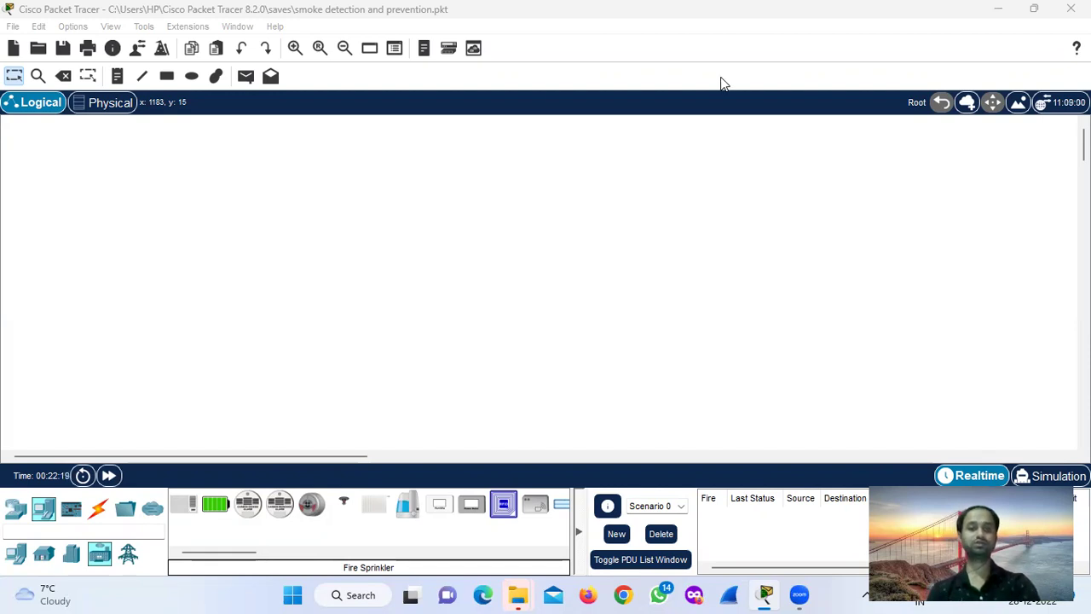
Place a Server-PT (Server0) from End Devices onto the workspace near the top.
left_click(15, 510)
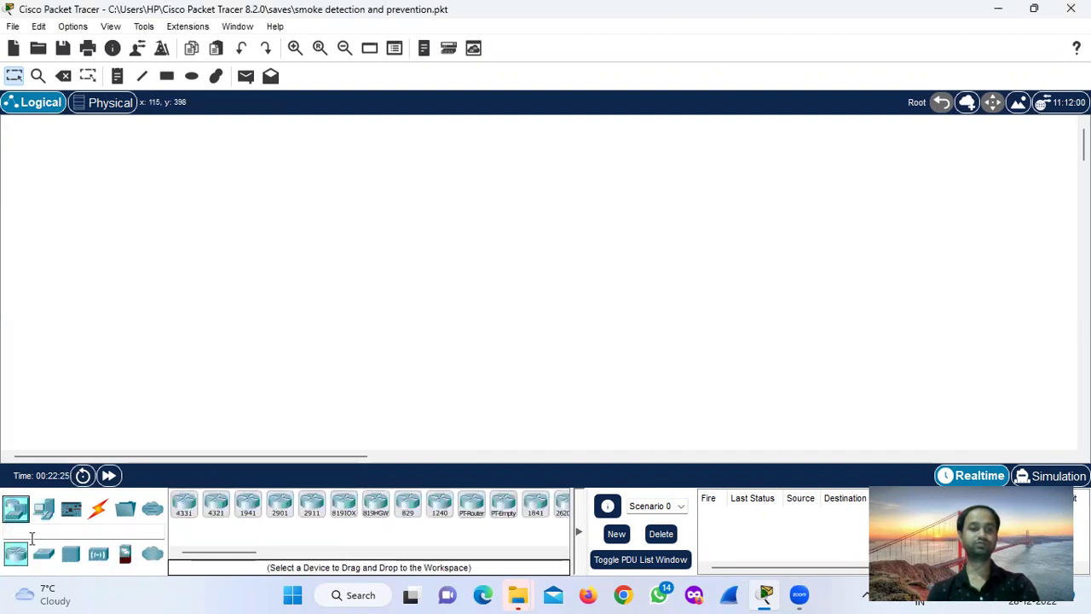
left_click(44, 509)
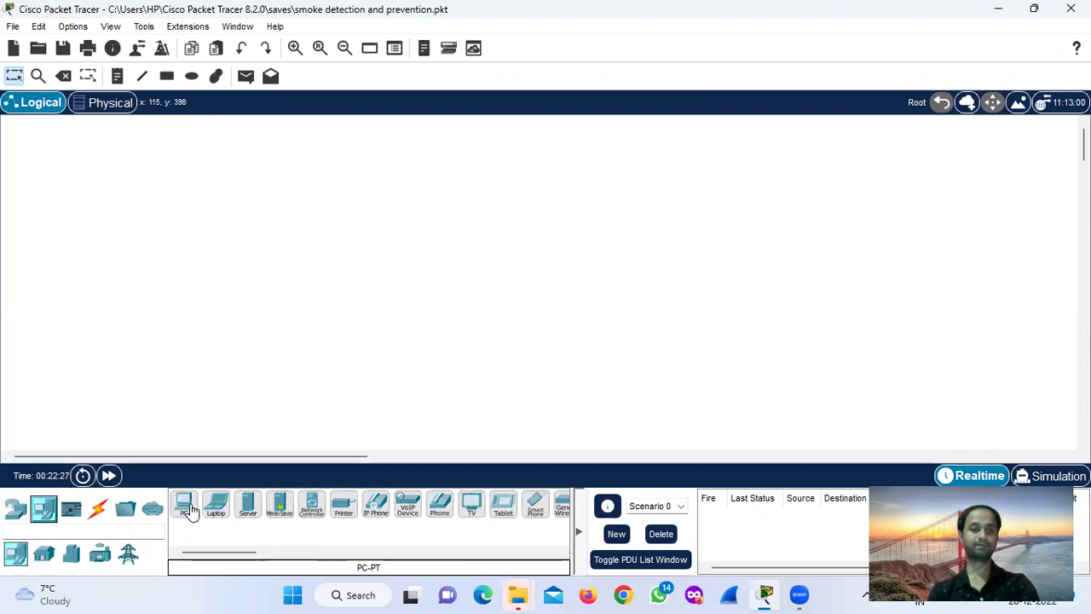
left_click(247, 508)
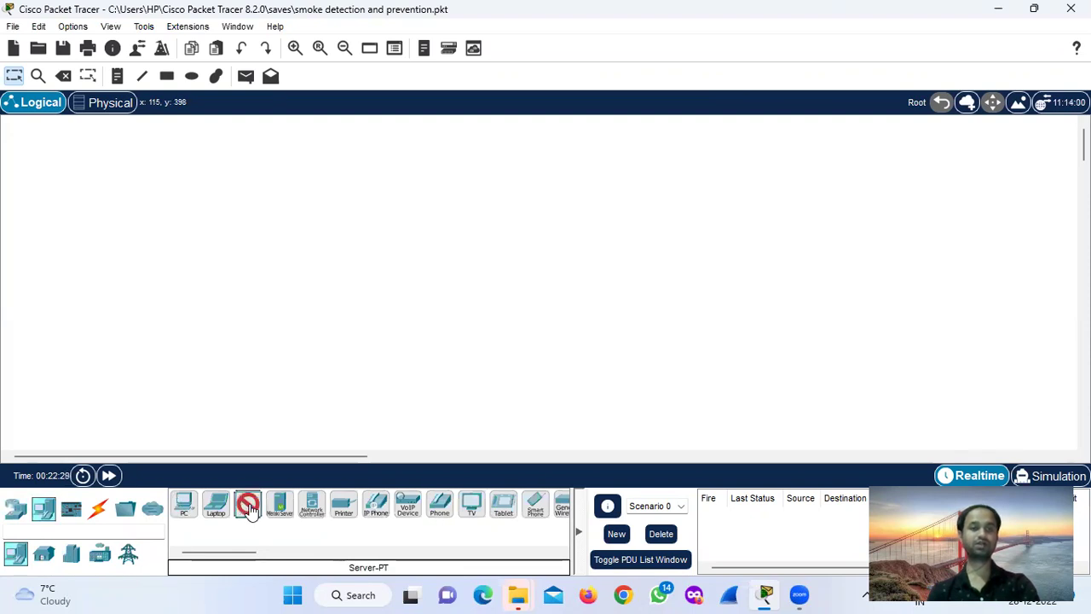
left_click(376, 129)
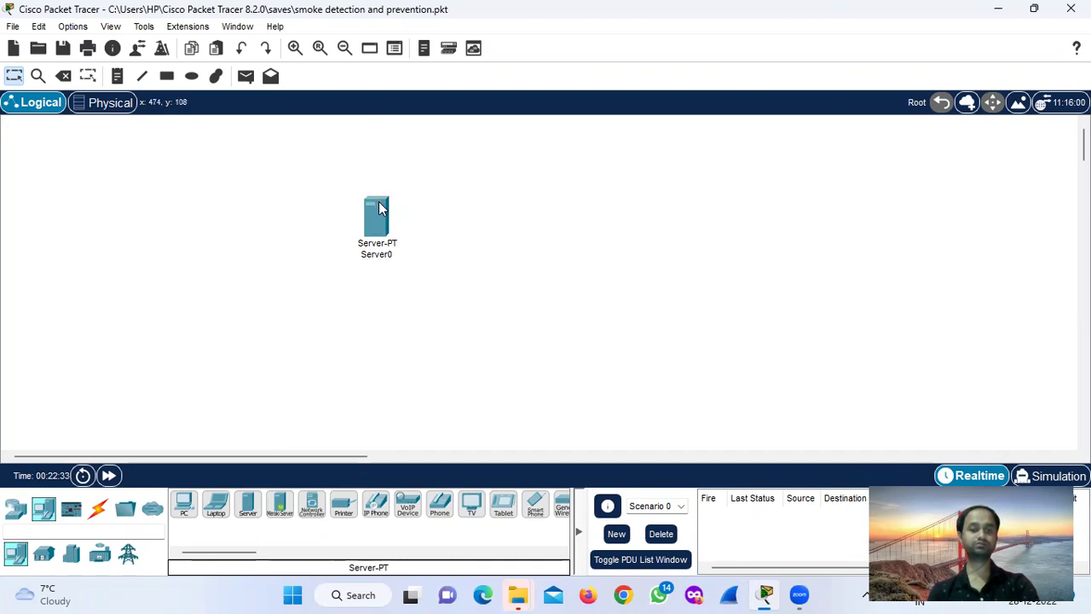
left_click_drag(380, 208, 393, 133)
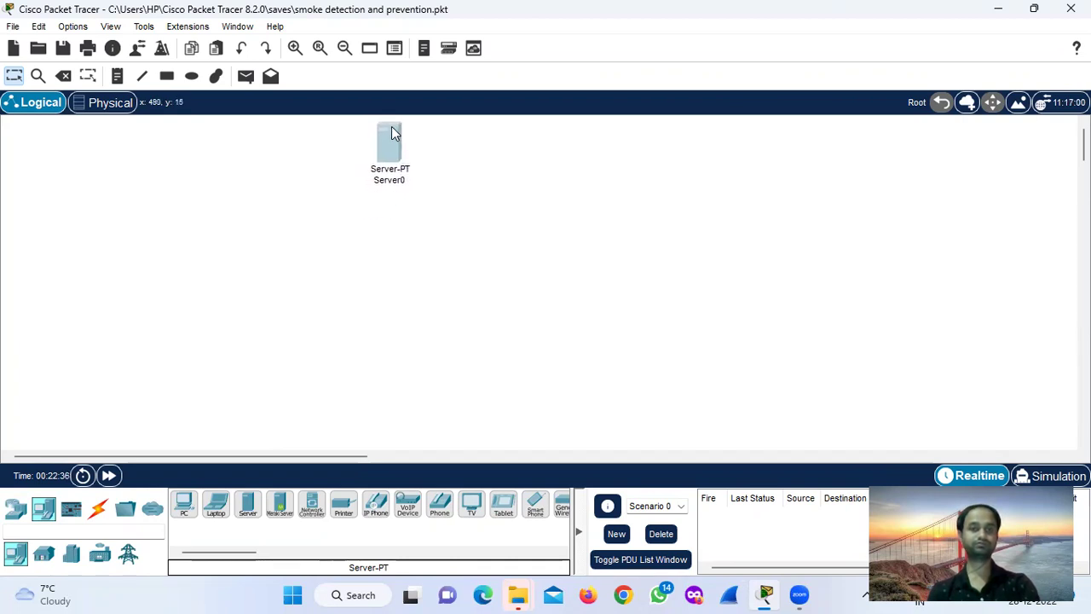
left_click(400, 180)
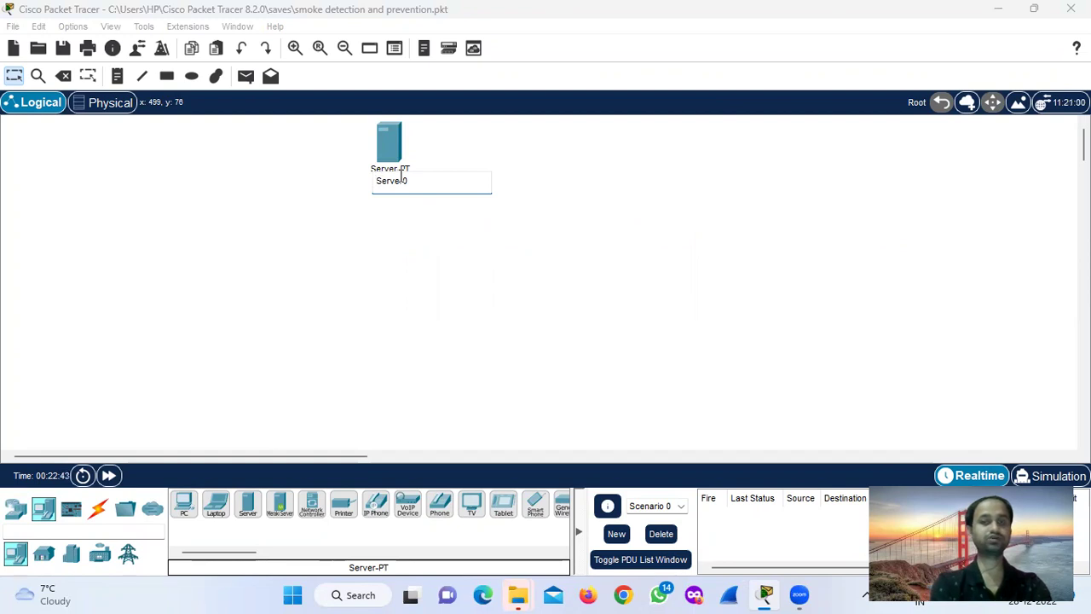
Rename Server0 to 'Registration Server'.
type("Regi")
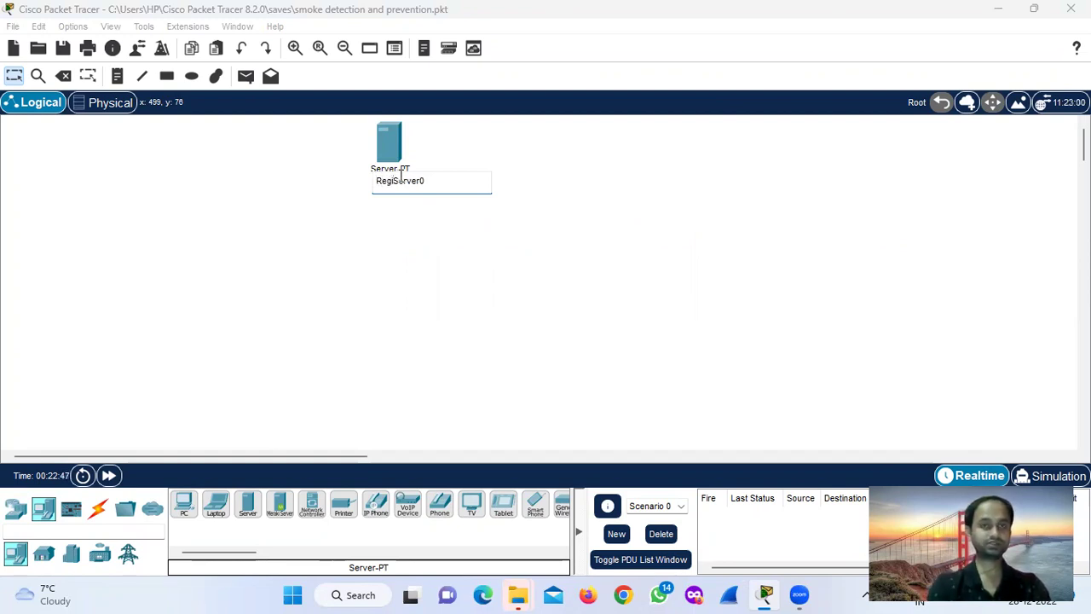
type("stratio")
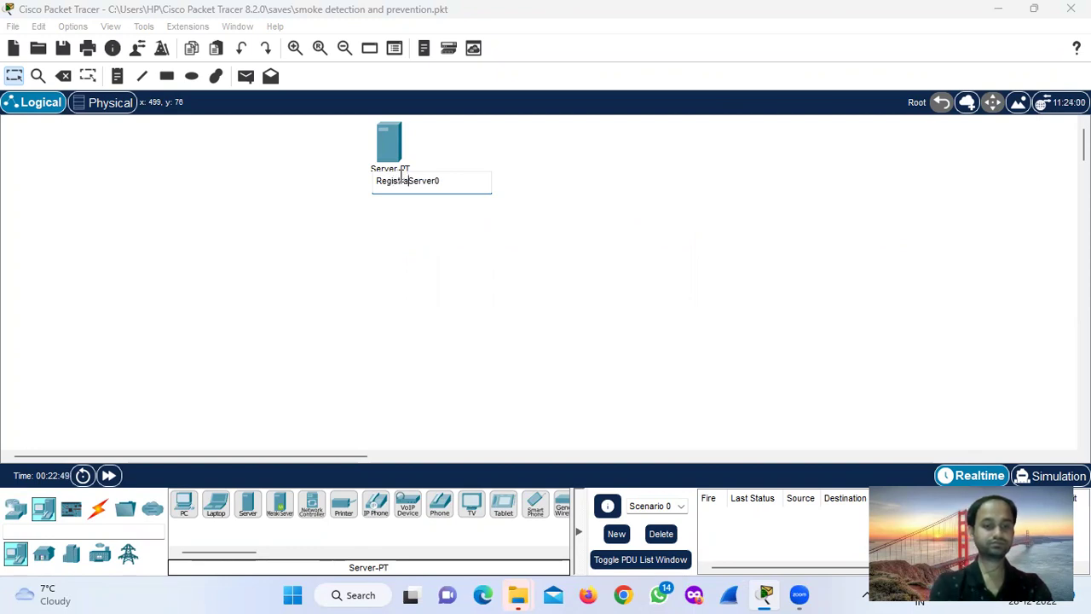
type("n")
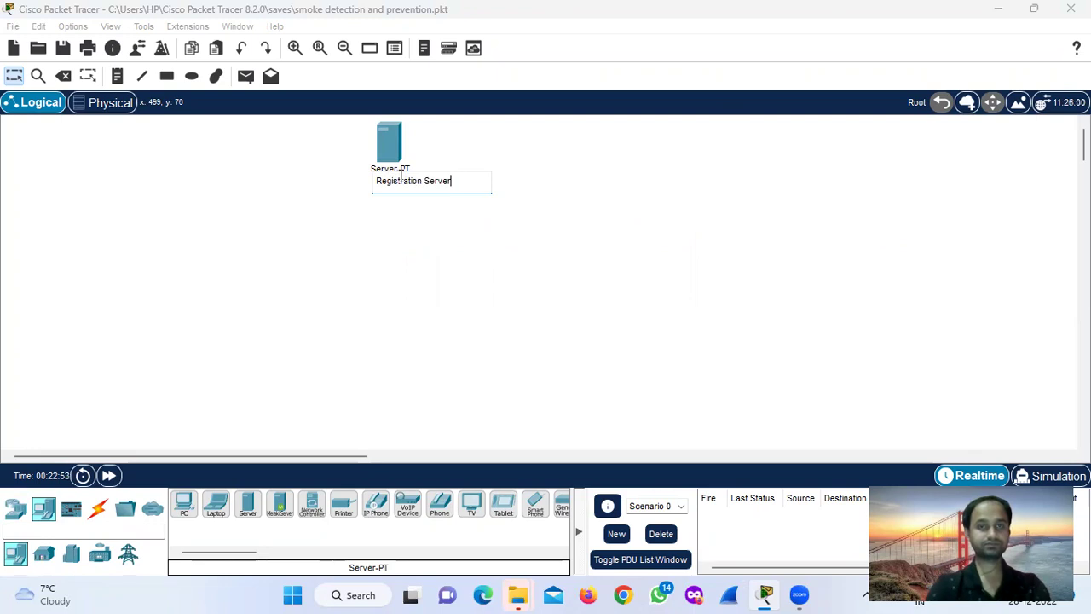
key("Return")
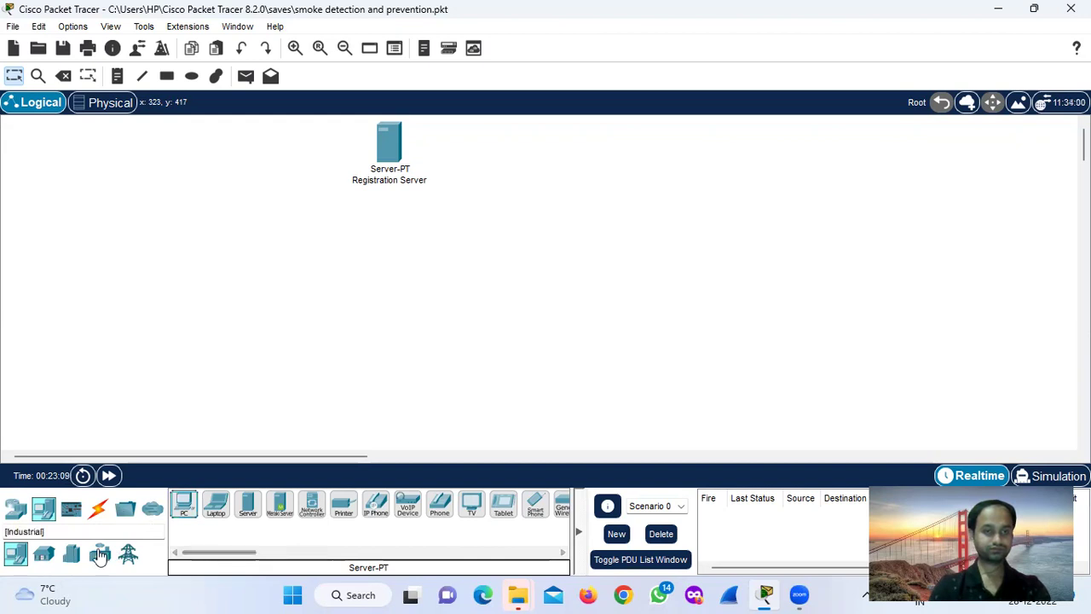
Place an AccessPoint-PT (Access Point0) from Wireless Devices just below the Registration Server.
left_click(15, 508)
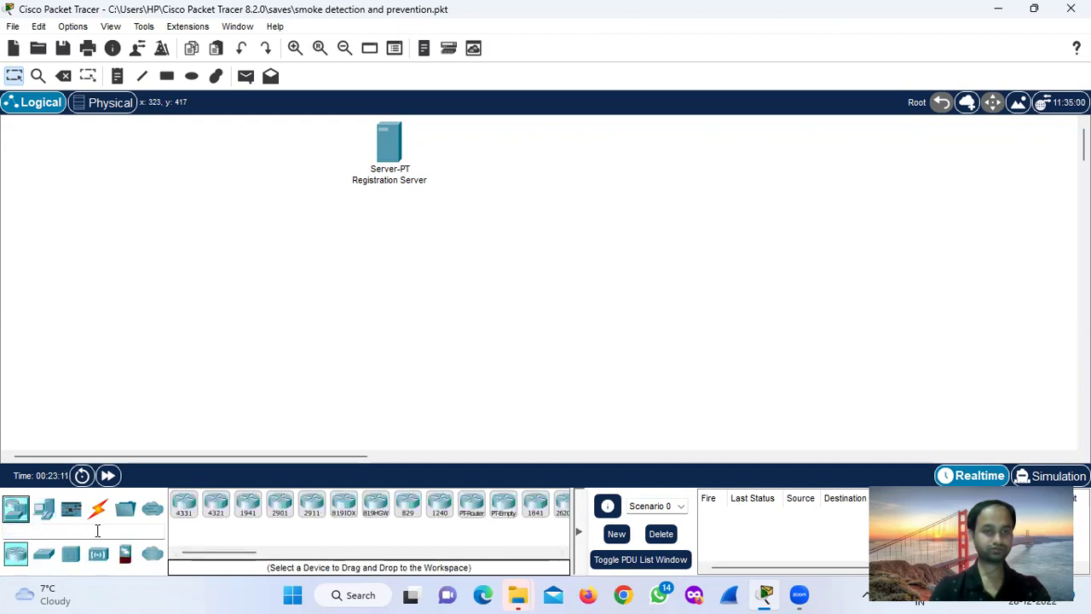
left_click(98, 556)
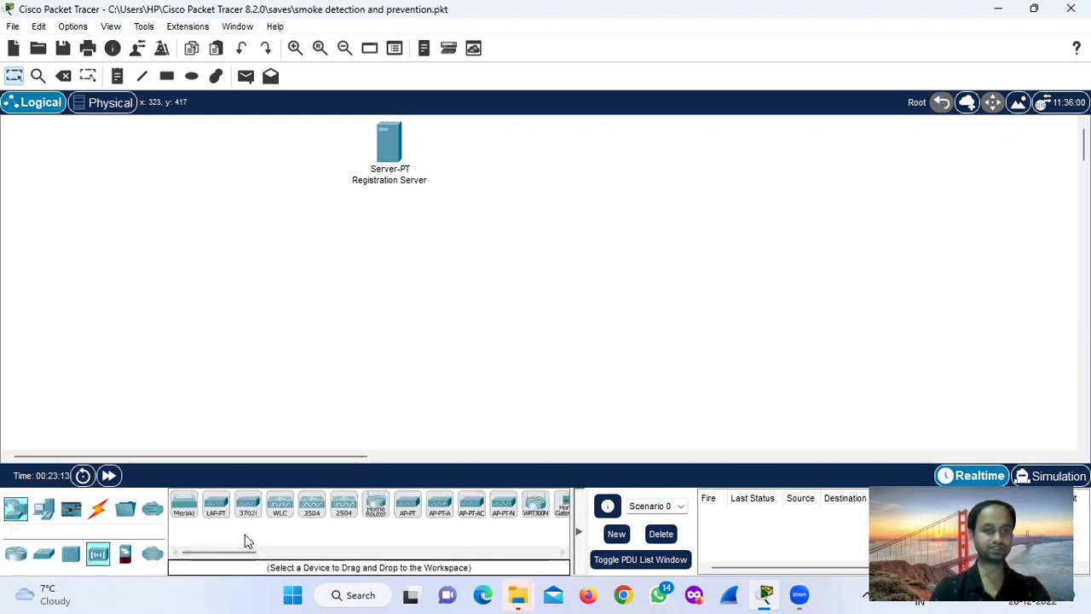
mouse_move(232, 551)
left_mouse_down()
mouse_move(255, 553)
mouse_move(230, 552)
left_mouse_up()
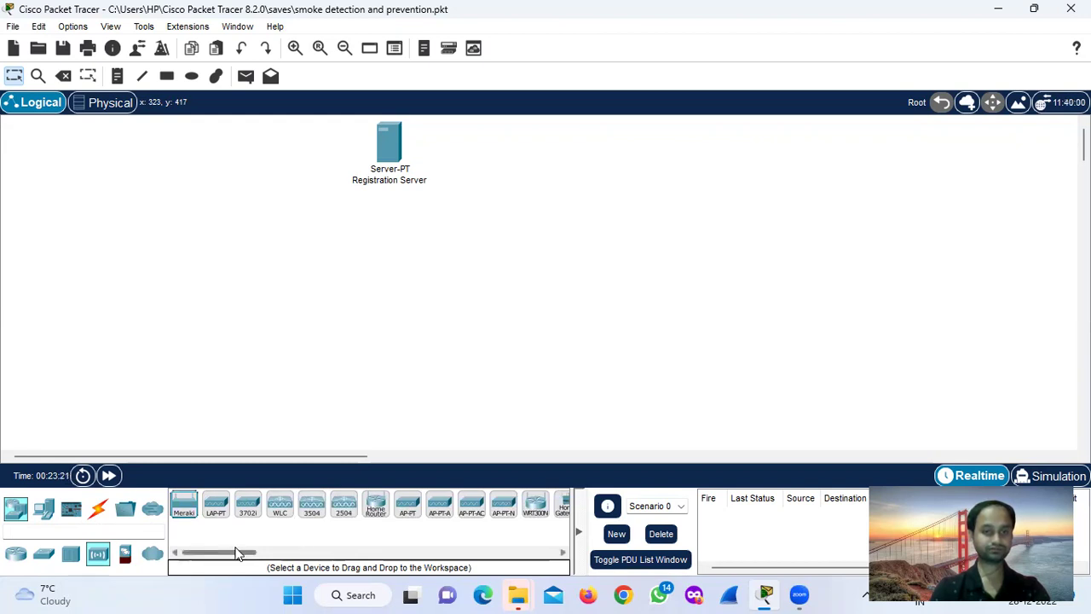
left_click(408, 506)
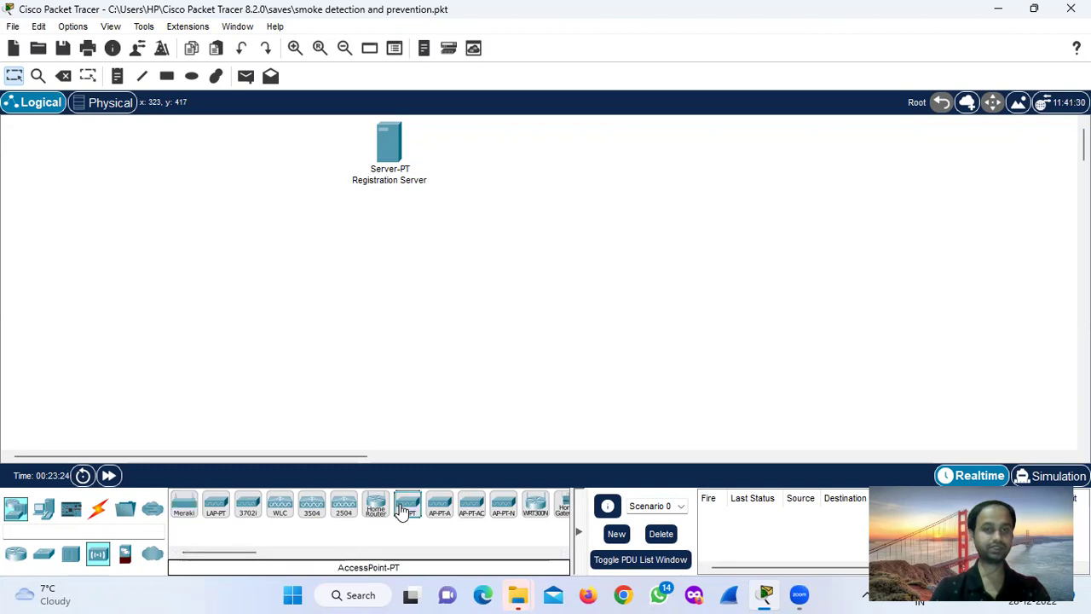
left_click(375, 223)
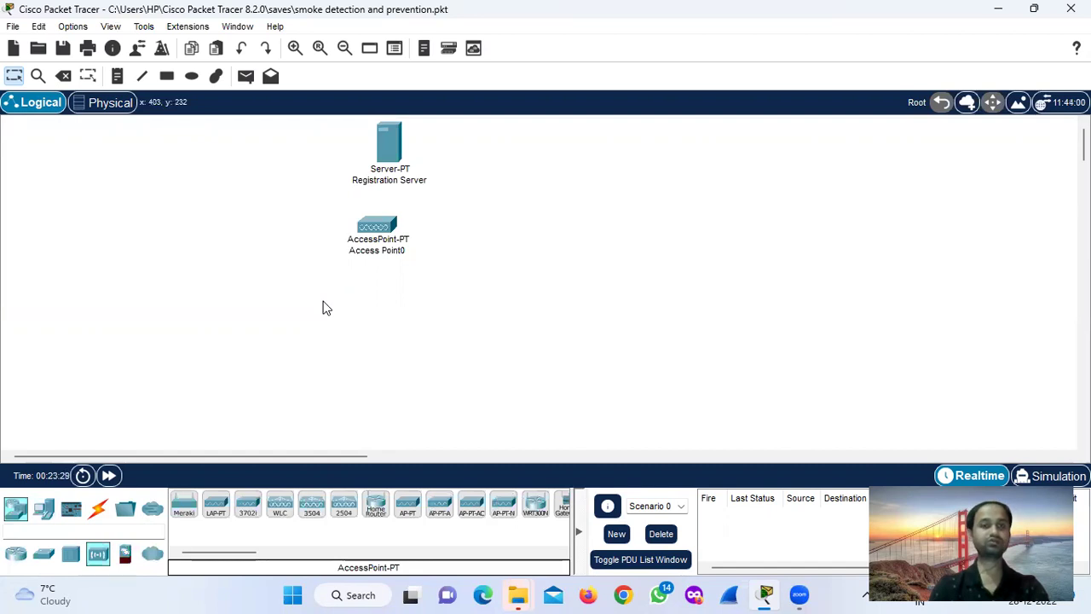
Place a Smoke Detector (IoT0) from the Home devices below and right of Access Point0.
left_click(44, 514)
left_click(43, 555)
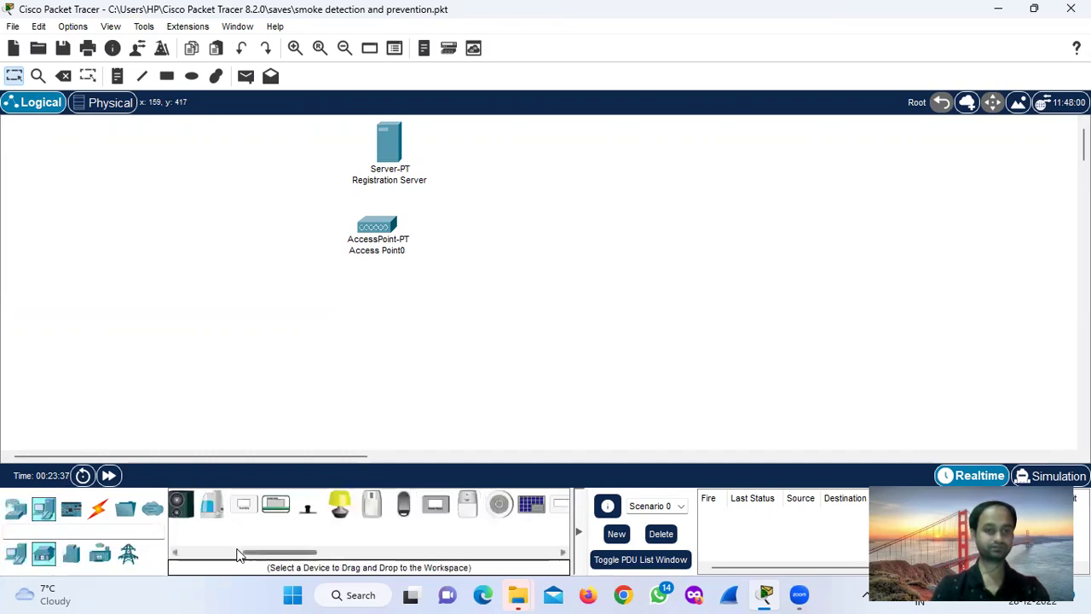
left_click(500, 504)
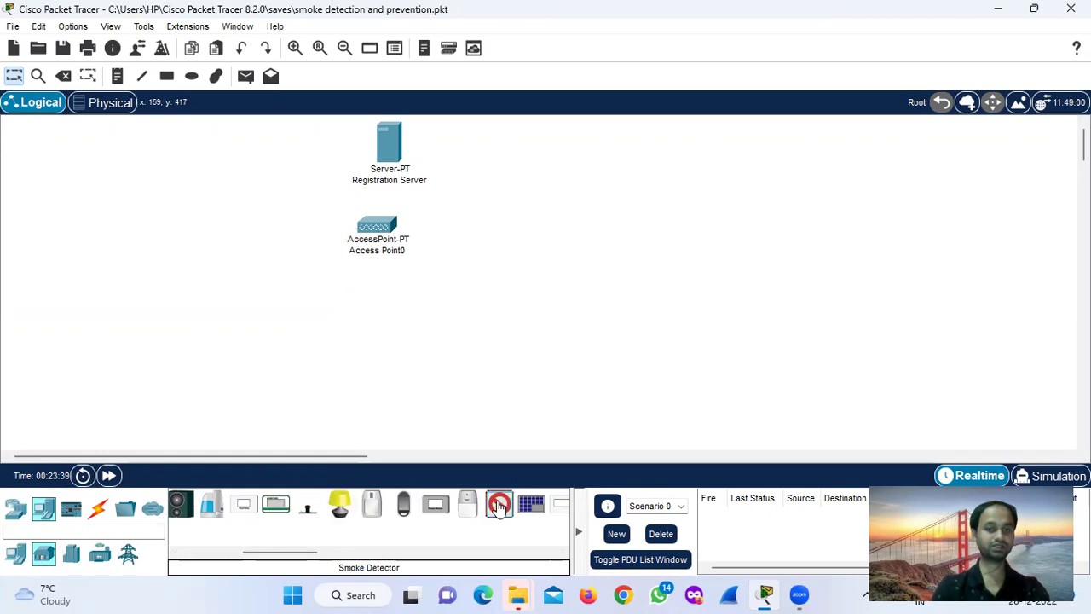
left_click(474, 305)
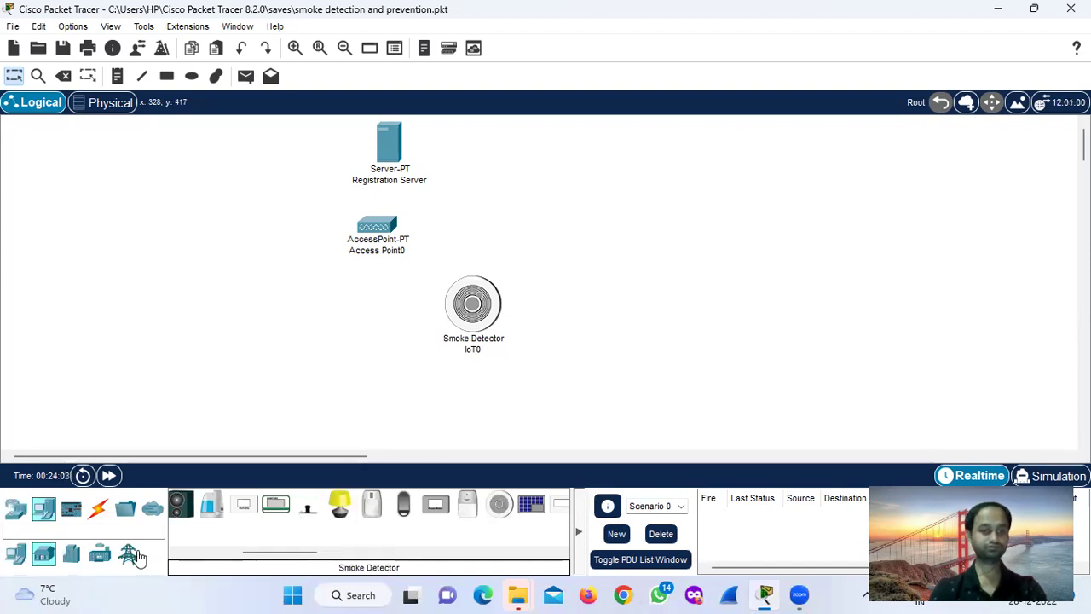
left_click(72, 553)
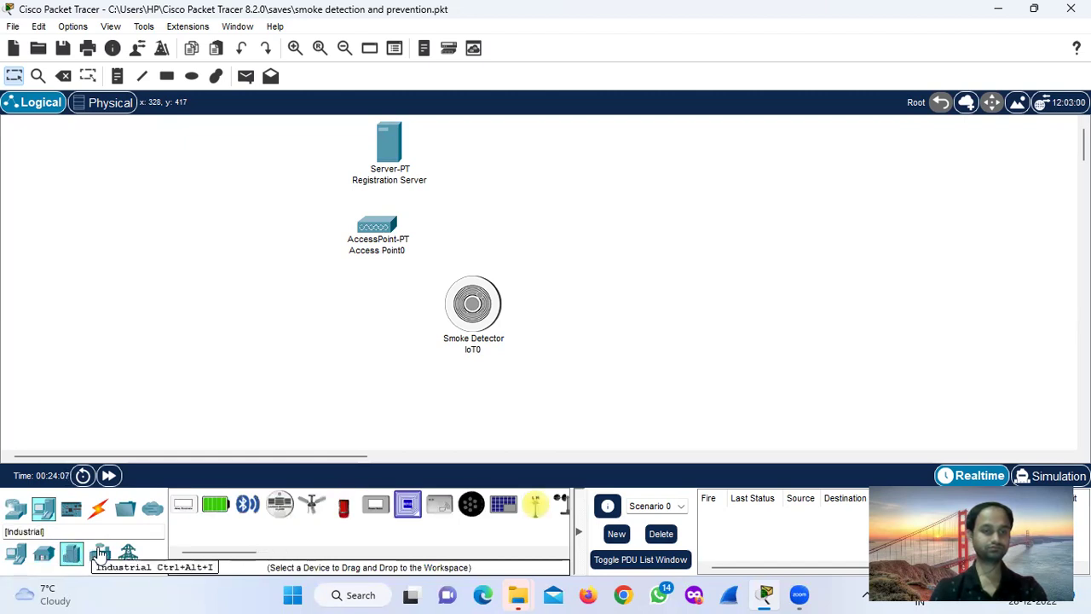
left_click(98, 551)
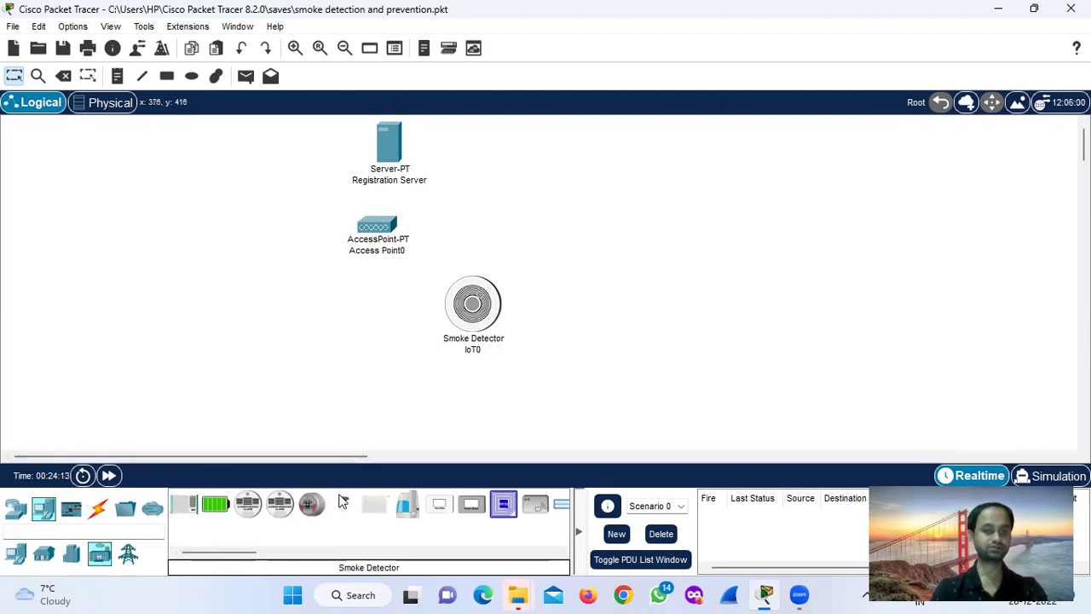
Add a Fire Sprinkler left of the smoke detector and rename it 'sprinkler'.
left_click_drag(343, 503, 264, 316)
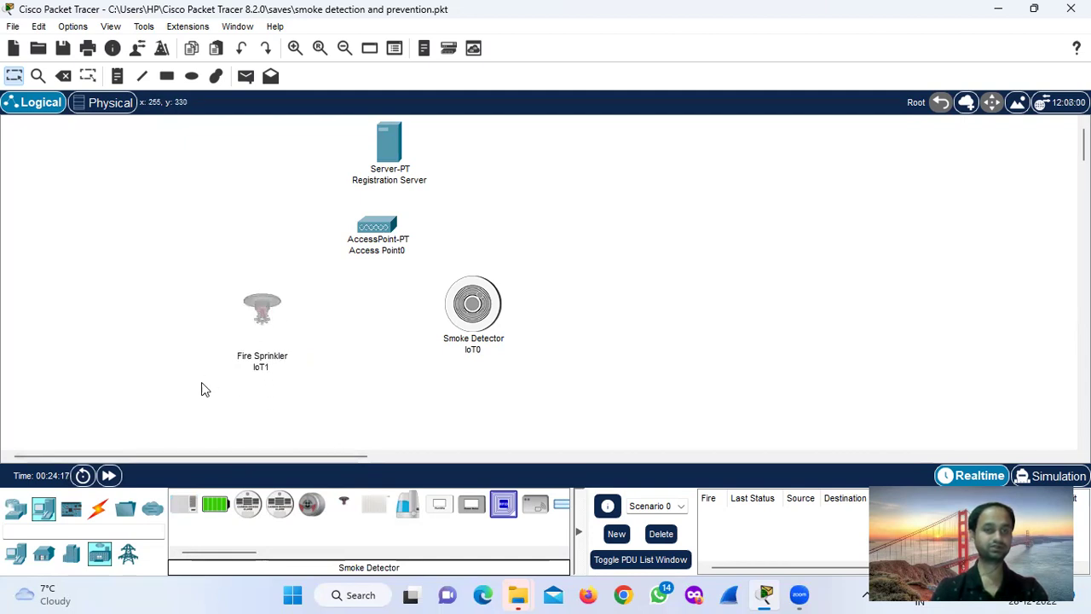
left_click(265, 368)
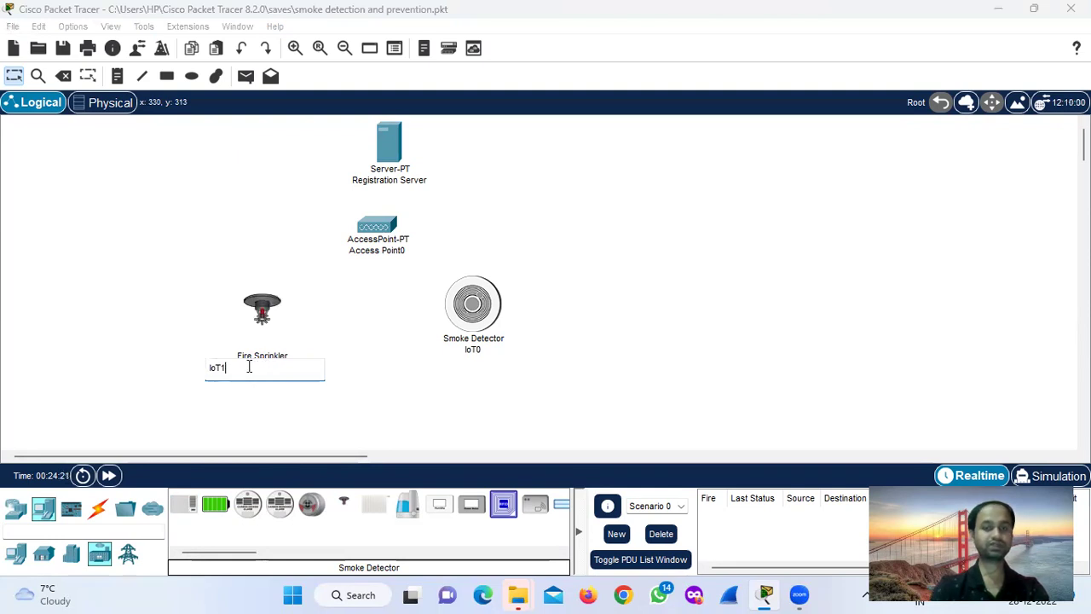
type("sp")
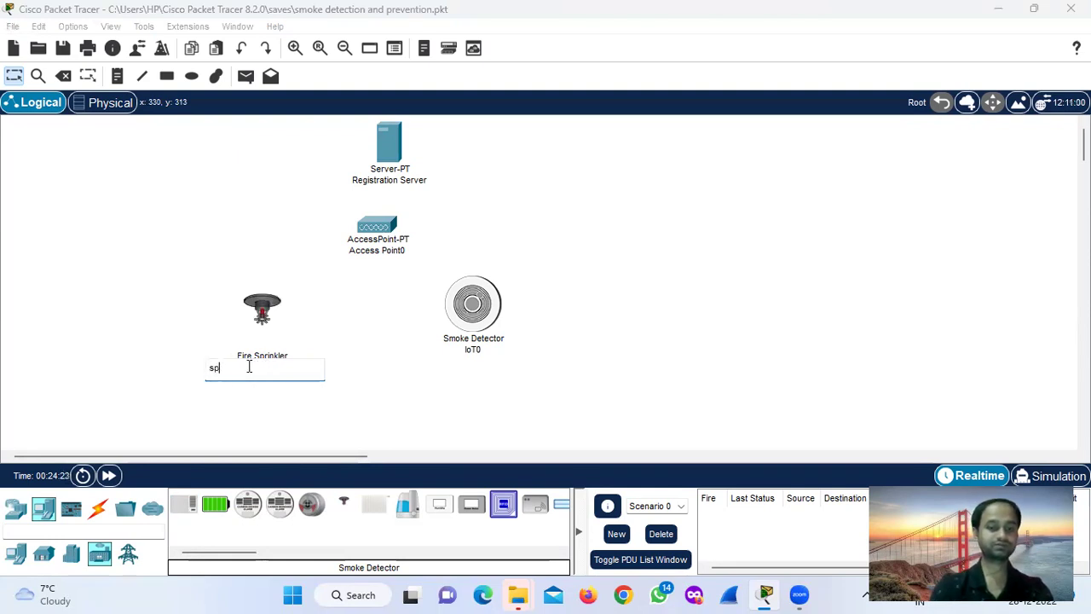
type("rinkler")
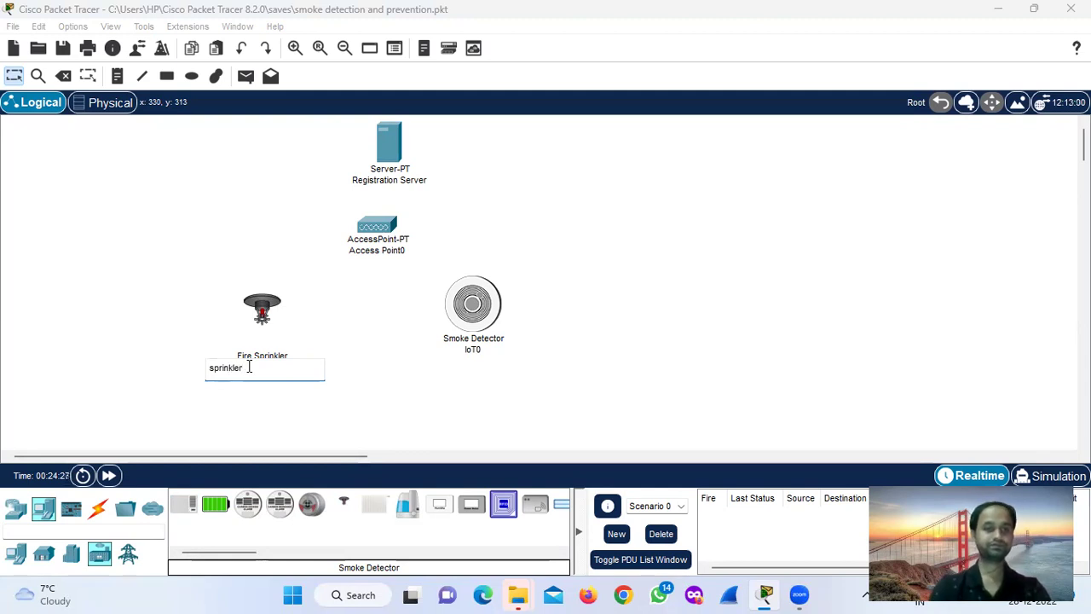
key("Return")
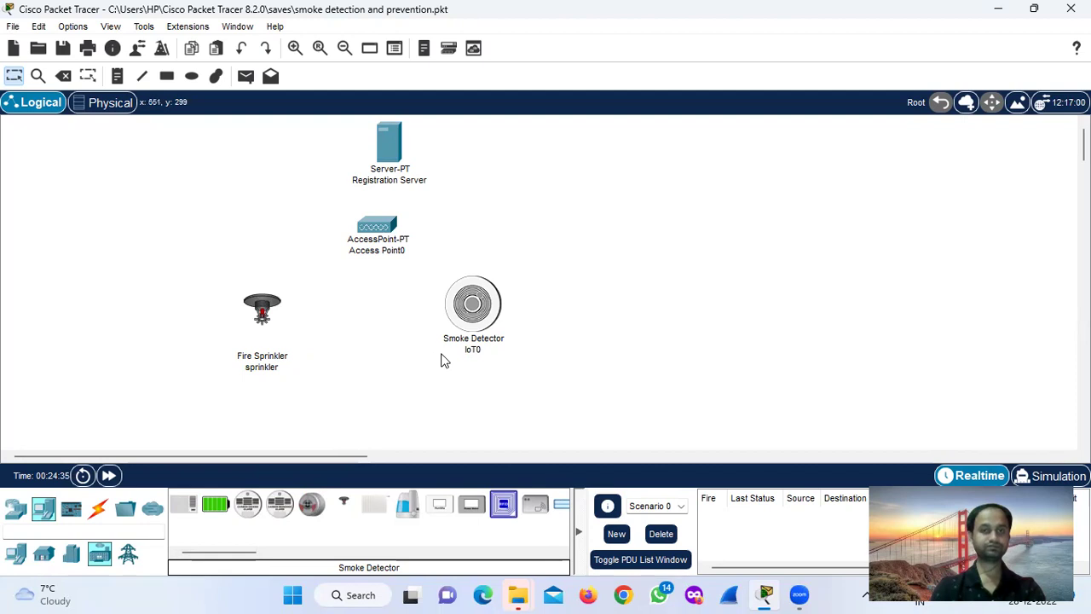
left_click(245, 314, "alt")
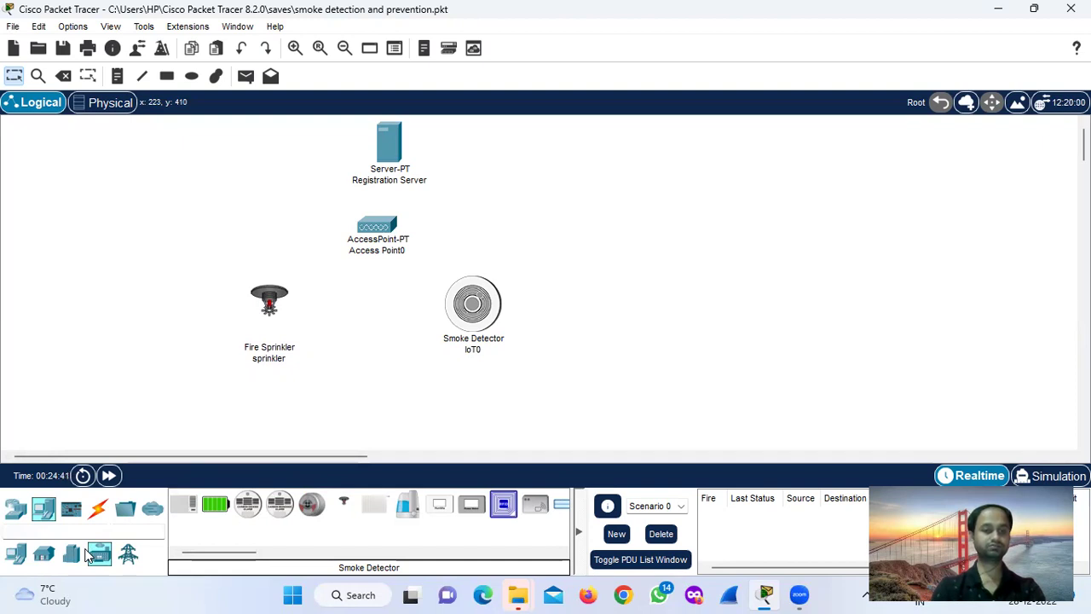
left_click(43, 554)
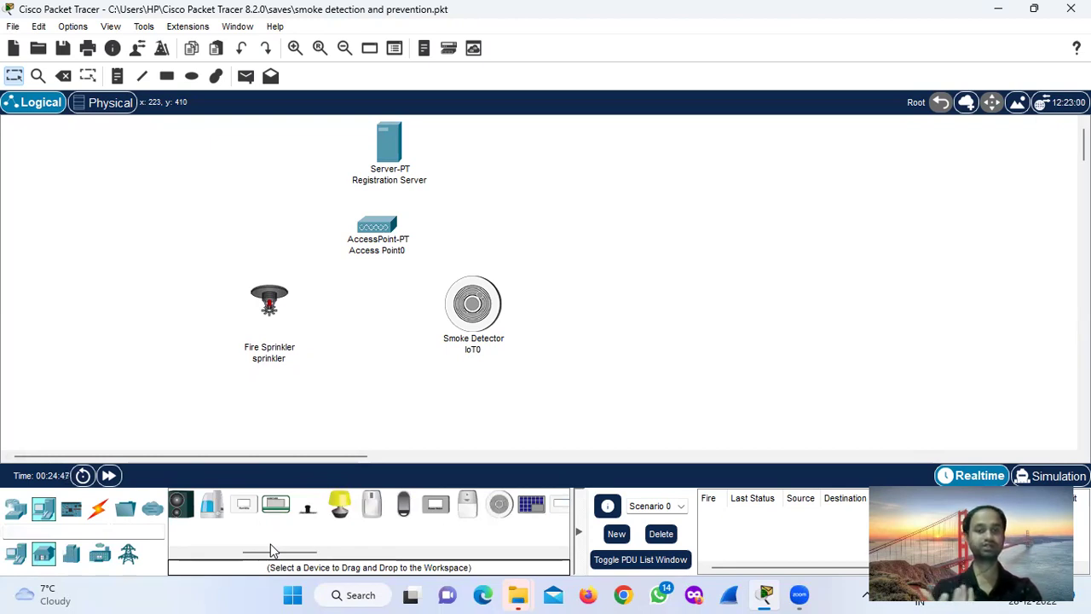
Drop three Old Cars in a row below the sprinkler and nudge the sprinkler right.
left_click_drag(269, 550, 239, 550)
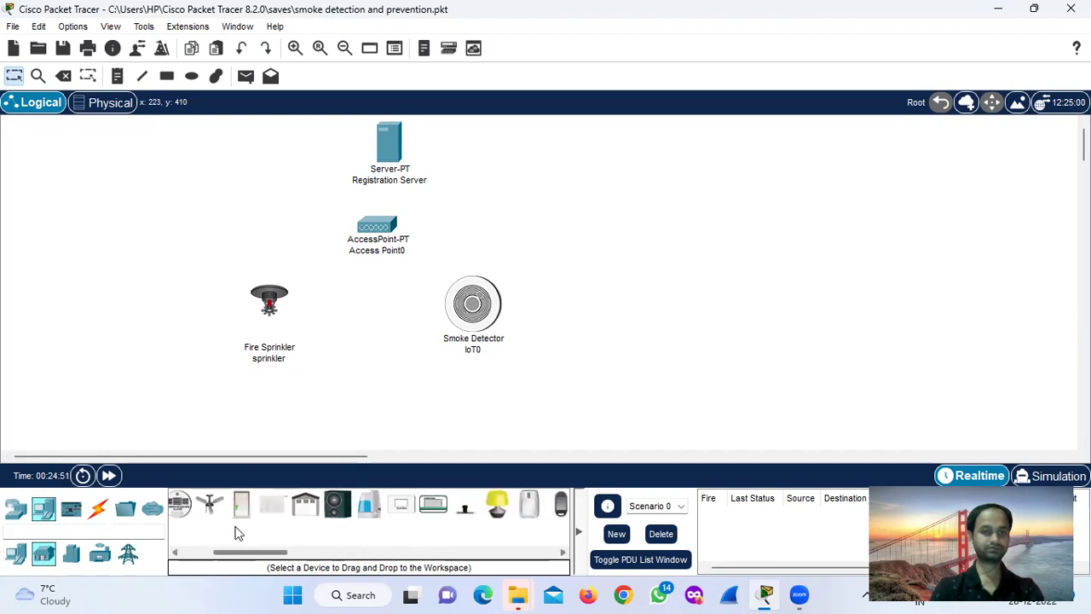
left_click(71, 555)
left_click_drag(343, 505, 329, 409)
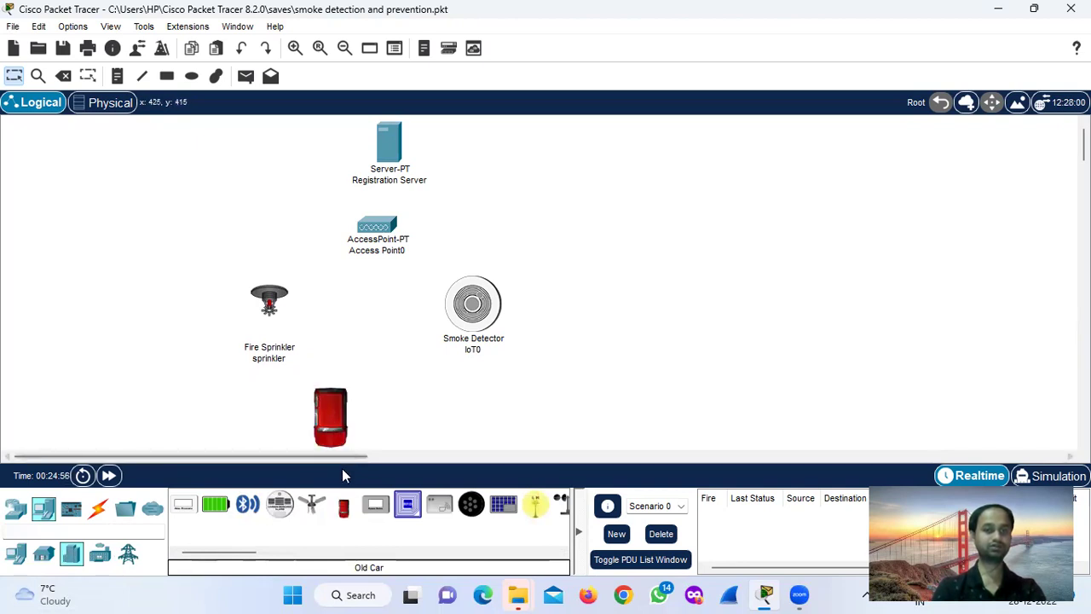
left_click_drag(347, 517, 393, 409)
left_click_drag(345, 516, 470, 407)
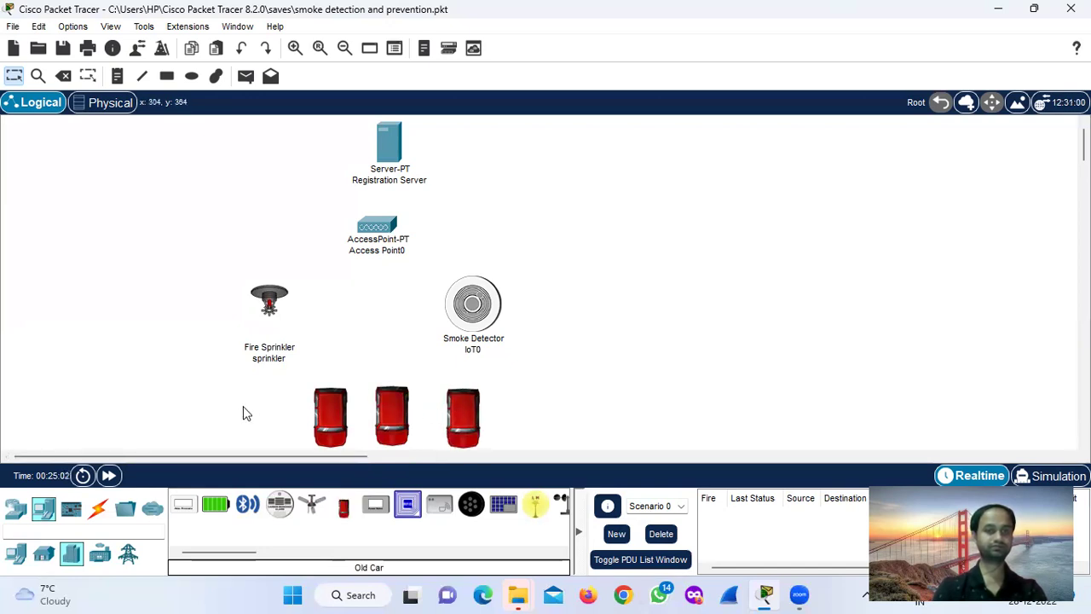
left_click_drag(269, 314, 279, 314)
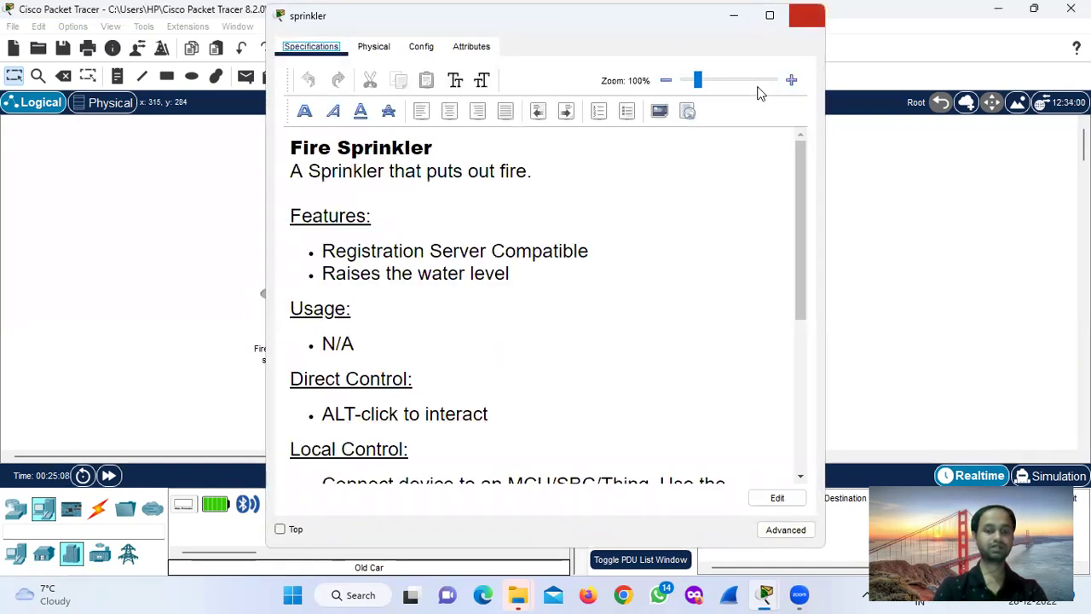
Set Access Point0's Port 0 to Auto and change its Port 1 SSID to 'Cisco'.
key("alt+F4")
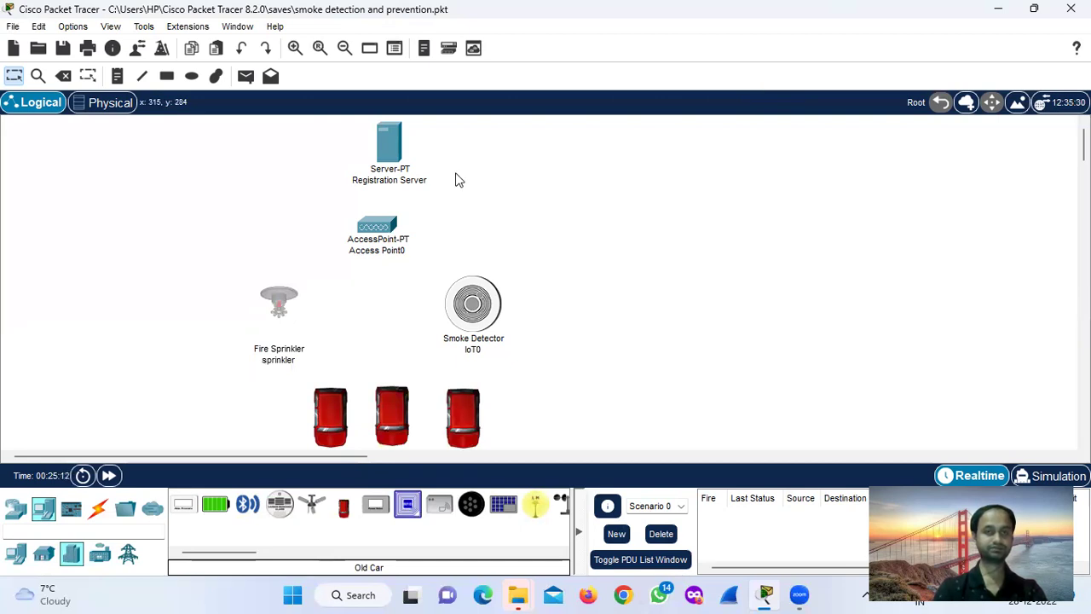
left_click(380, 228)
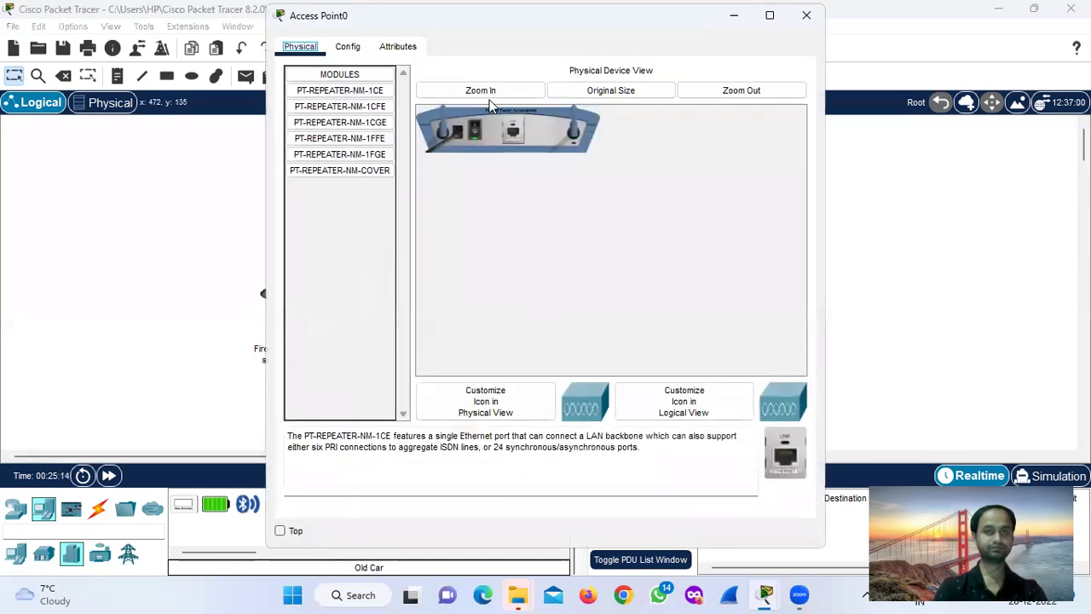
key("ctrl+Tab")
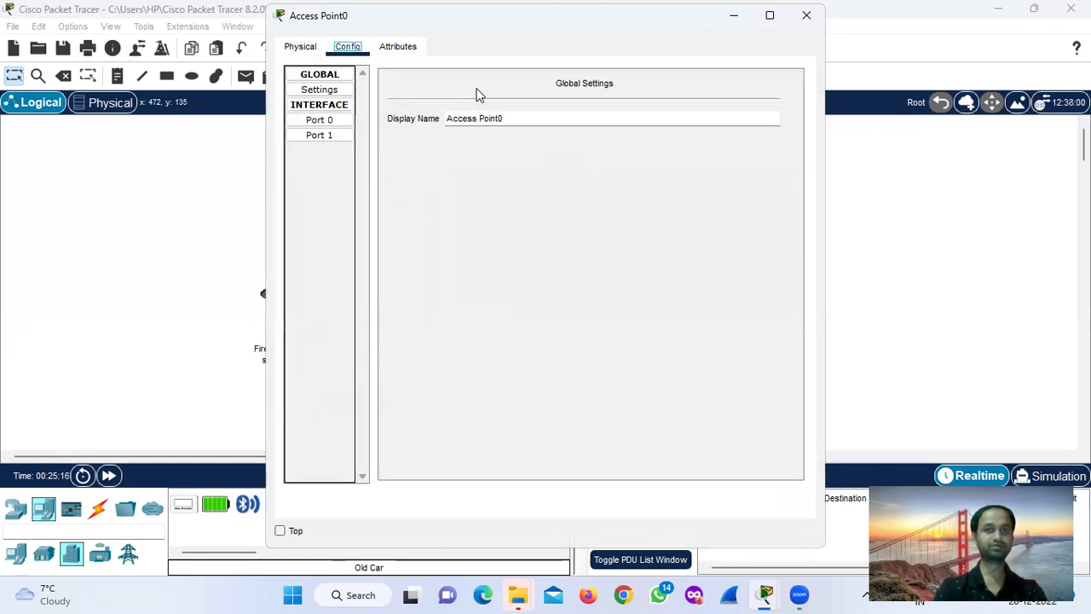
left_click(320, 120)
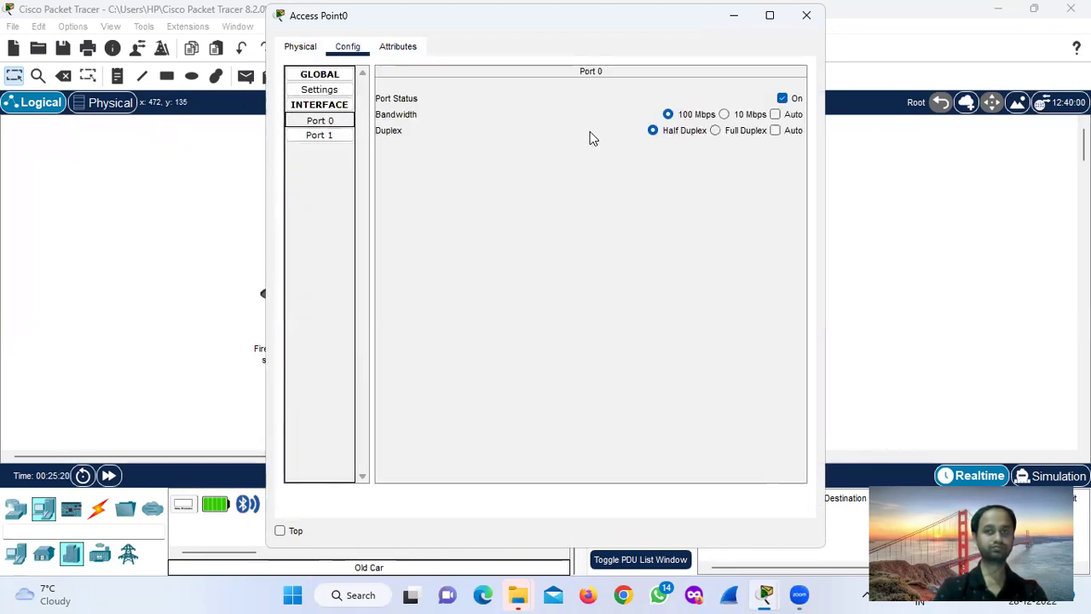
left_click(775, 114)
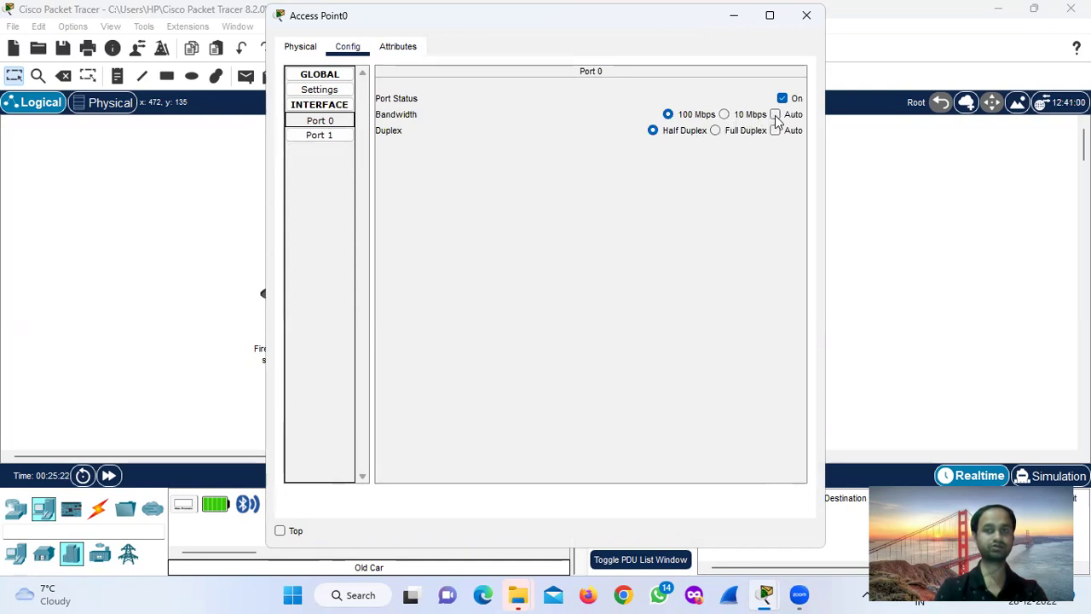
left_click(332, 136)
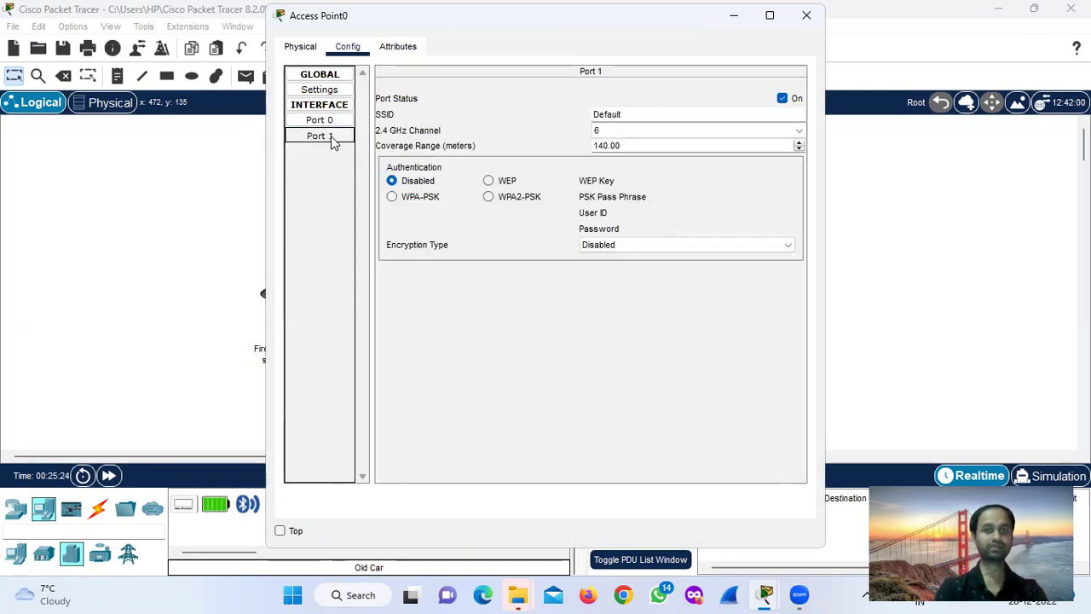
left_click_drag(644, 112, 531, 124)
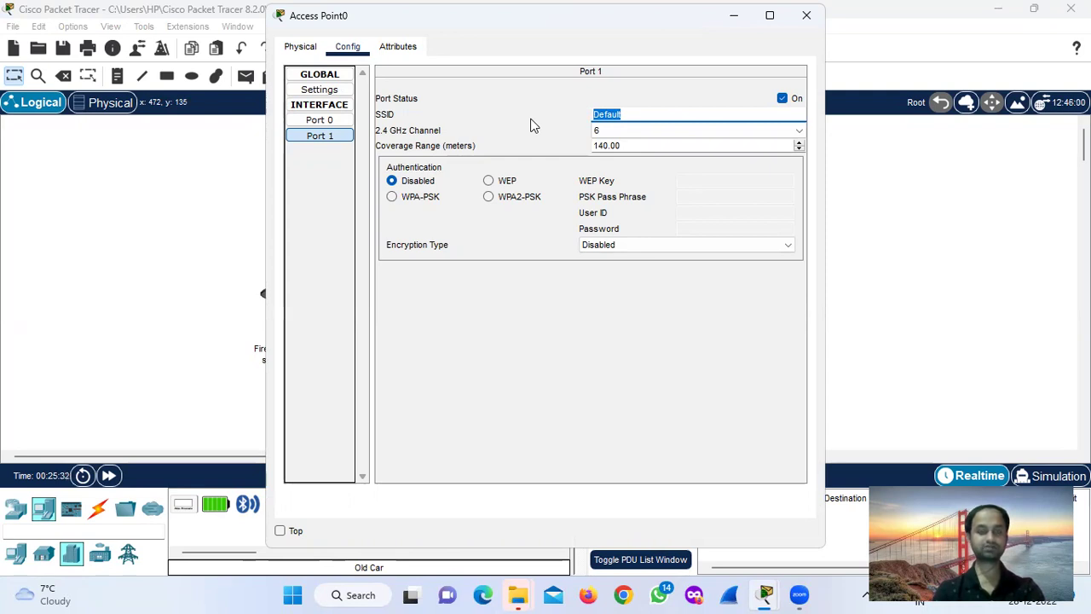
type("Cisco")
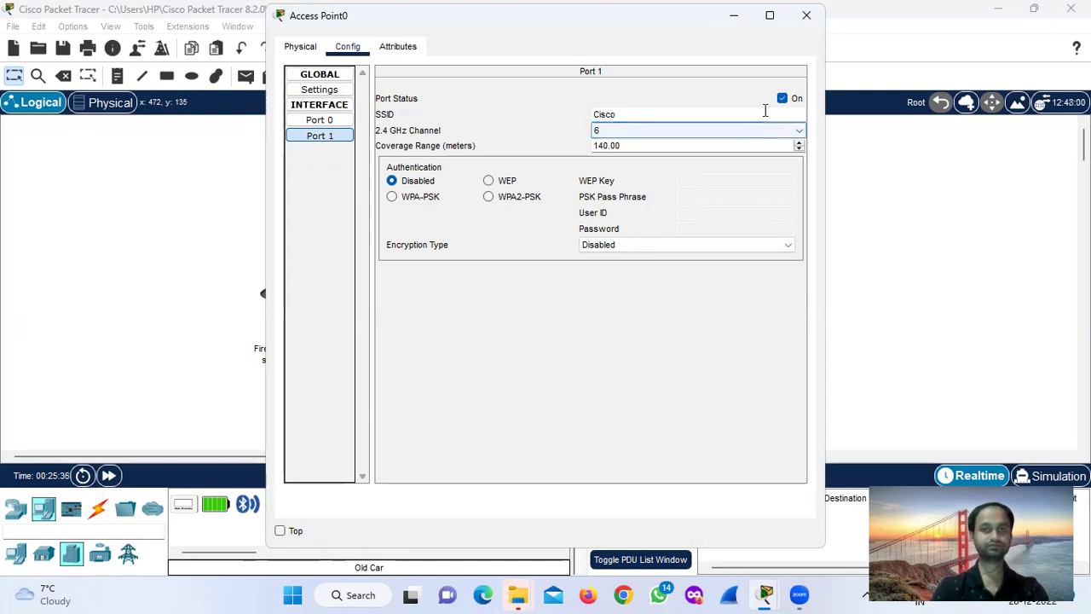
left_click(806, 16)
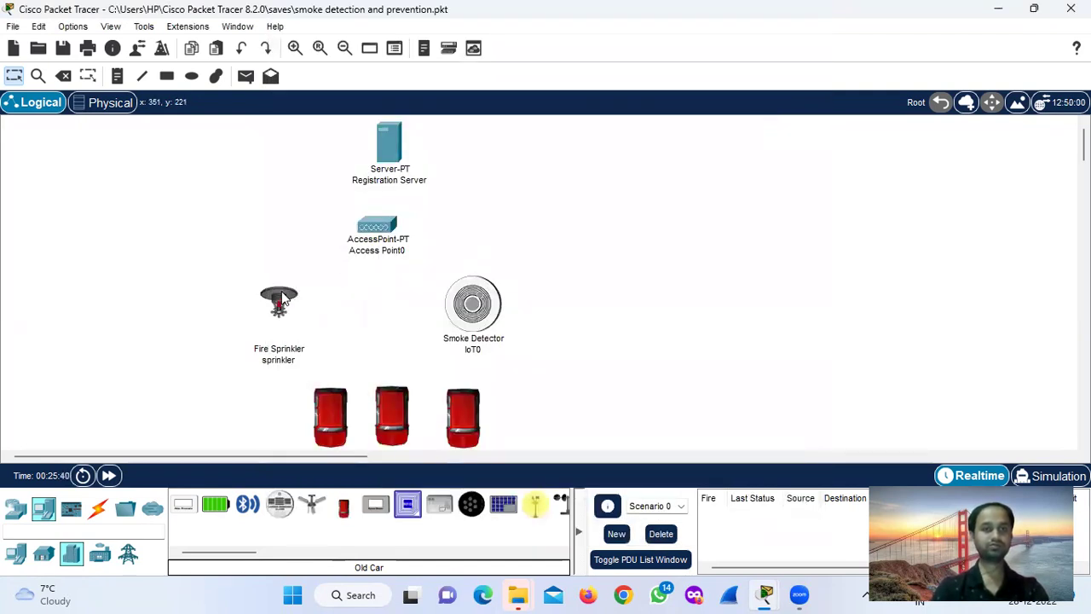
Review the fire sprinkler's Settings and FastEthernet0 configuration, then choose to delete it.
mouse_move(283, 297)
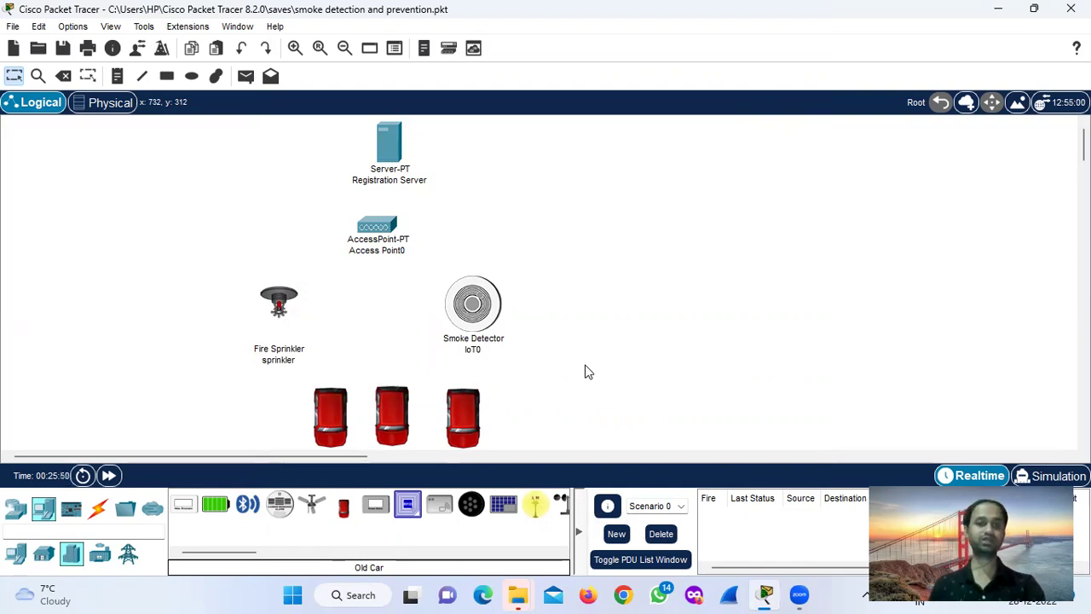
left_click(281, 305)
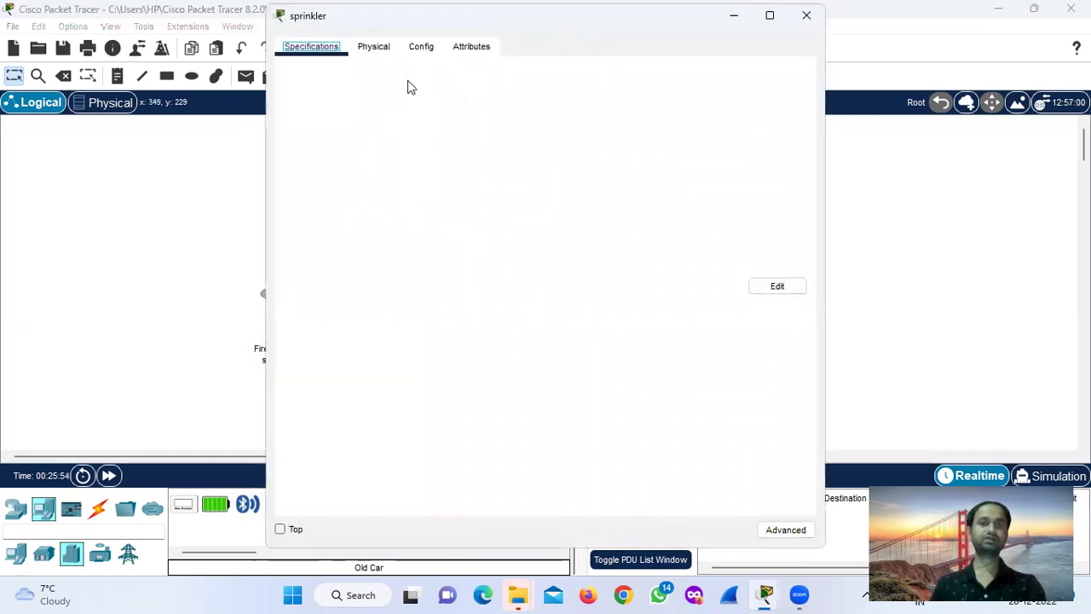
left_click(422, 46)
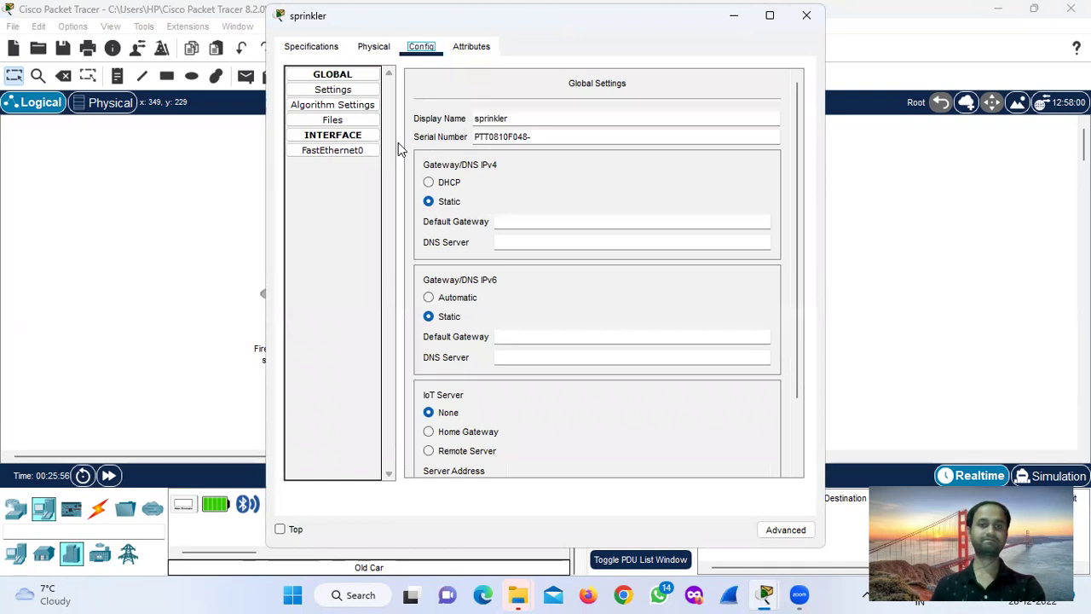
left_click(351, 92)
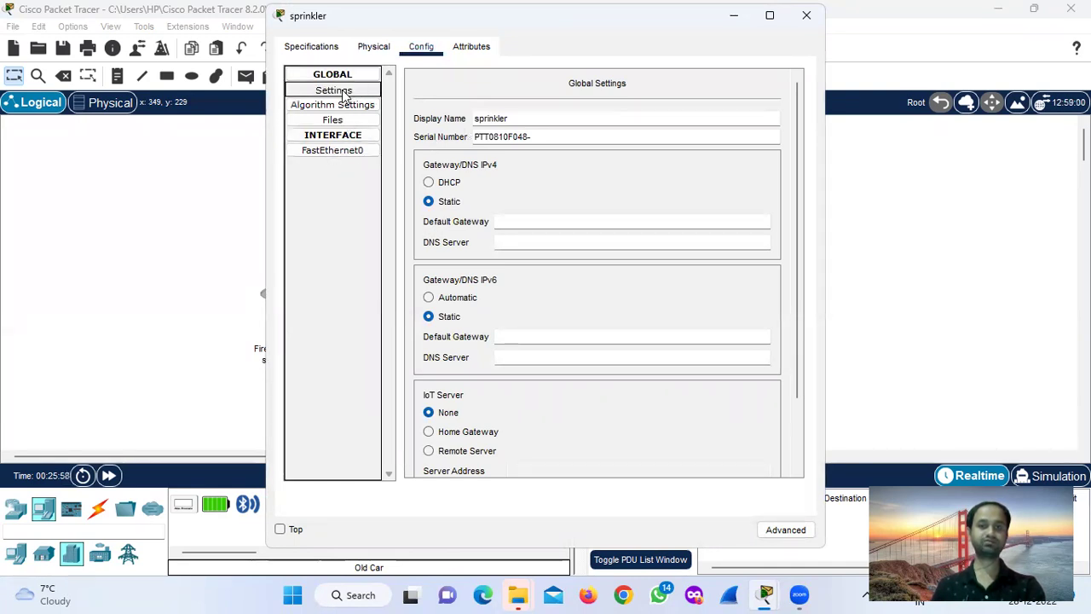
left_click(357, 153)
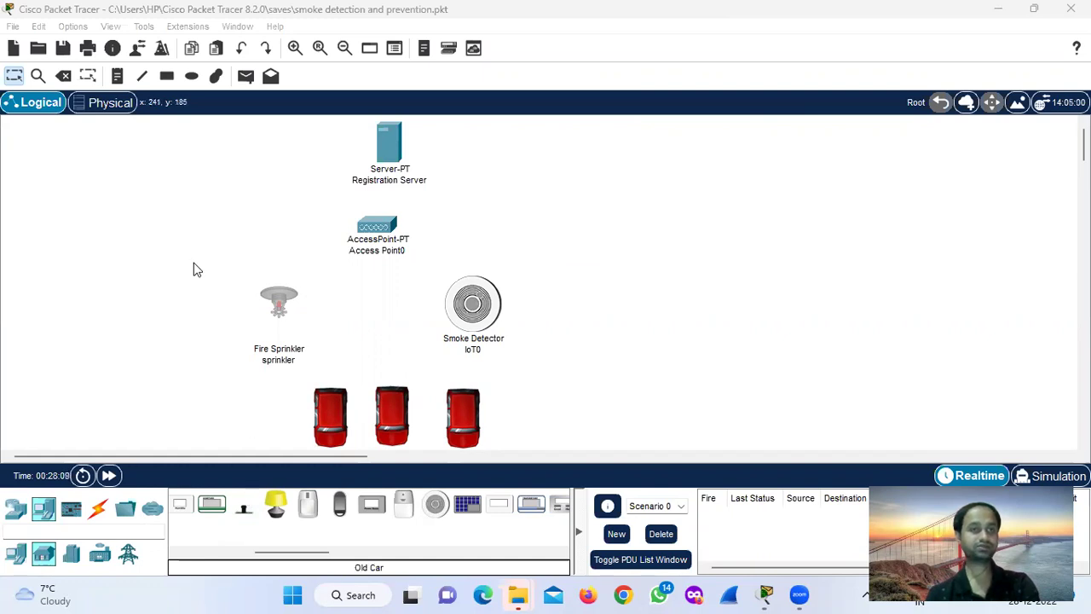
left_click(63, 76)
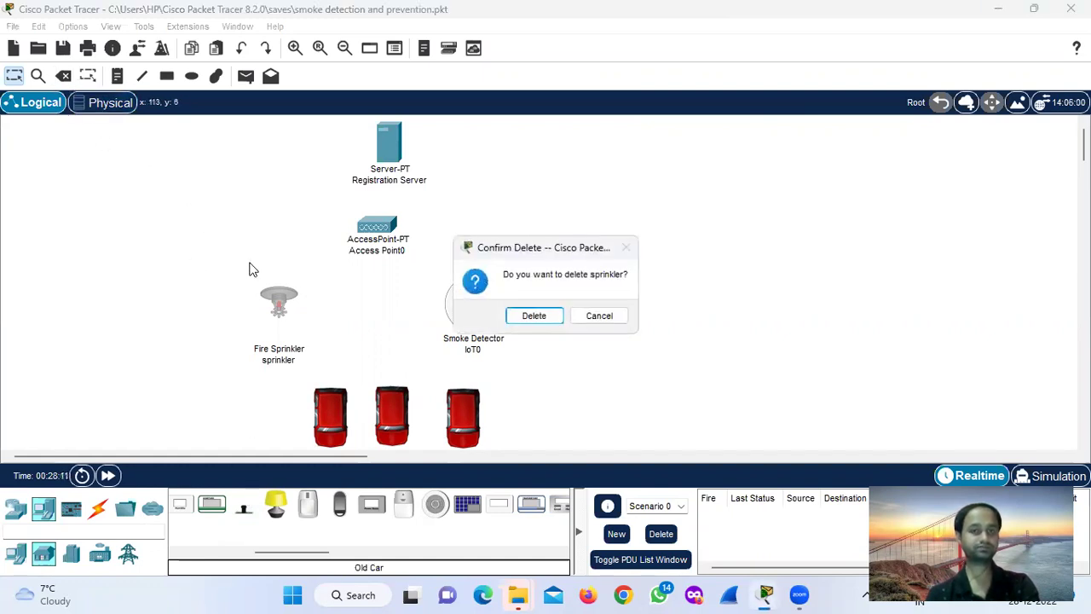
Delete the fire sprinkler and drop a Lawn Sprinkler (IoT5) in its place.
left_click(531, 315)
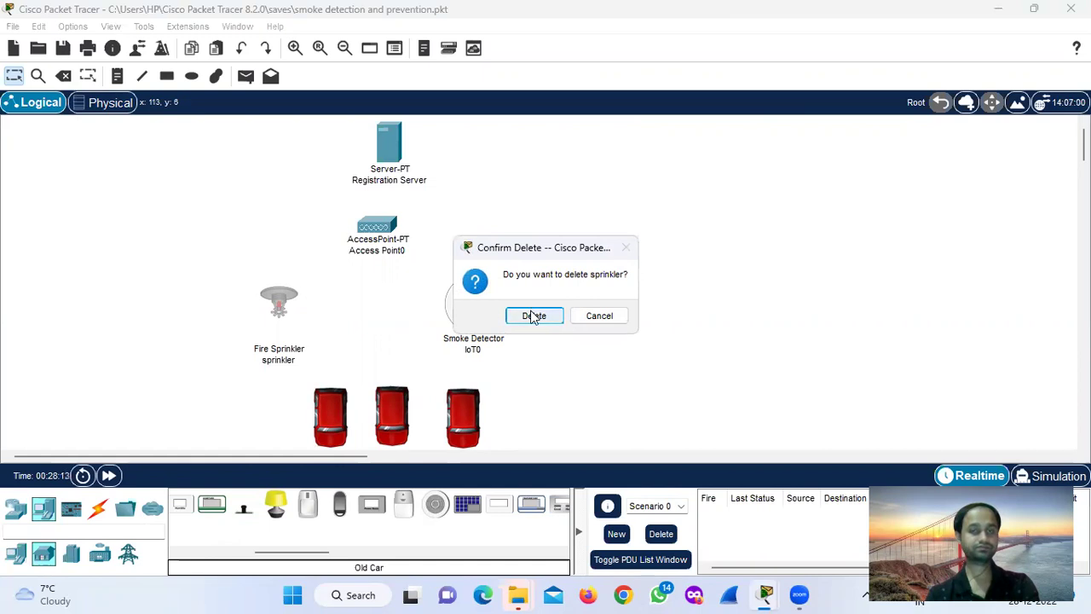
left_click(21, 79)
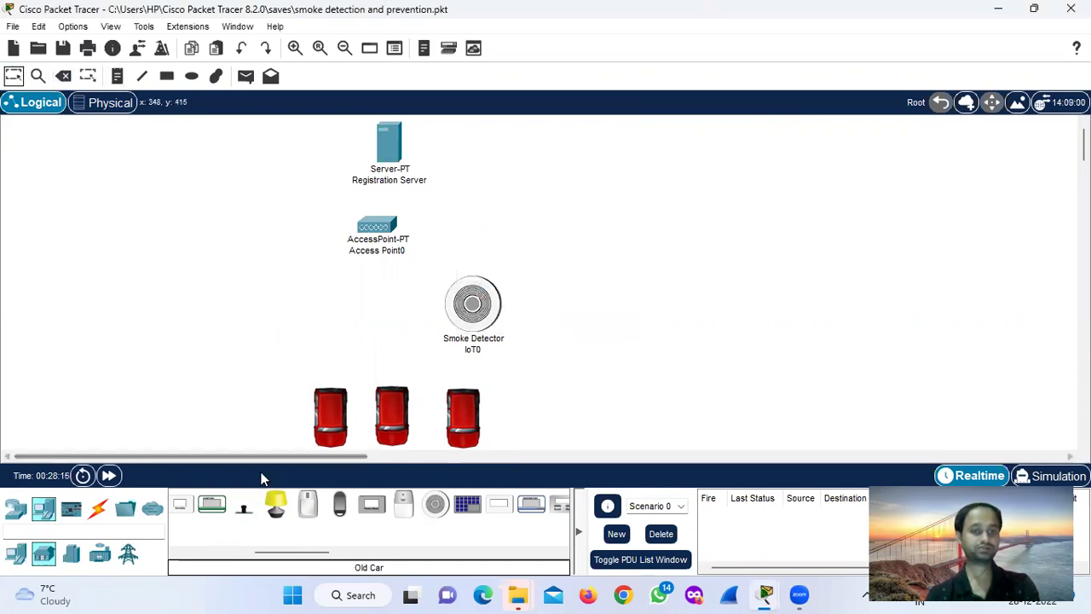
left_click_drag(243, 510, 263, 313)
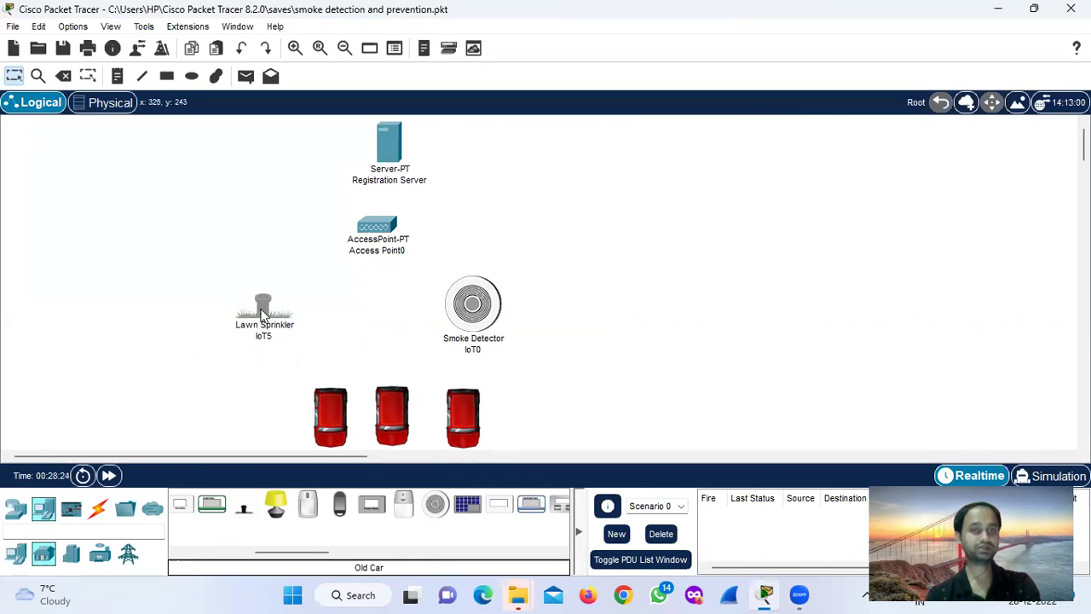
Check the Lawn Sprinkler's wireless interface SSID, leaving it unchanged.
left_click(263, 312)
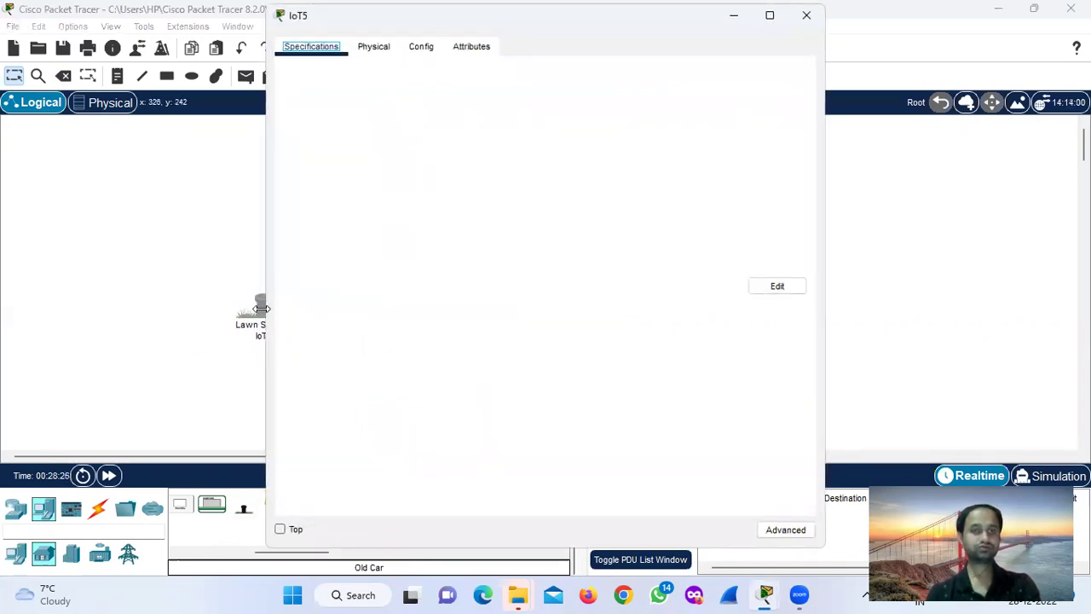
left_click(420, 47)
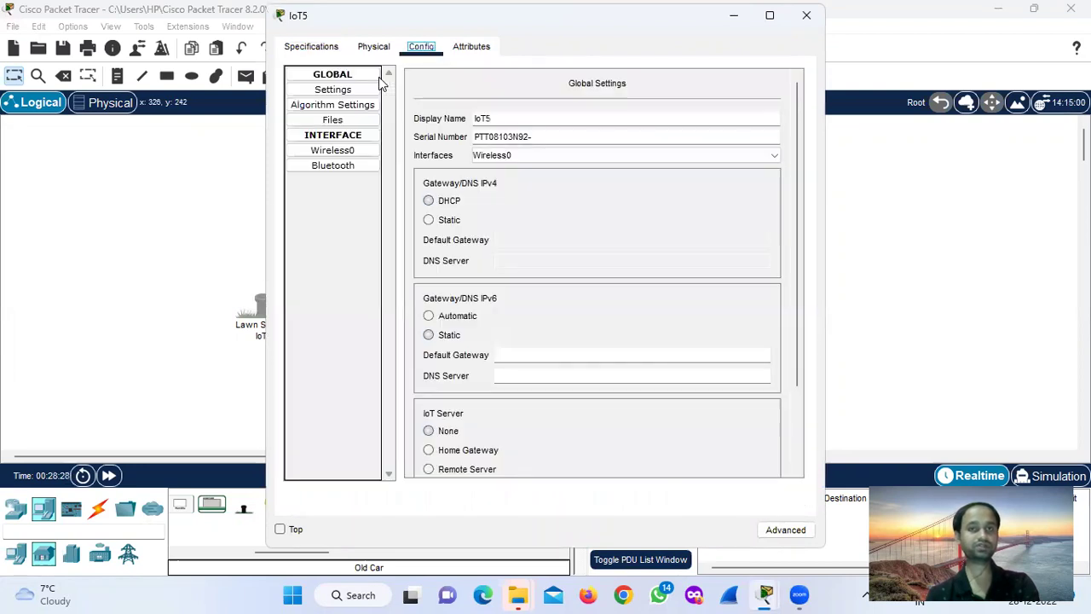
left_click(357, 152)
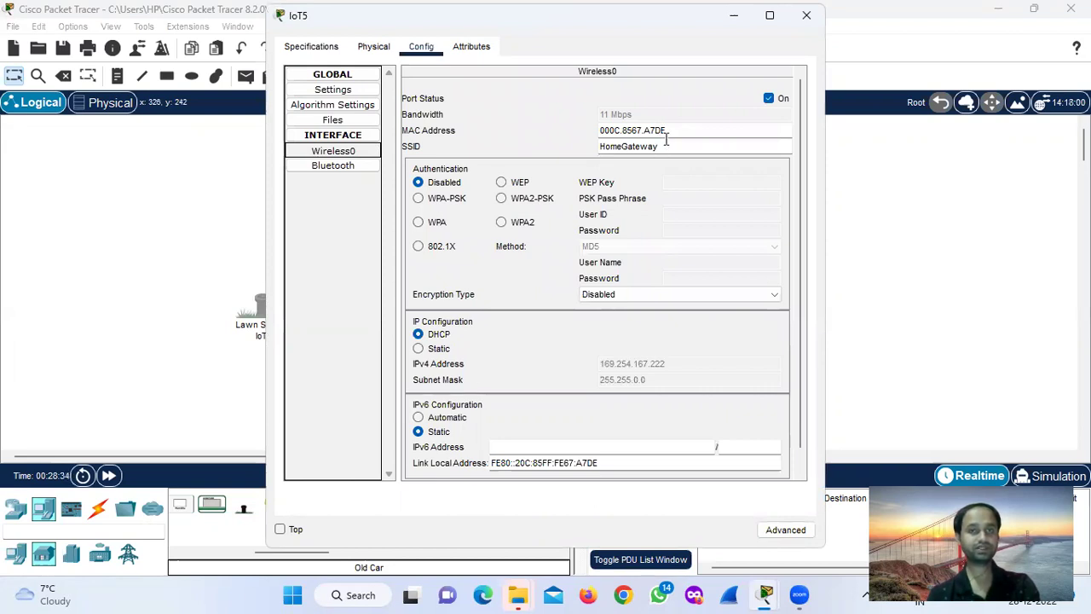
left_click(664, 145)
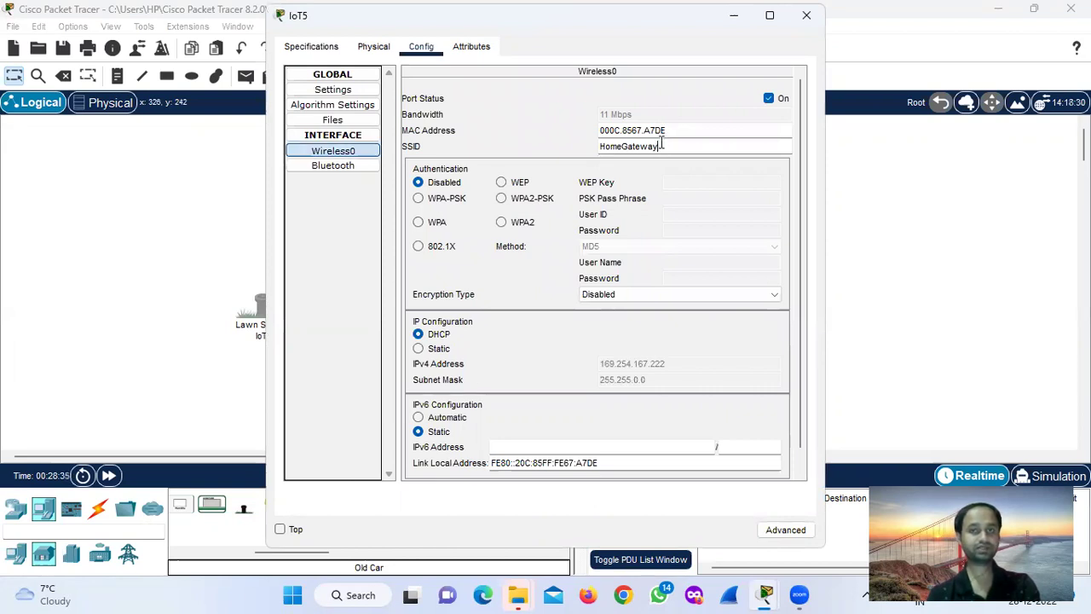
left_click(341, 152)
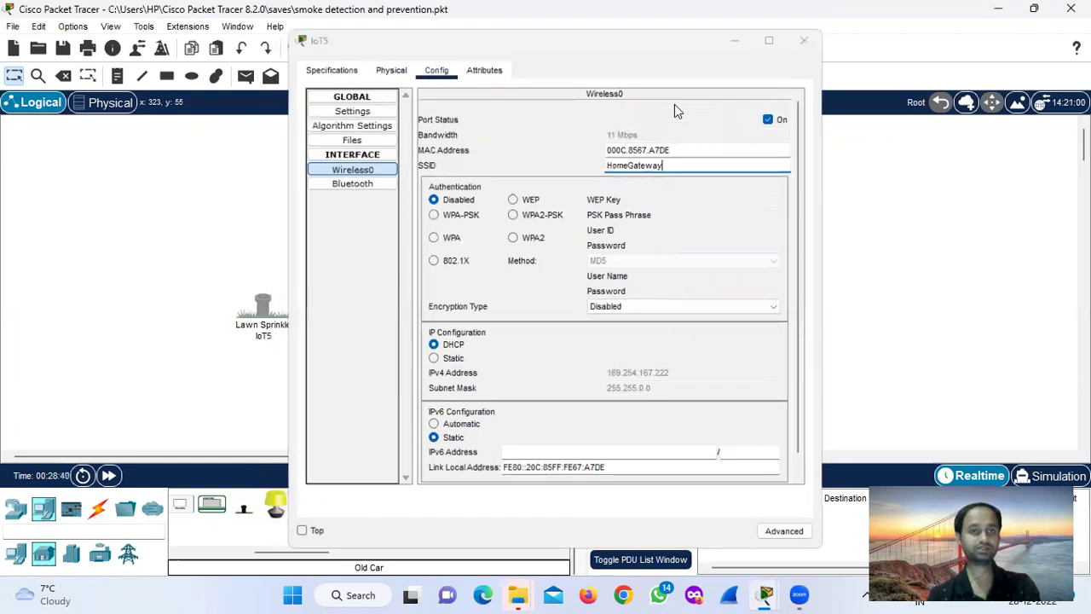
Rename the Lawn Sprinkler from IoT5 to 'Sprinkler'.
left_click(263, 334)
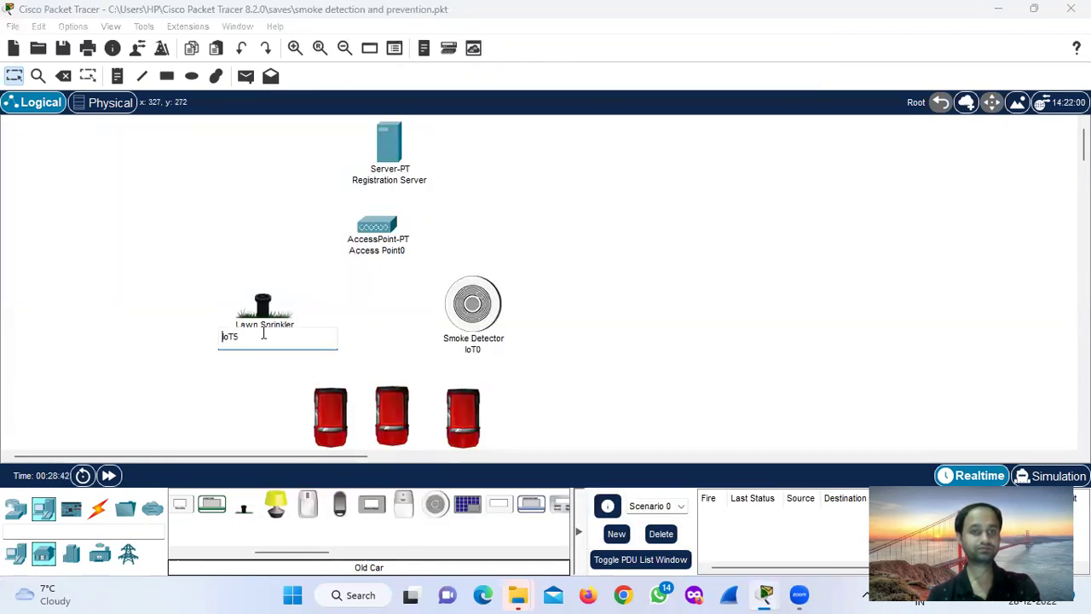
key("BackSpace")
key("BackSpace")
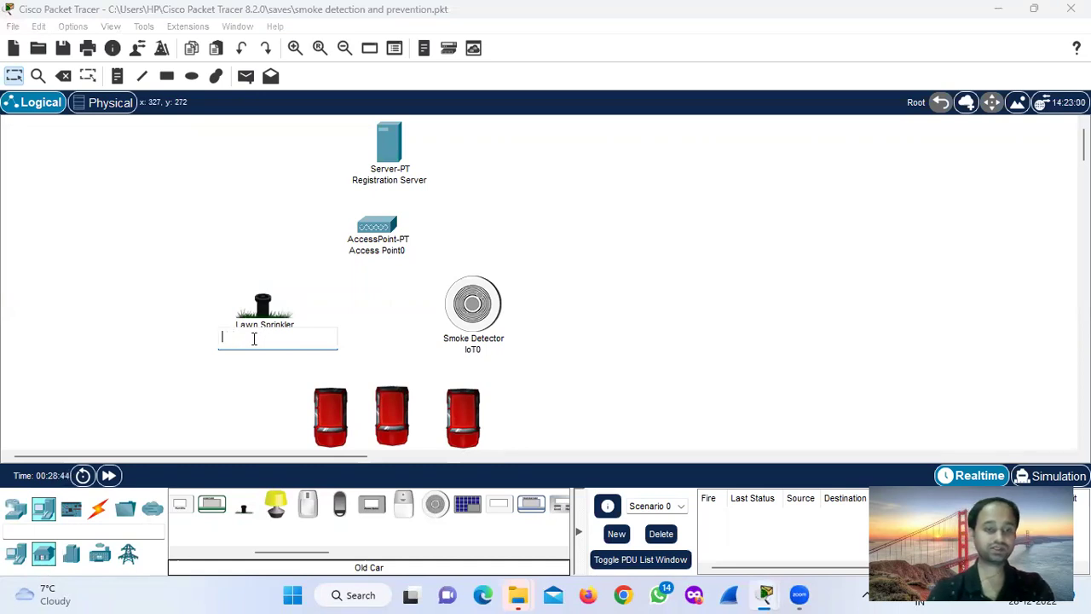
type("Sprinkler")
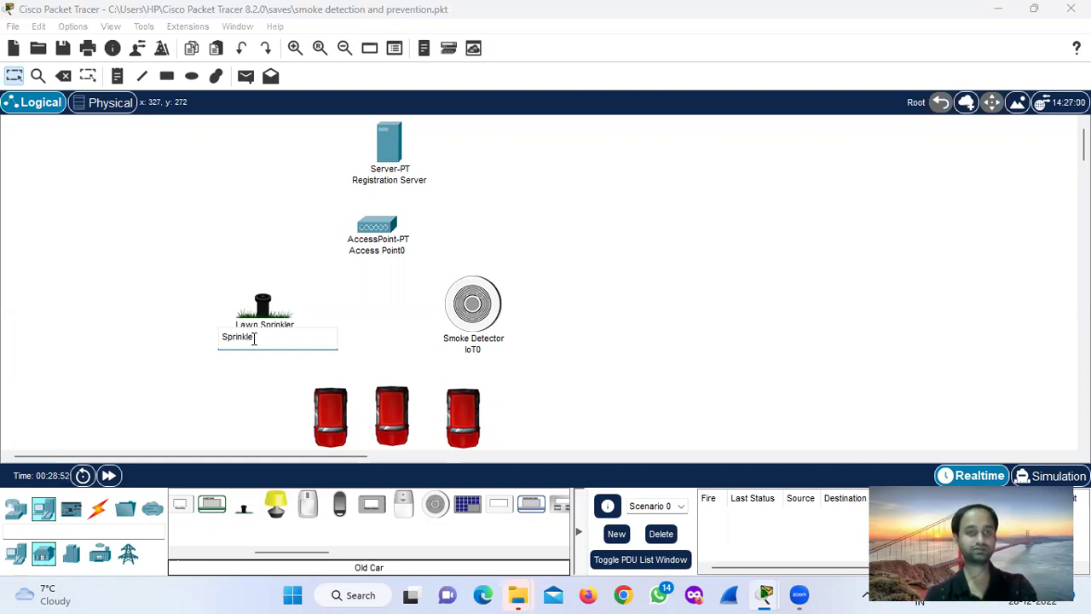
left_click(195, 336)
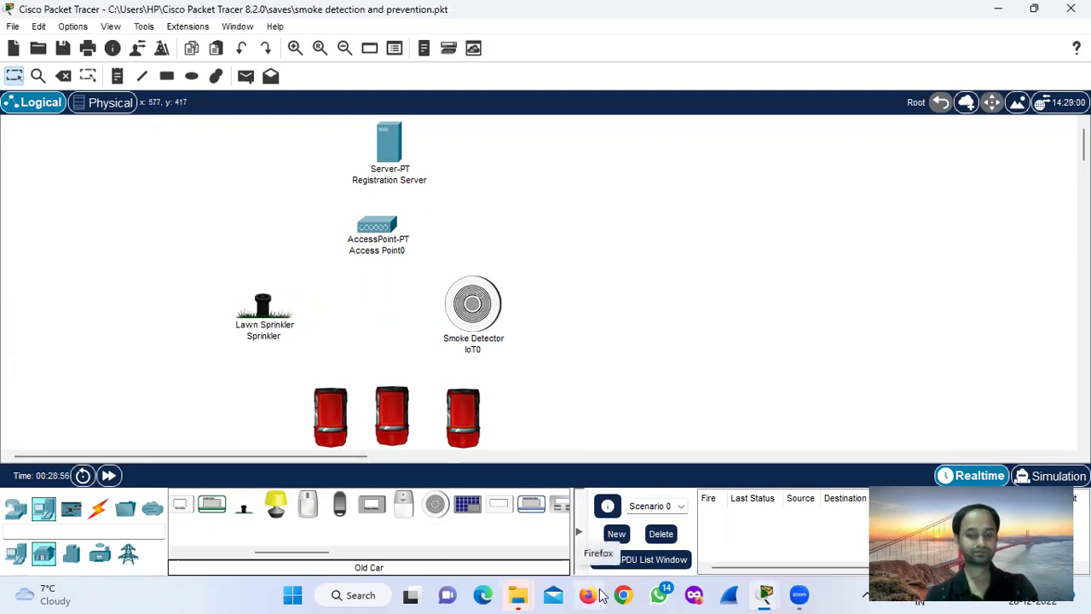
Change the Sprinkler's Wireless0 SSID from HomeGateway to Cisco.
left_click(767, 594)
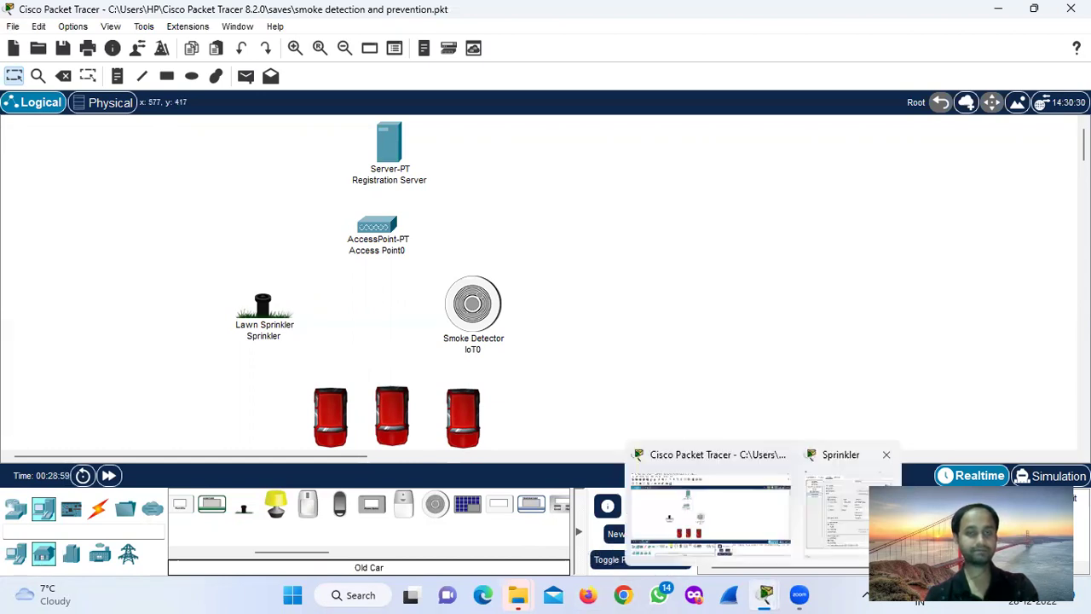
left_click(840, 511)
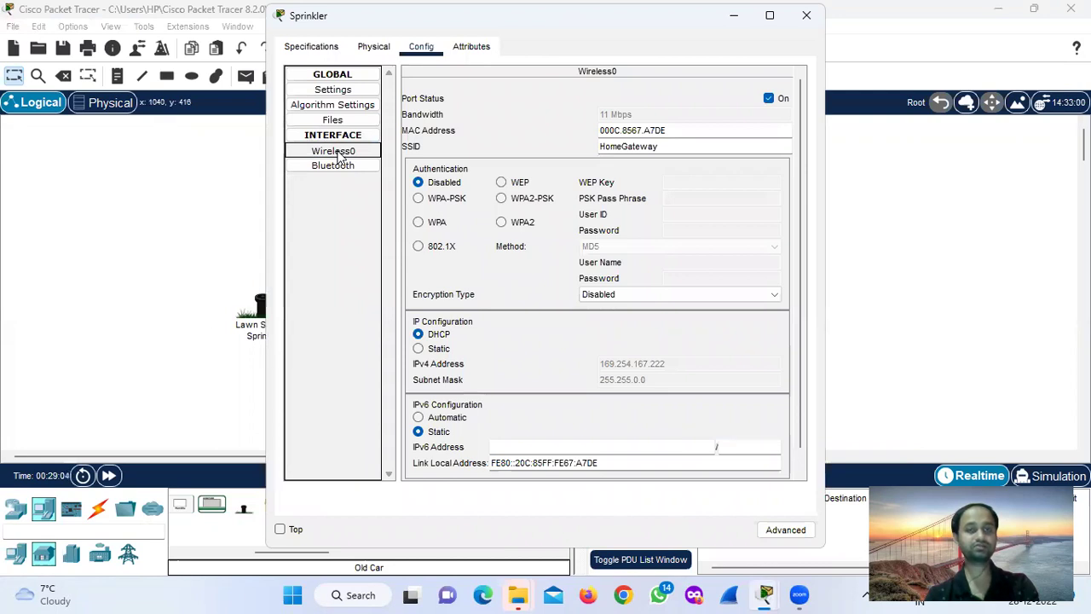
left_click(340, 154)
left_click_drag(662, 147, 532, 136)
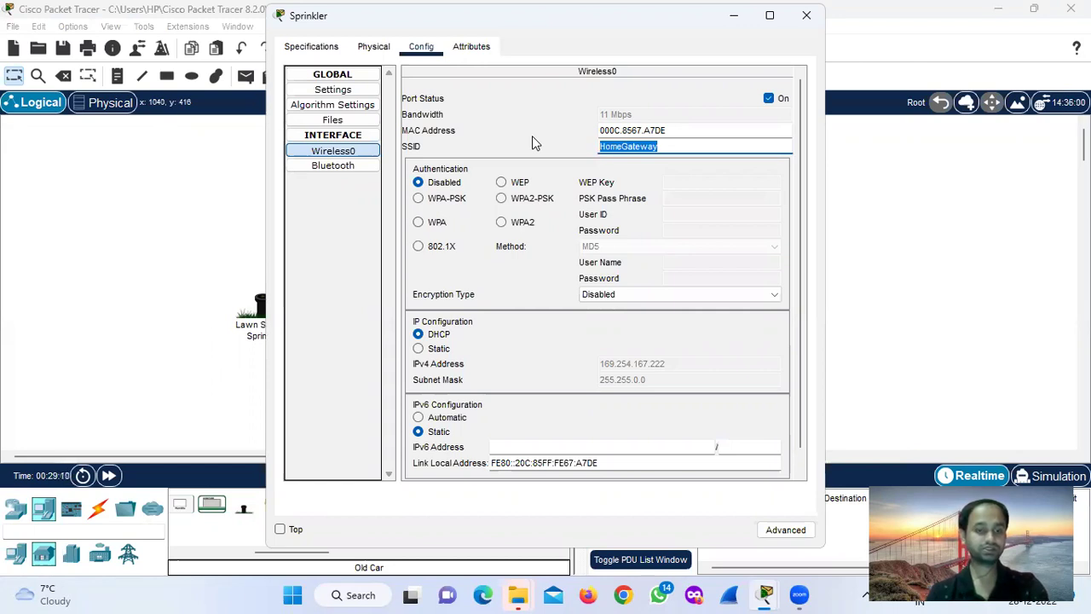
type("Cisco")
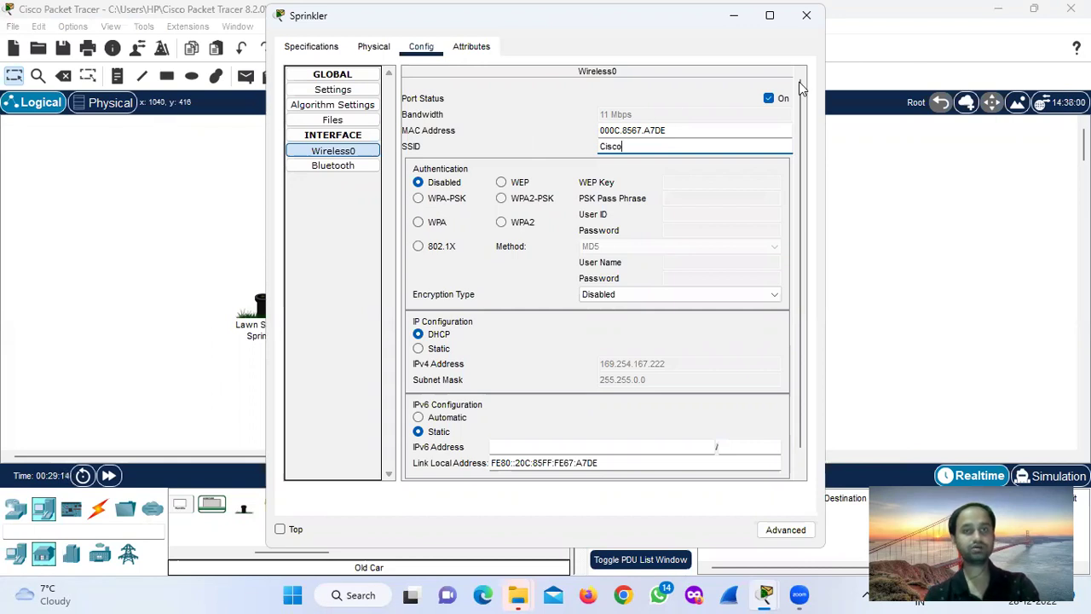
left_click(807, 15)
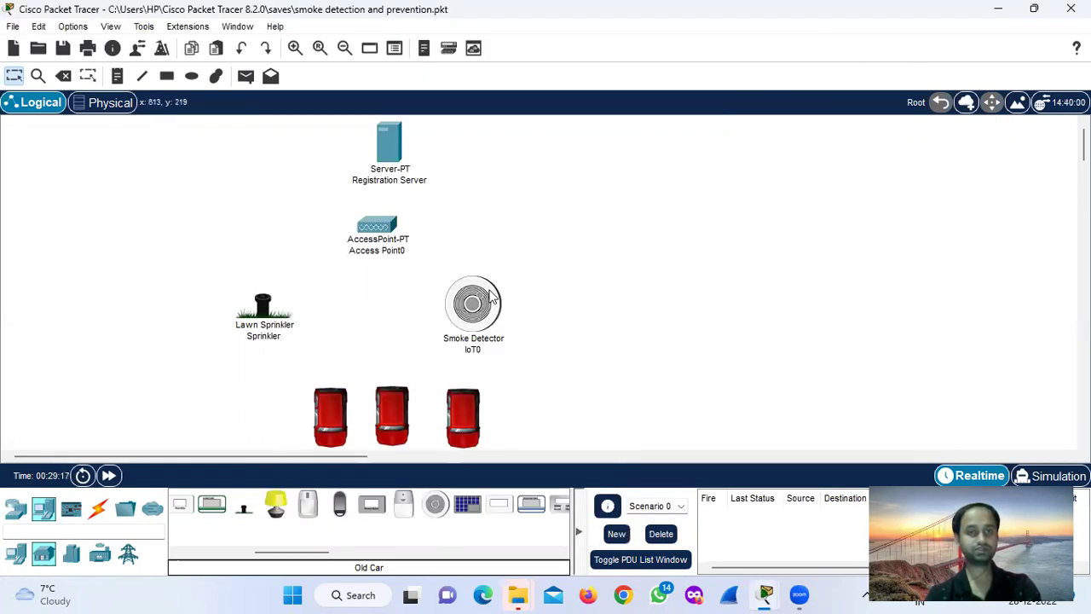
Change the Smoke Detector's Wireless0 SSID from HomeGateway to Cisco.
left_click_drag(492, 300, 502, 302)
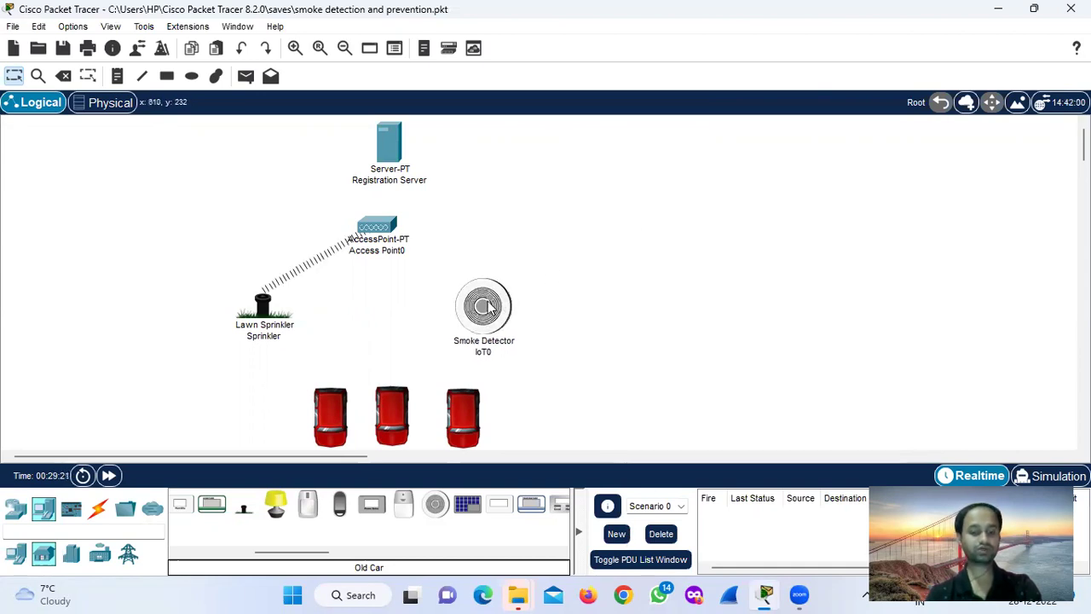
mouse_move(490, 309)
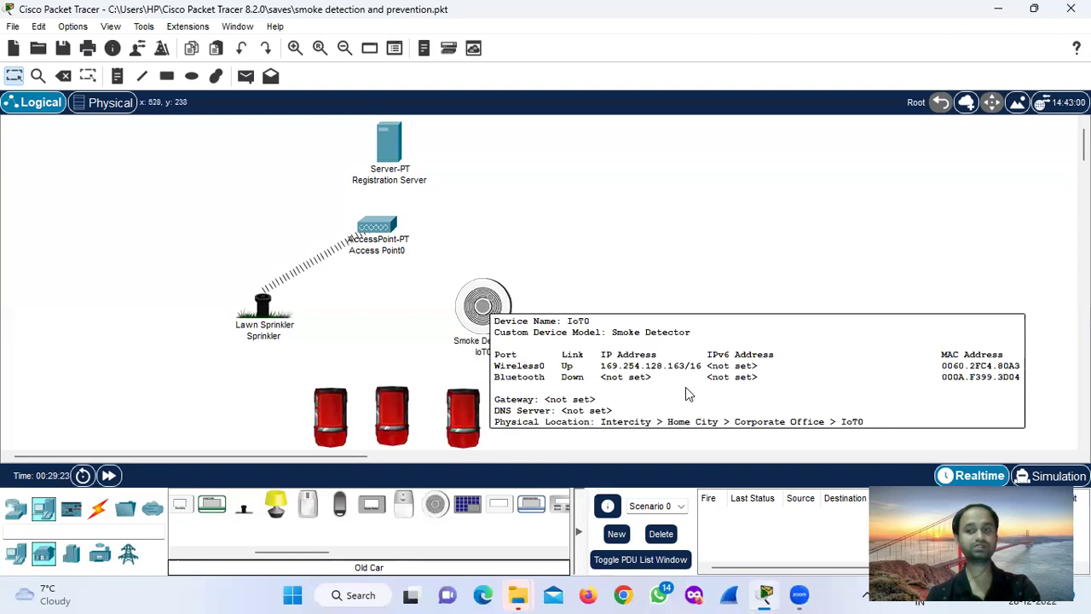
left_click(485, 315)
left_click(421, 46)
left_click(345, 151)
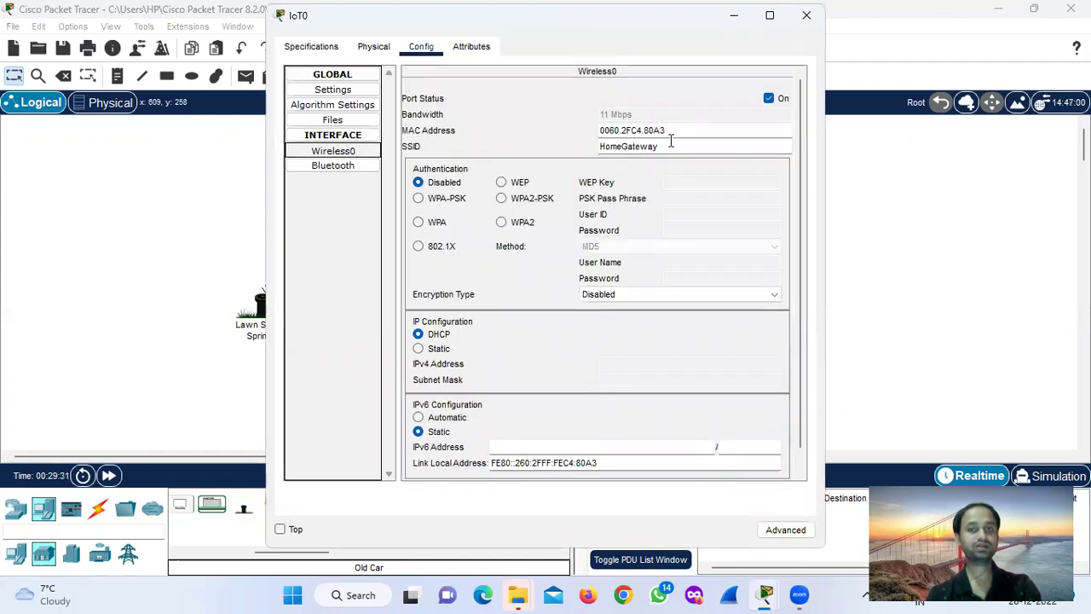
left_click(671, 145)
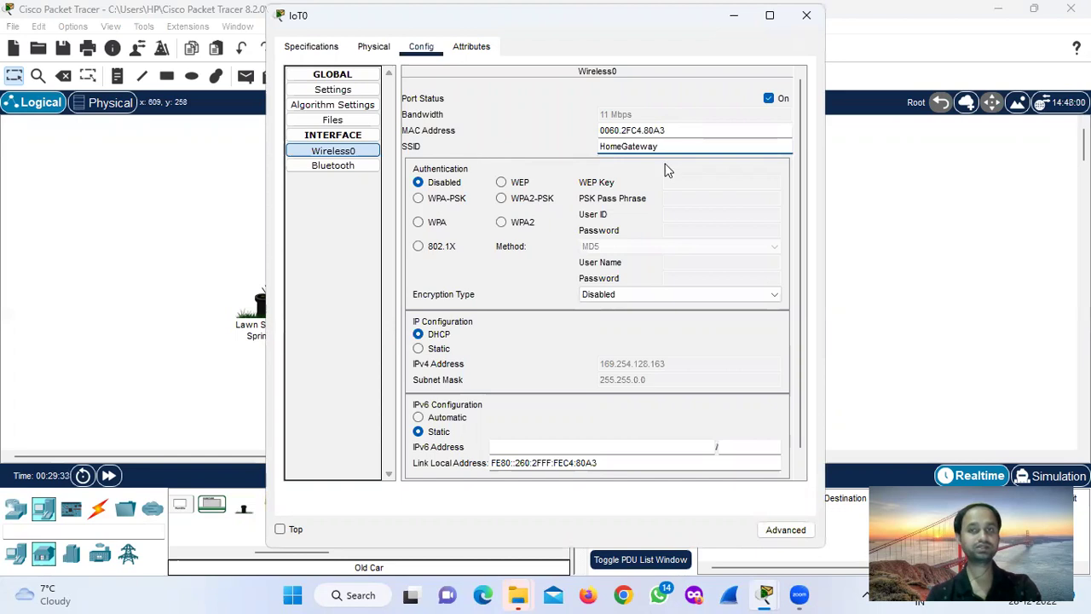
left_click_drag(682, 146, 597, 147)
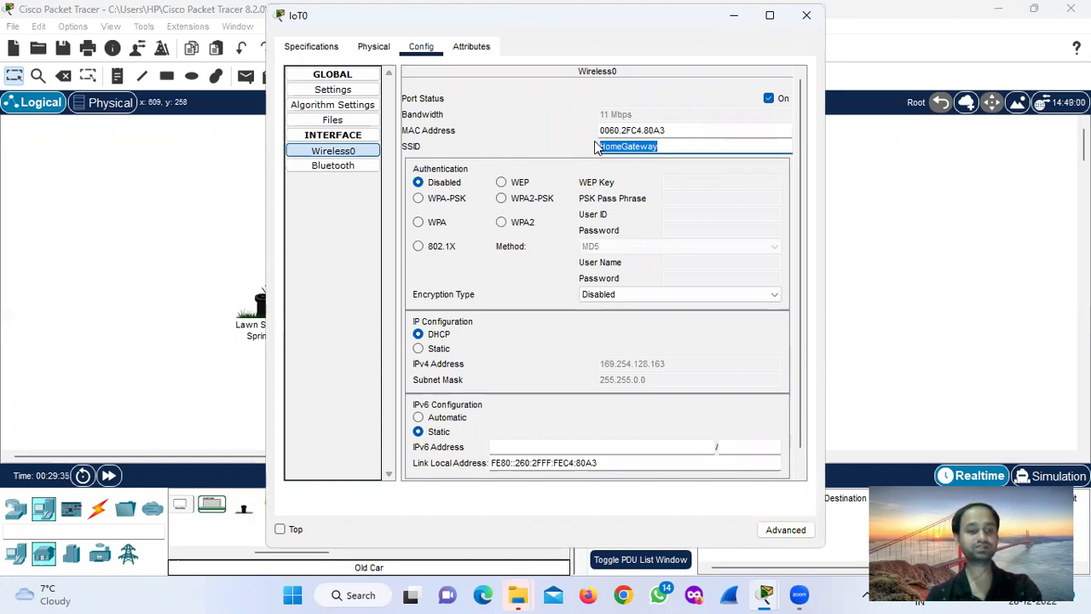
type("Cisco")
key("Return")
left_click(659, 146)
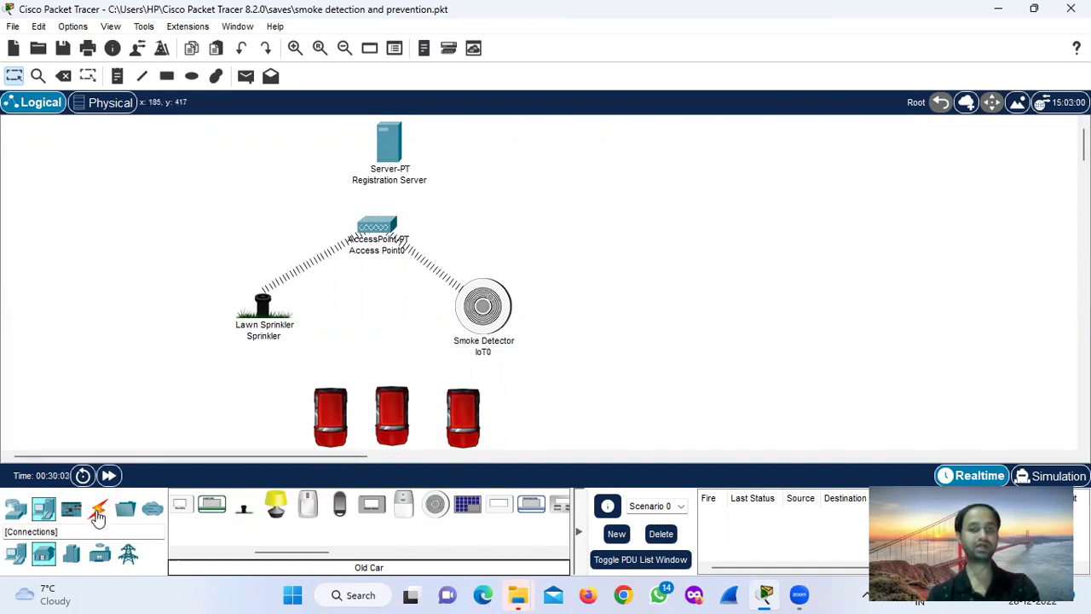
Cable Access Point0 to the Registration Server using the automatic connection type.
left_click(99, 514)
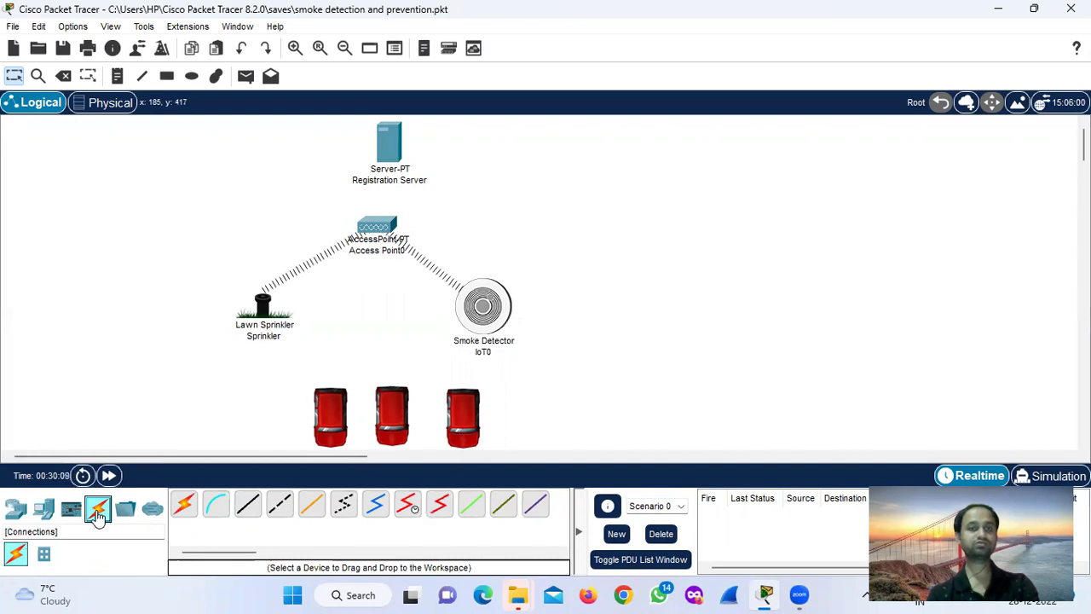
left_click(184, 504)
left_click(379, 229)
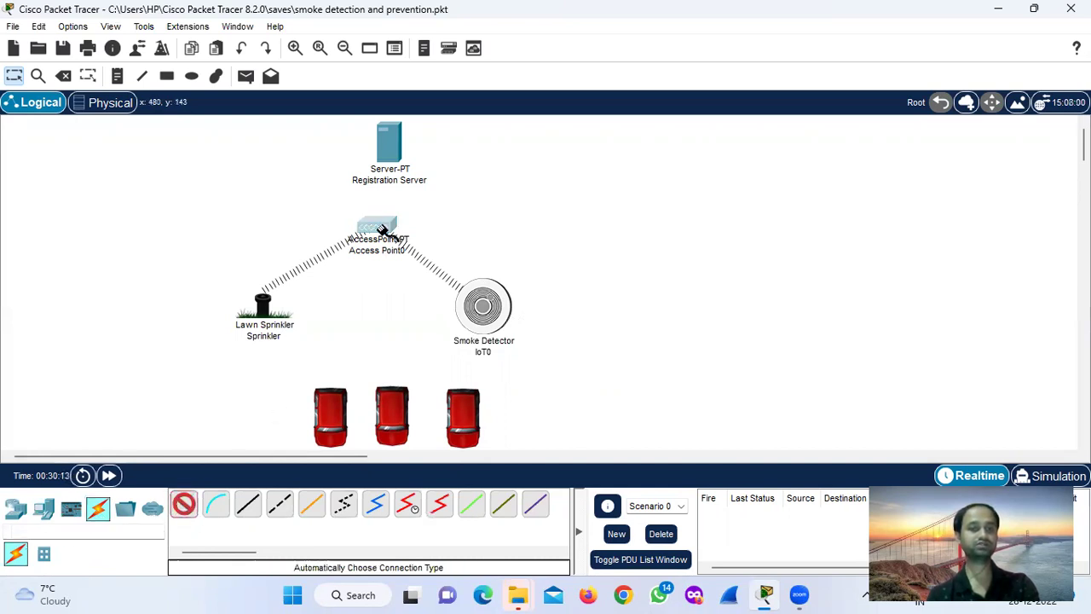
left_click(384, 149)
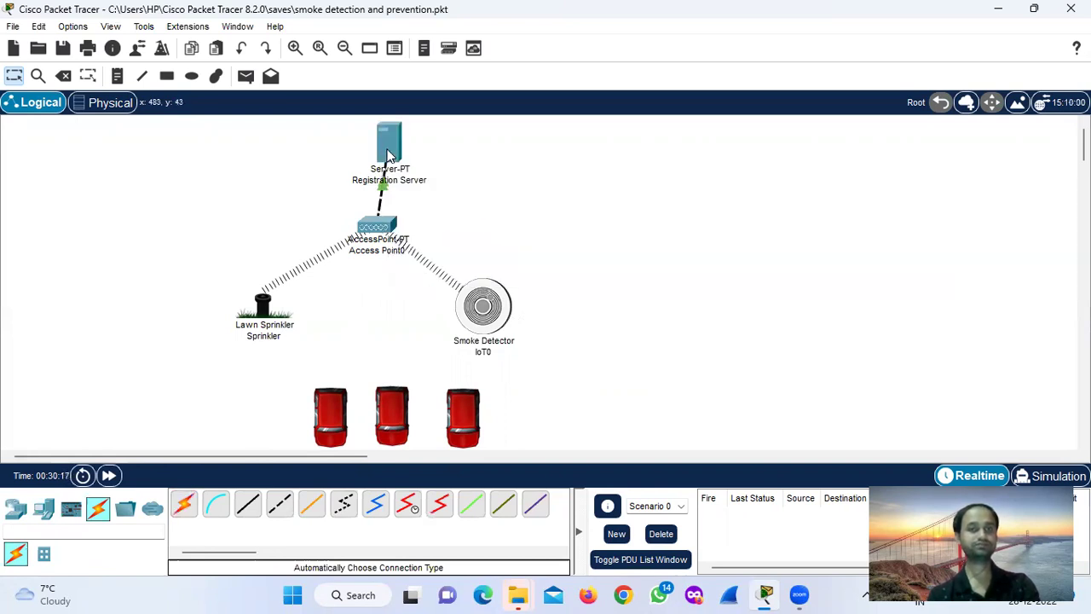
Align the Registration Server and Access Point0 positions on the workspace.
left_click_drag(369, 147, 379, 147)
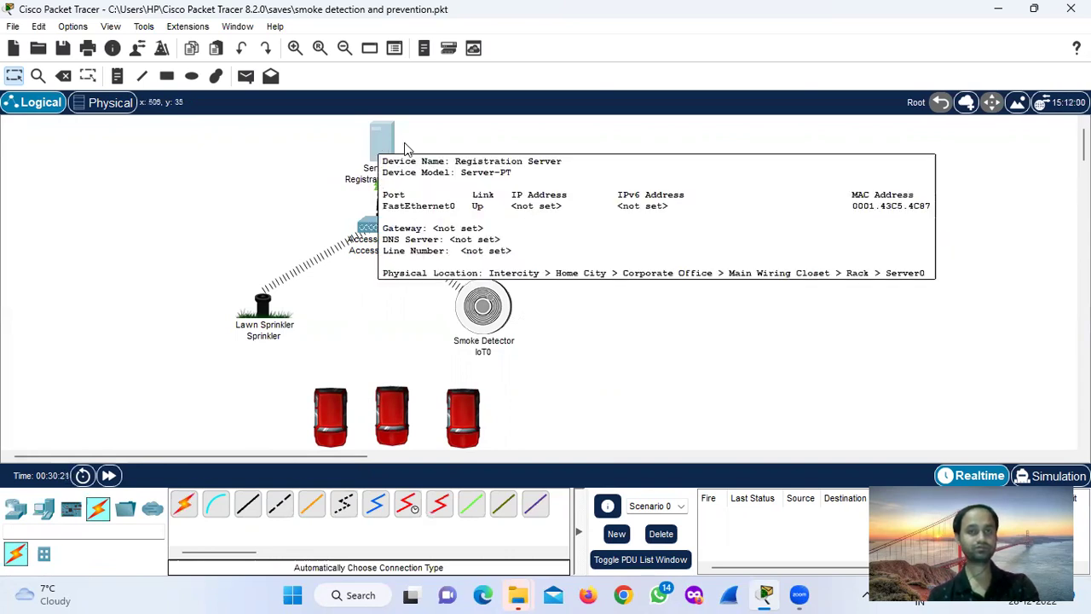
left_click_drag(376, 226, 373, 243)
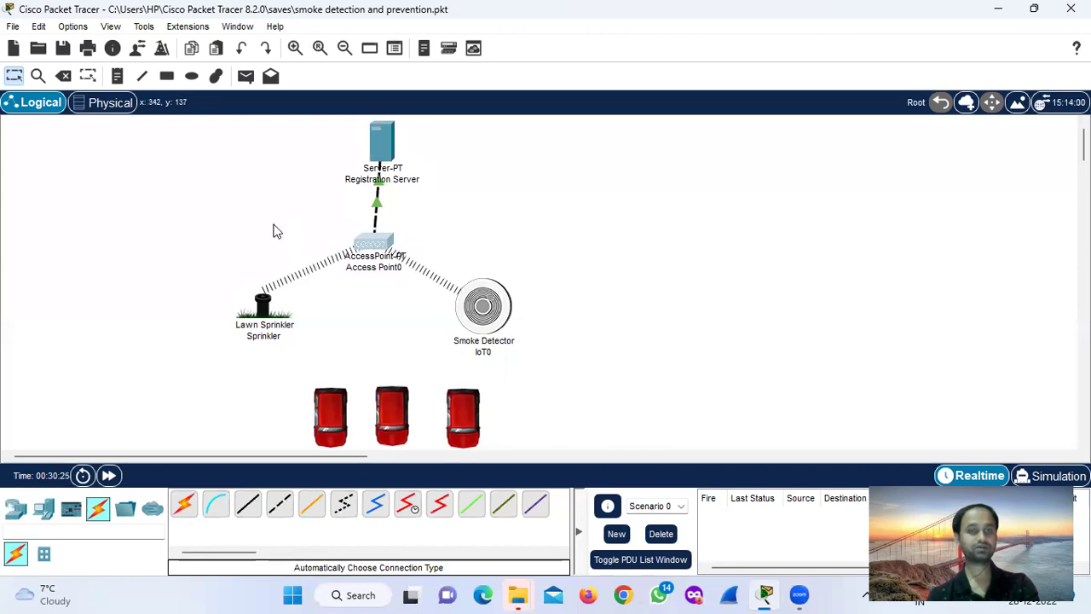
left_click_drag(380, 152, 372, 151)
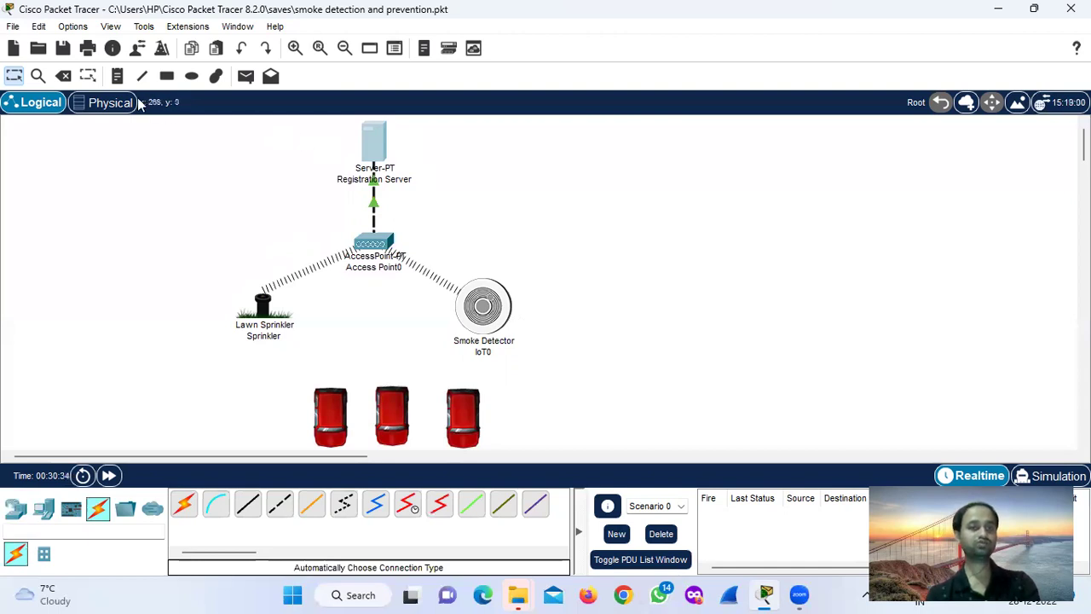
Add notes 1.0.0.1, 1.0.0.2 and 1.0.0.3 near the server, sprinkler and smoke detector.
left_click(117, 76)
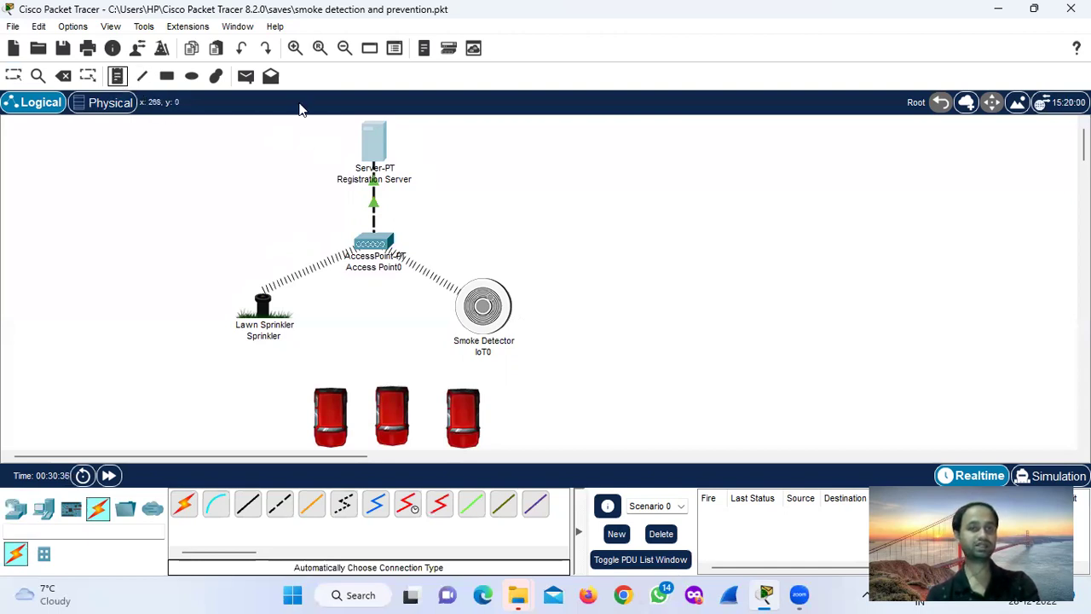
left_click(415, 136)
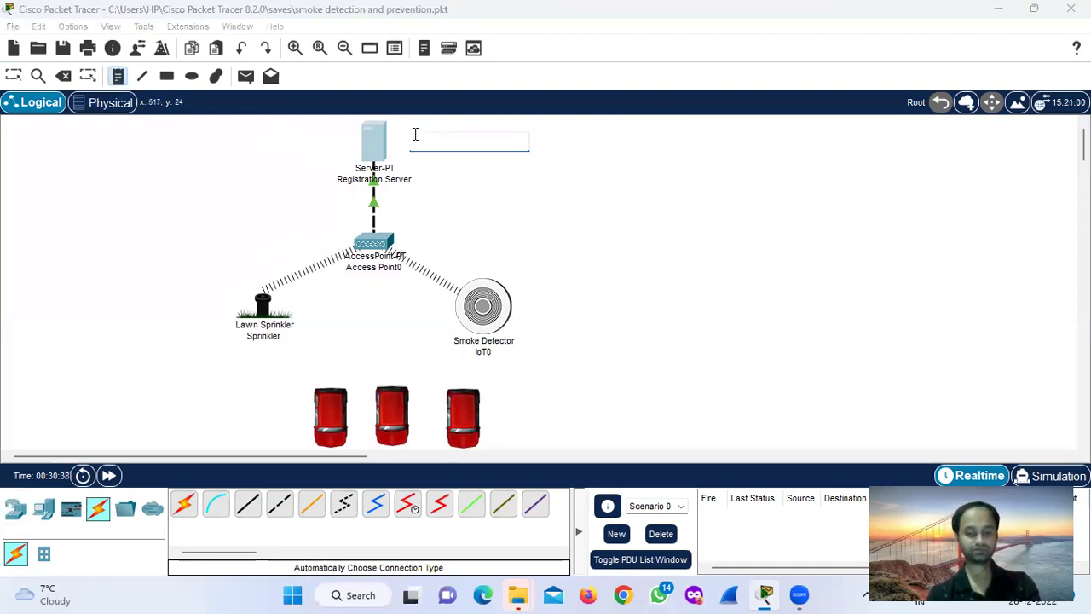
type("1.0.0.1")
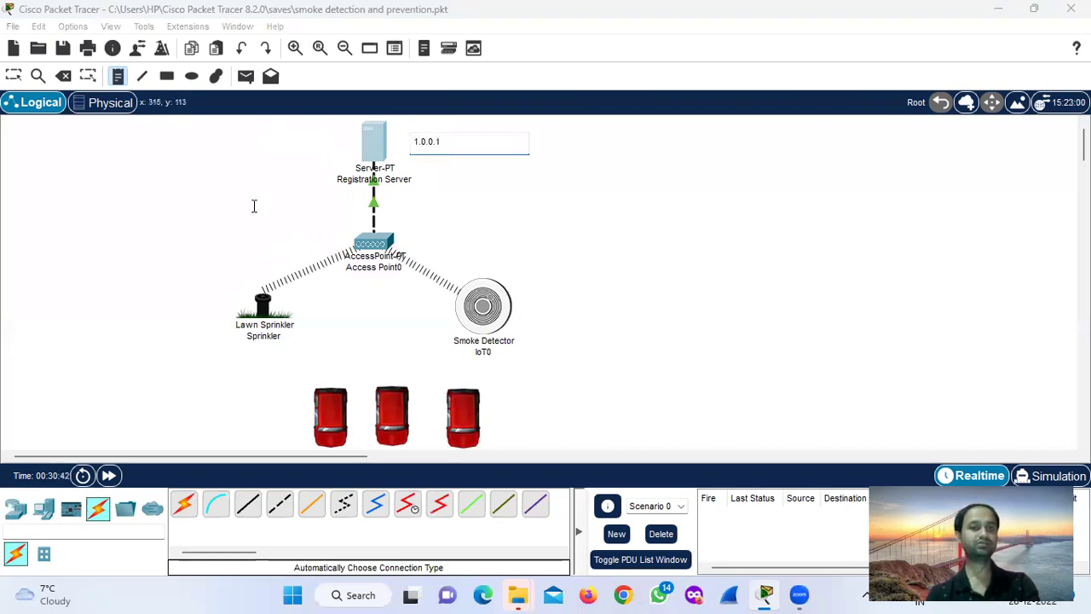
left_click(198, 313)
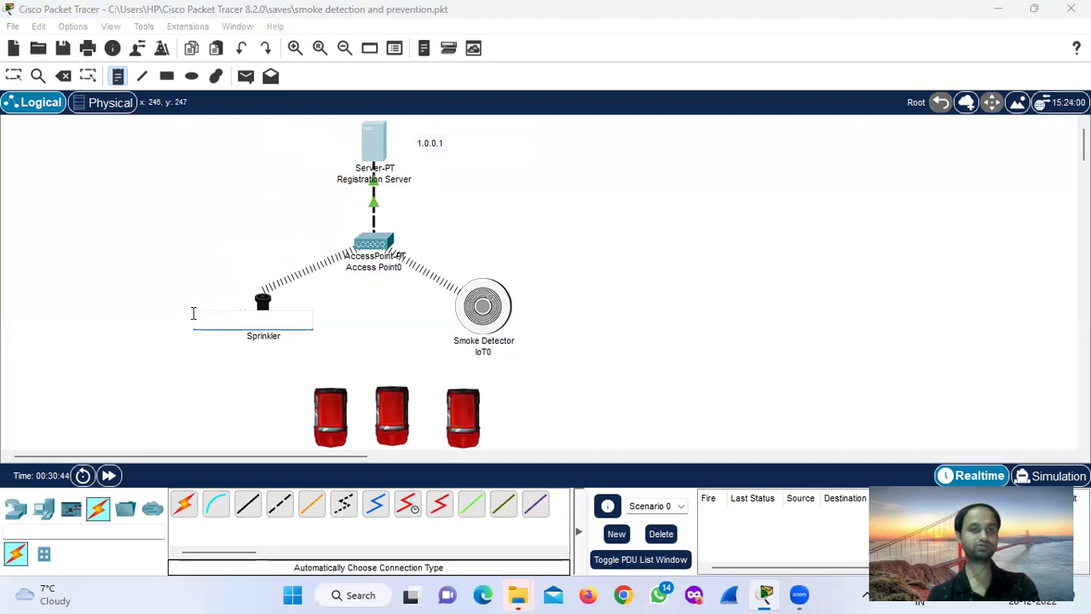
left_click(156, 313)
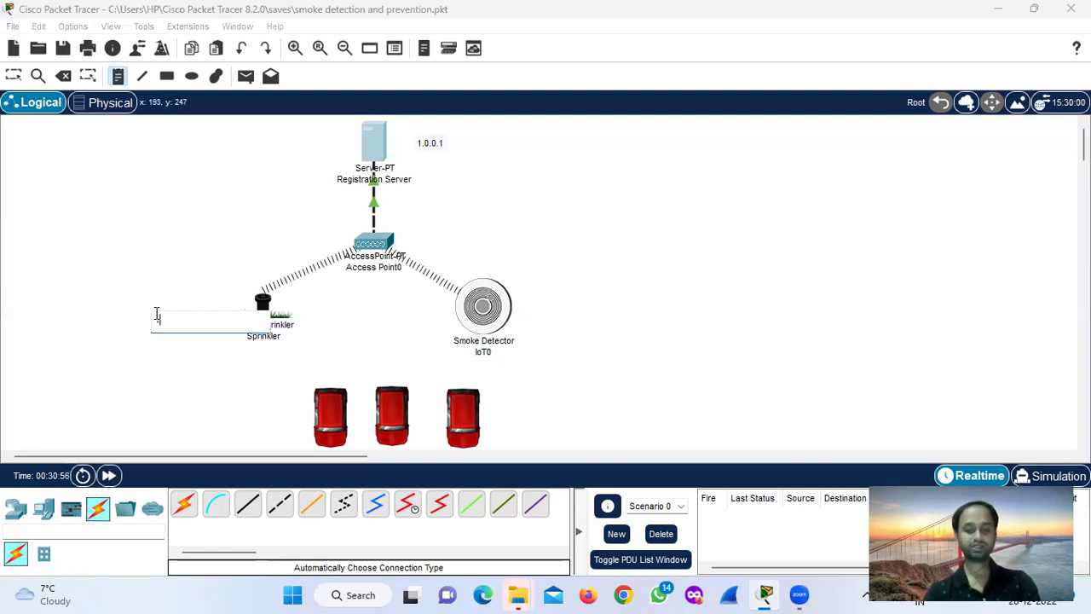
type("1.0.0.2")
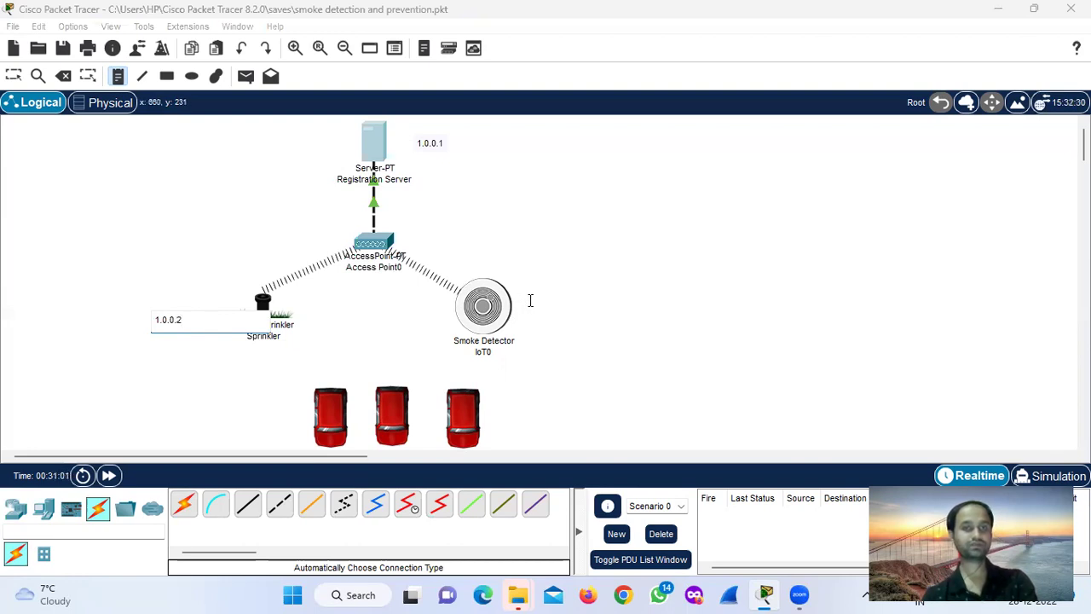
left_click(531, 303)
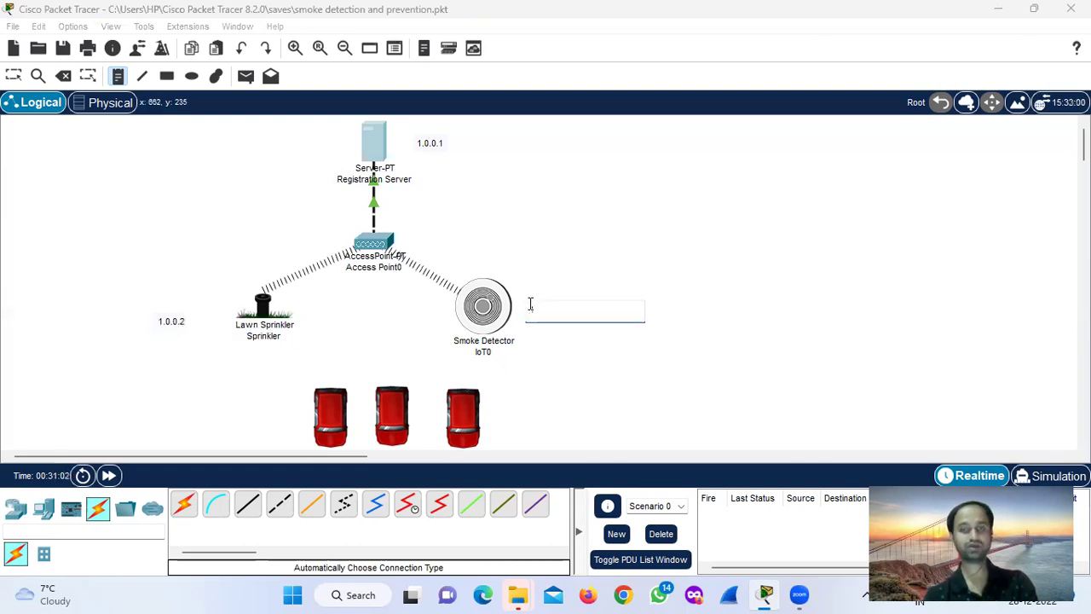
type("1.0.0.3")
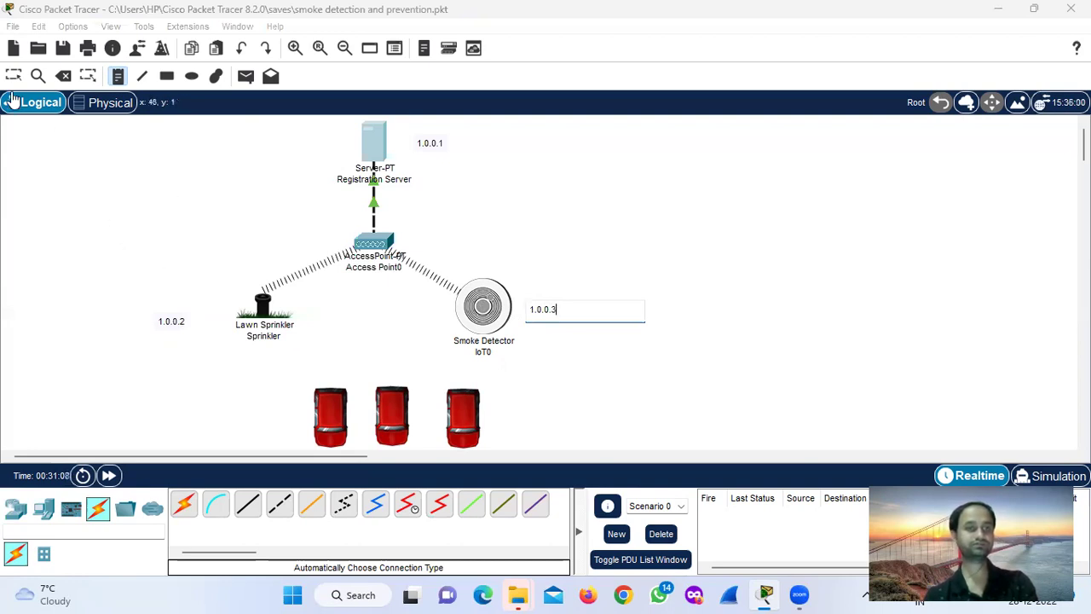
left_click(103, 185)
Reposition the three address notes closer to their devices.
left_click_drag(172, 325, 197, 320)
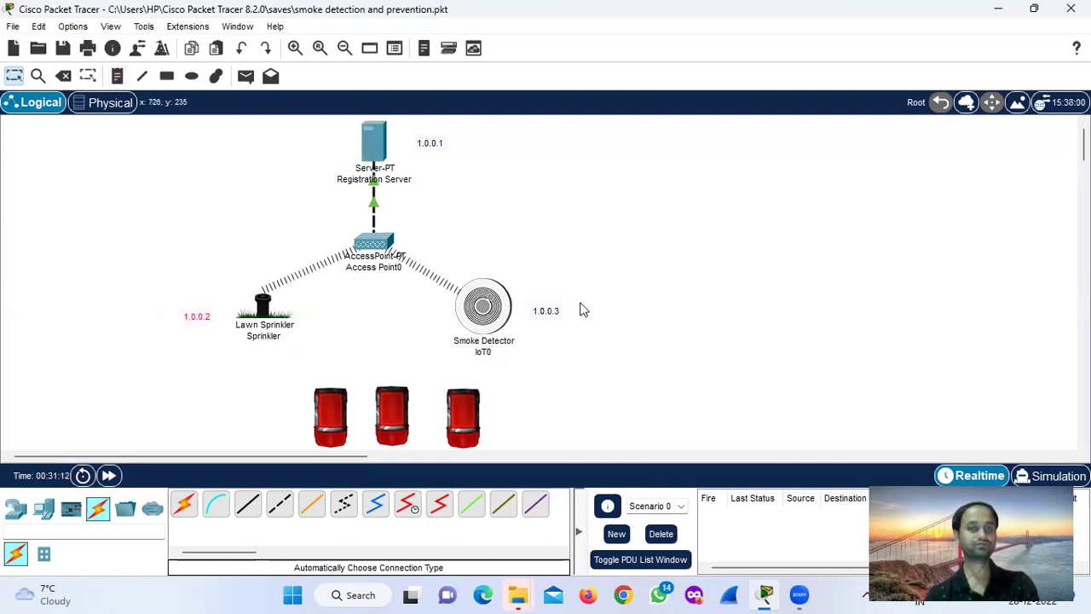
left_click_drag(540, 312, 532, 313)
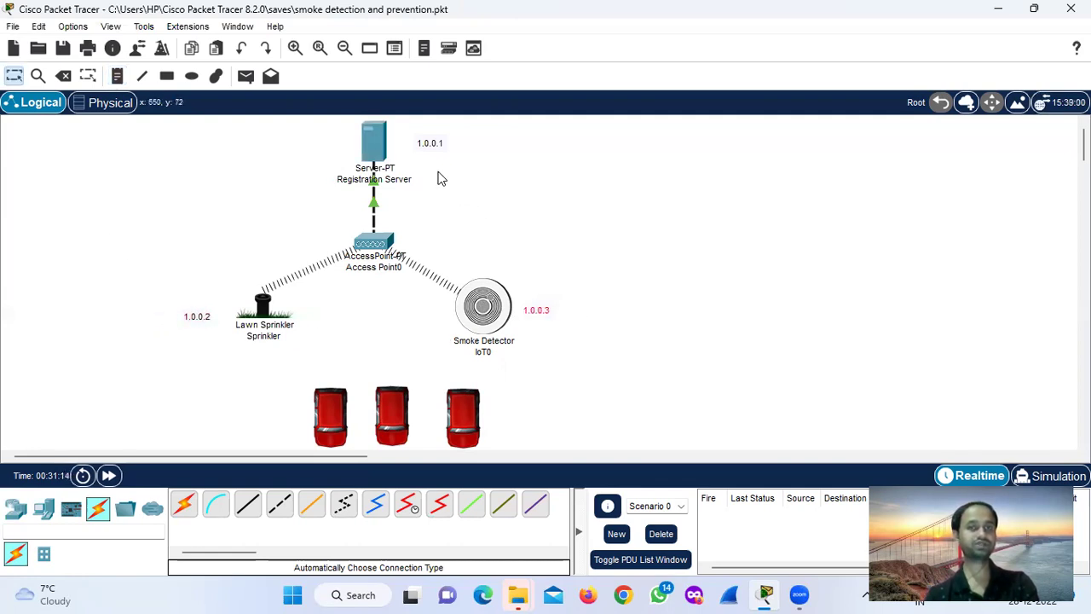
left_click(432, 146)
left_click_drag(431, 150, 422, 148)
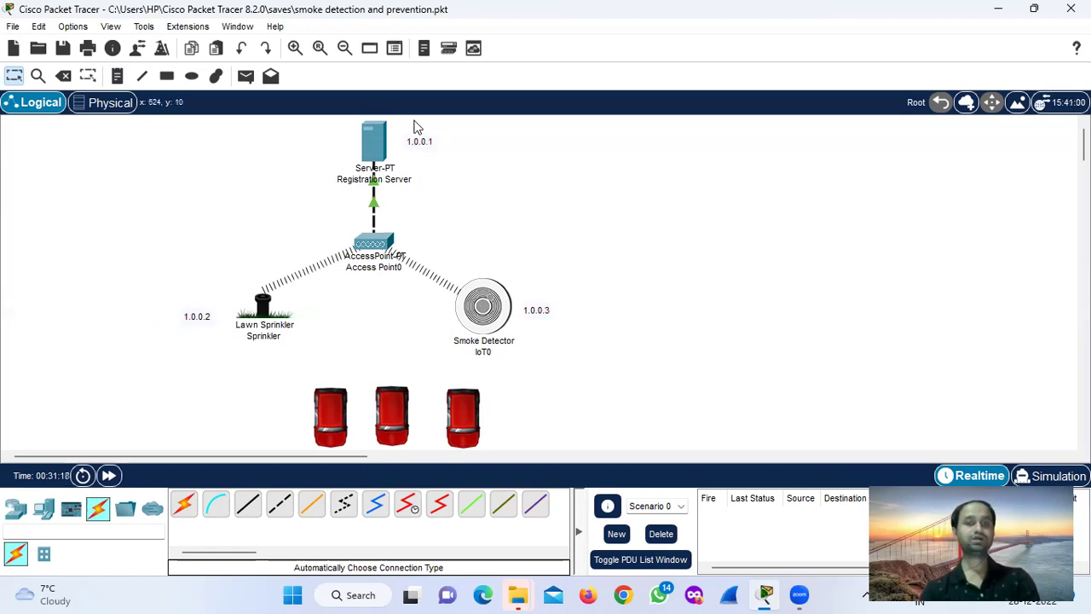
Set Registration Server IPv4 to 1.0.0.1 with mask 255.0.0.0.
left_click(381, 139)
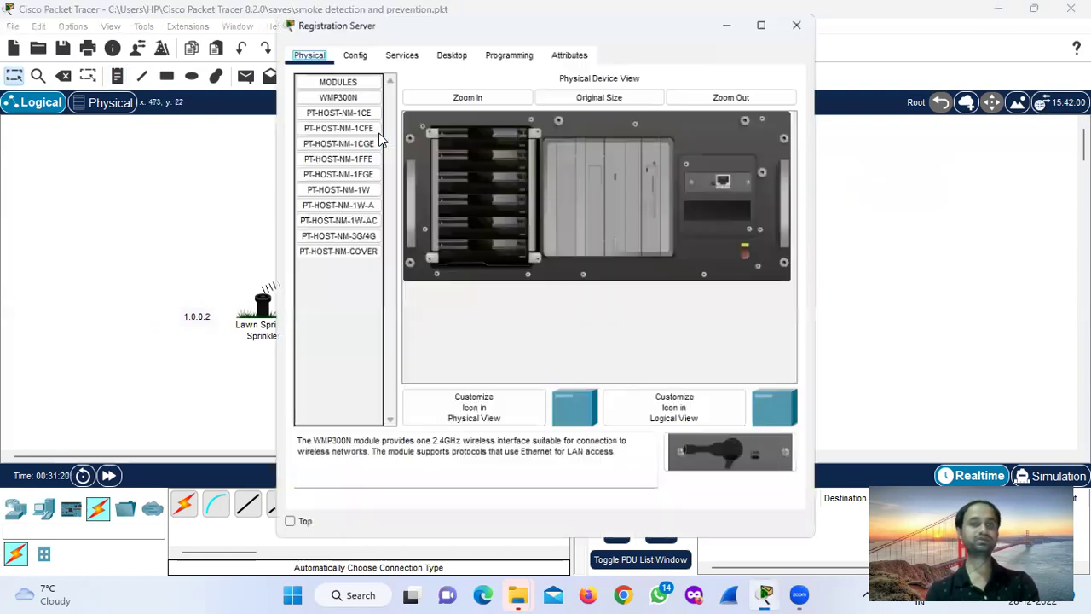
left_click(447, 46)
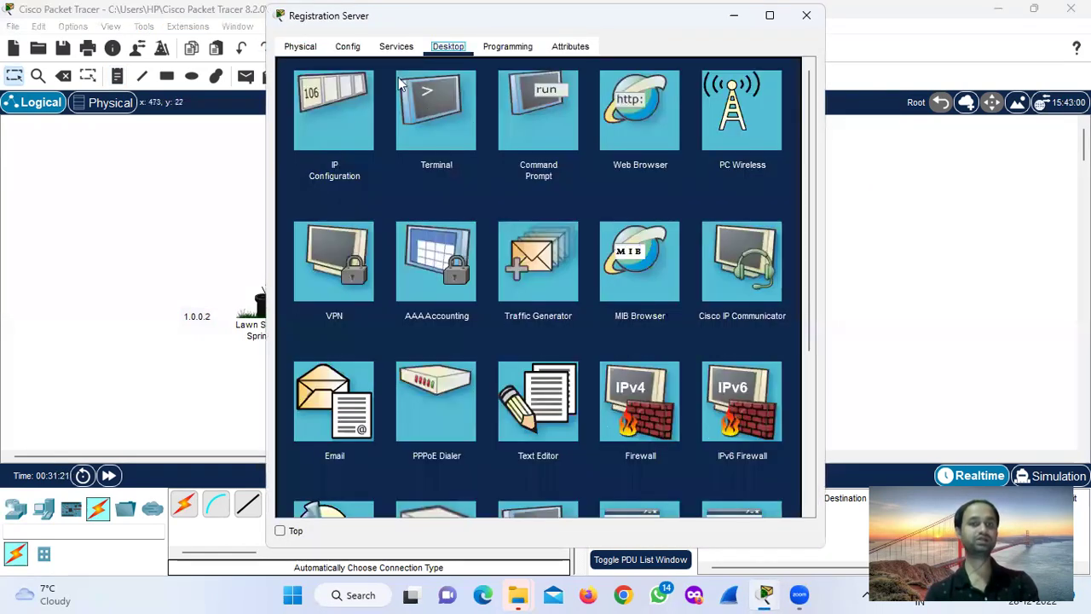
left_click(335, 117)
left_click(481, 142)
type("1.0.0.1")
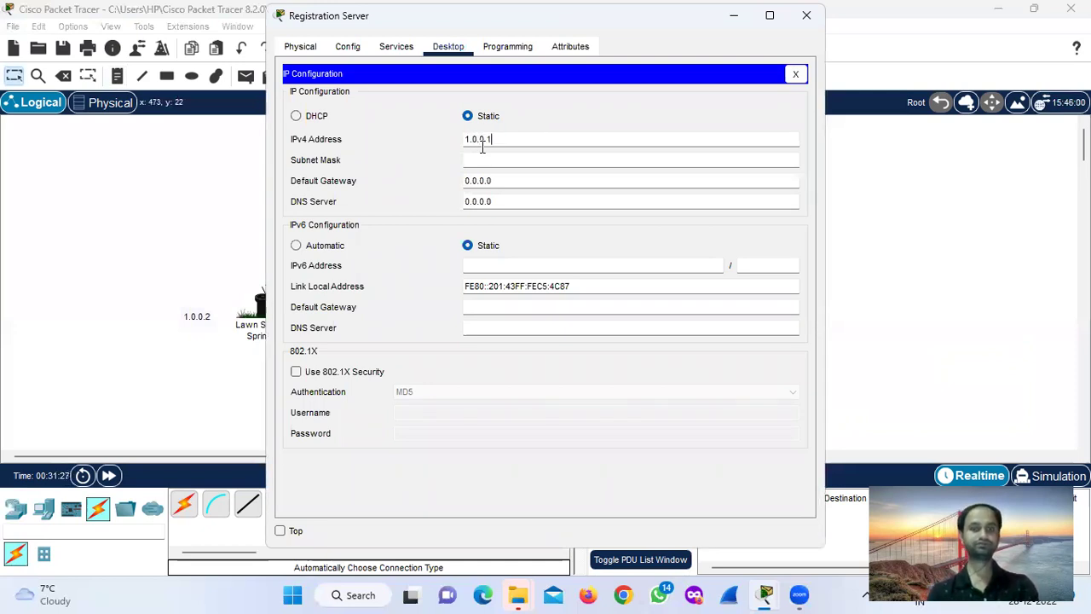
left_click(482, 157)
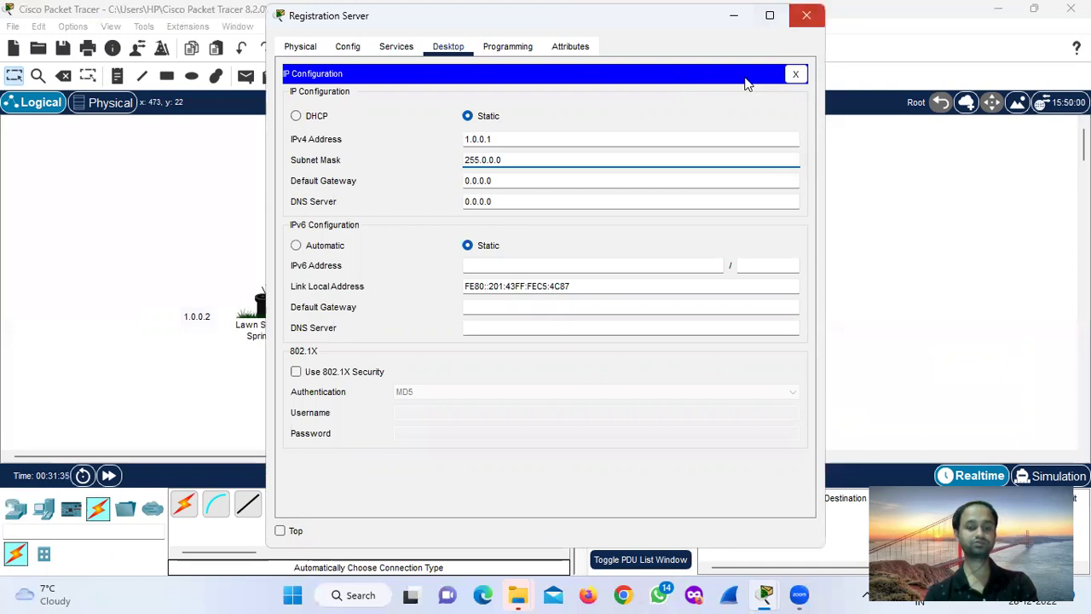
left_click(806, 15)
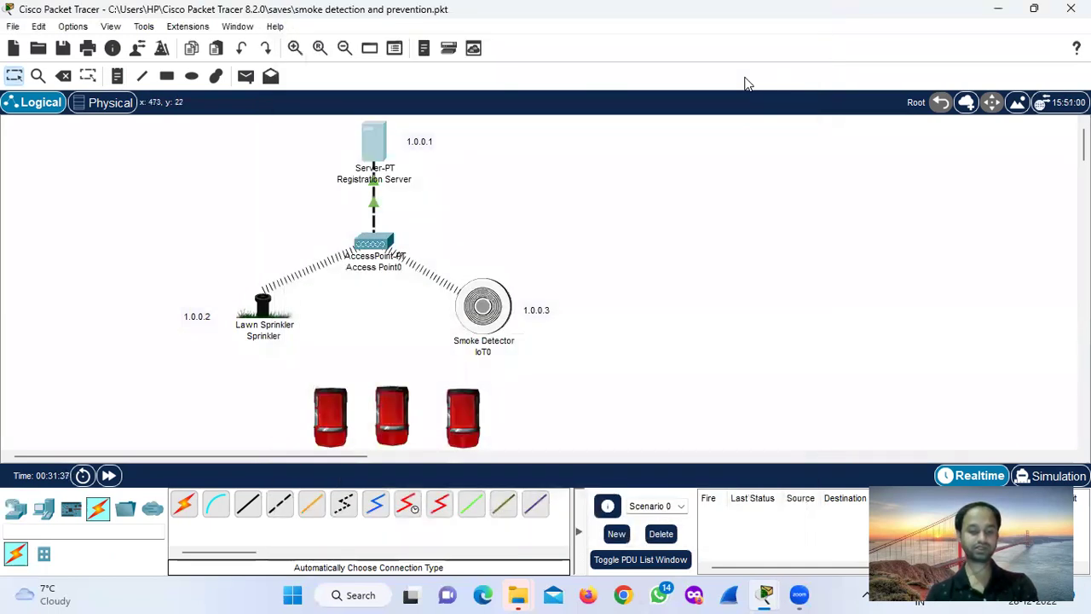
left_click(262, 303)
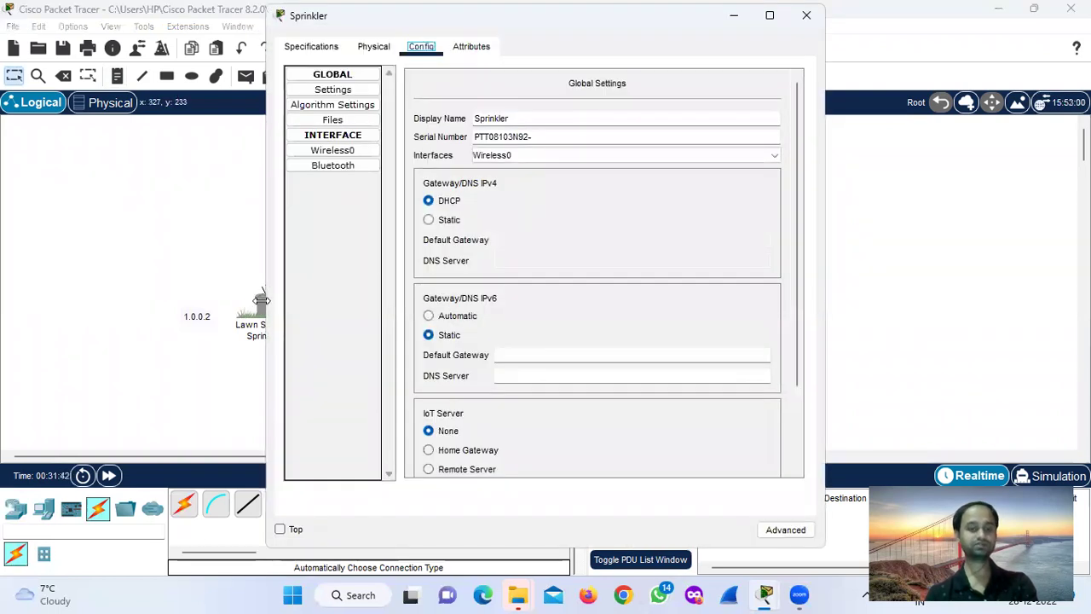
Give the Sprinkler's Wireless0 static IPv4 1.0.0.2, mask 255.0.0.0.
left_click(445, 206)
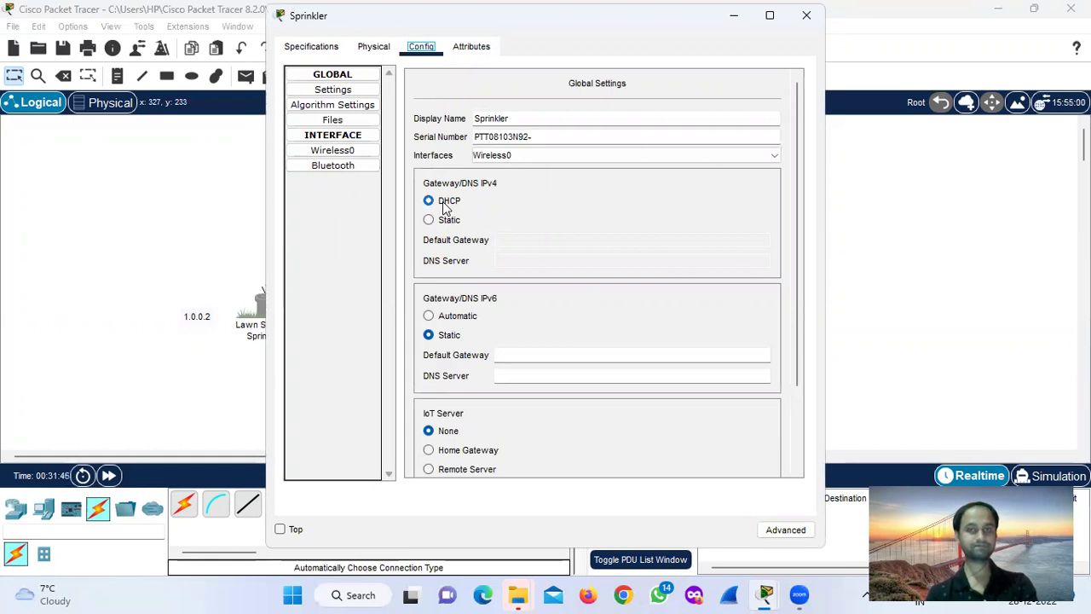
left_click(351, 152)
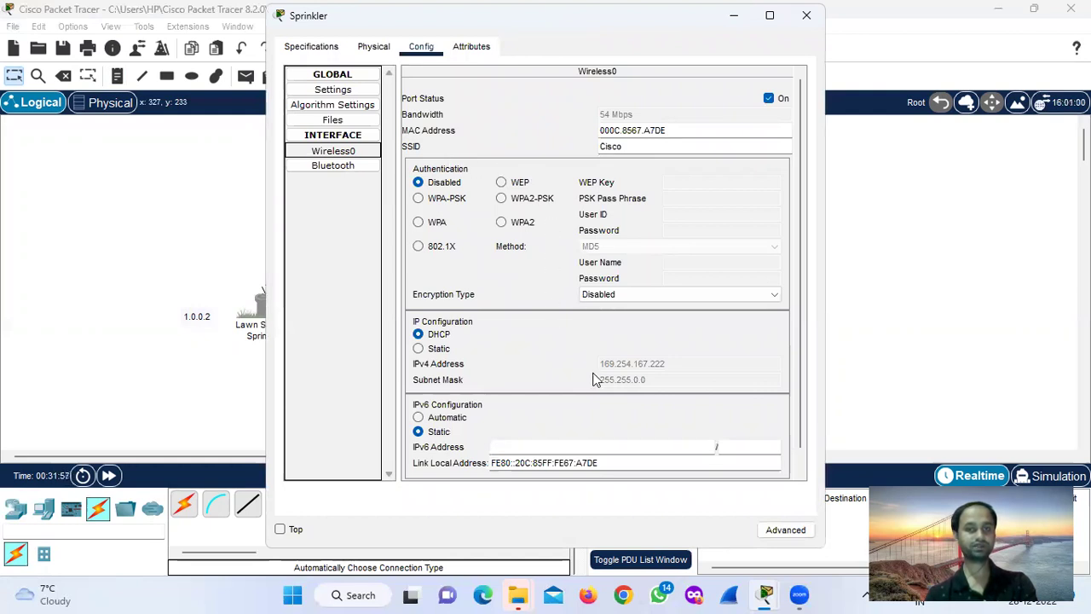
left_click(417, 349)
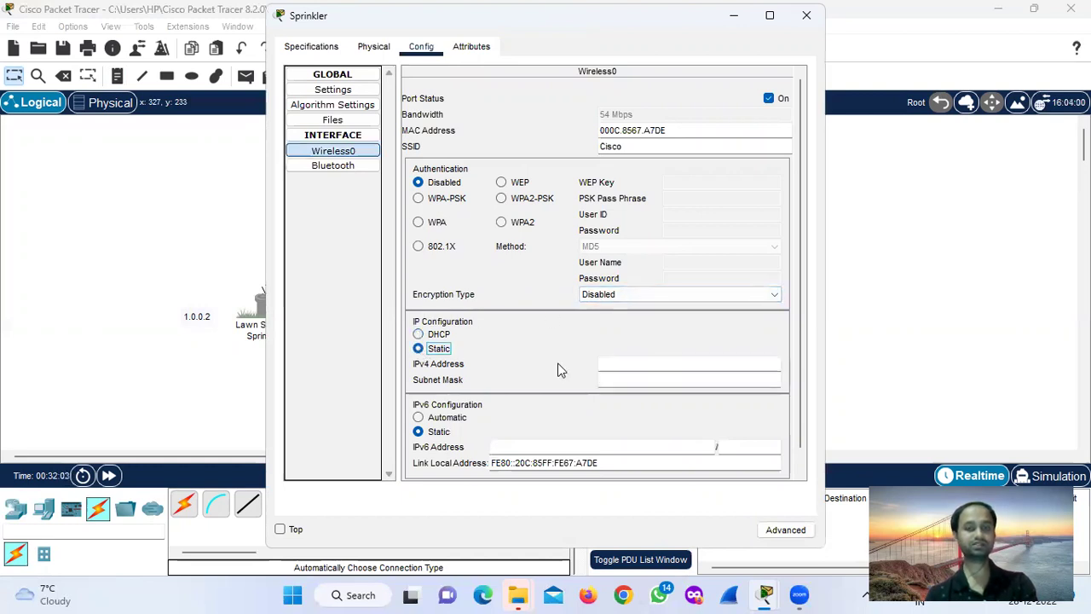
left_click(632, 362)
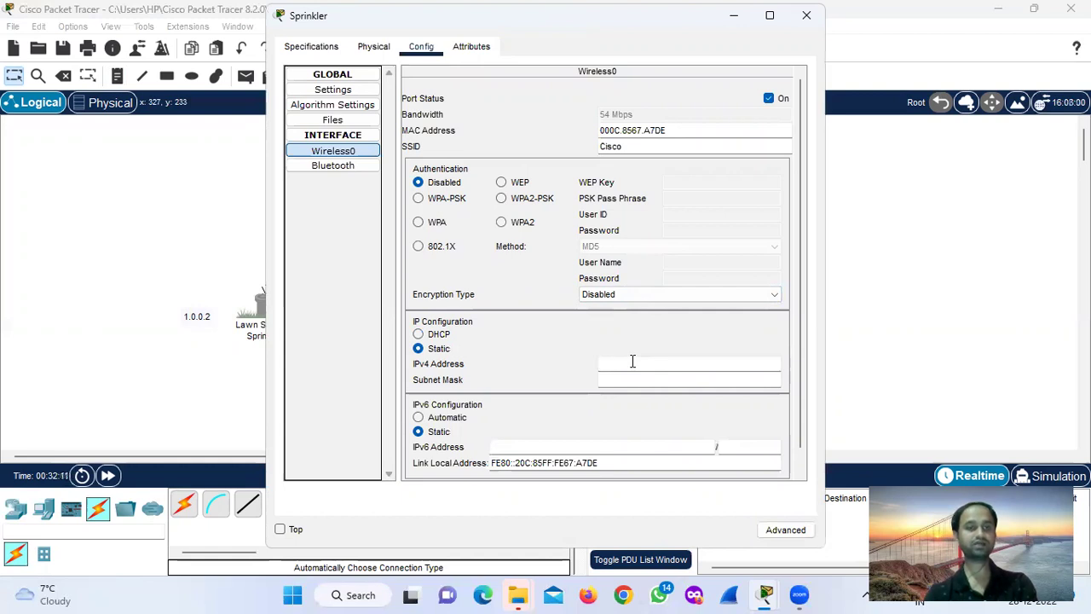
type("1.0.0.2")
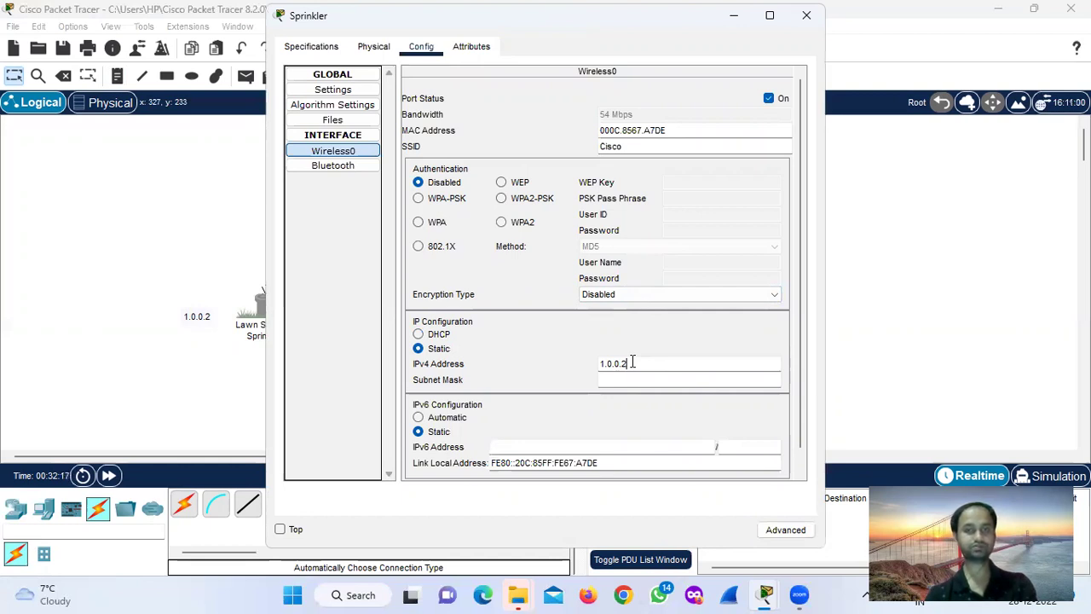
left_click(625, 380)
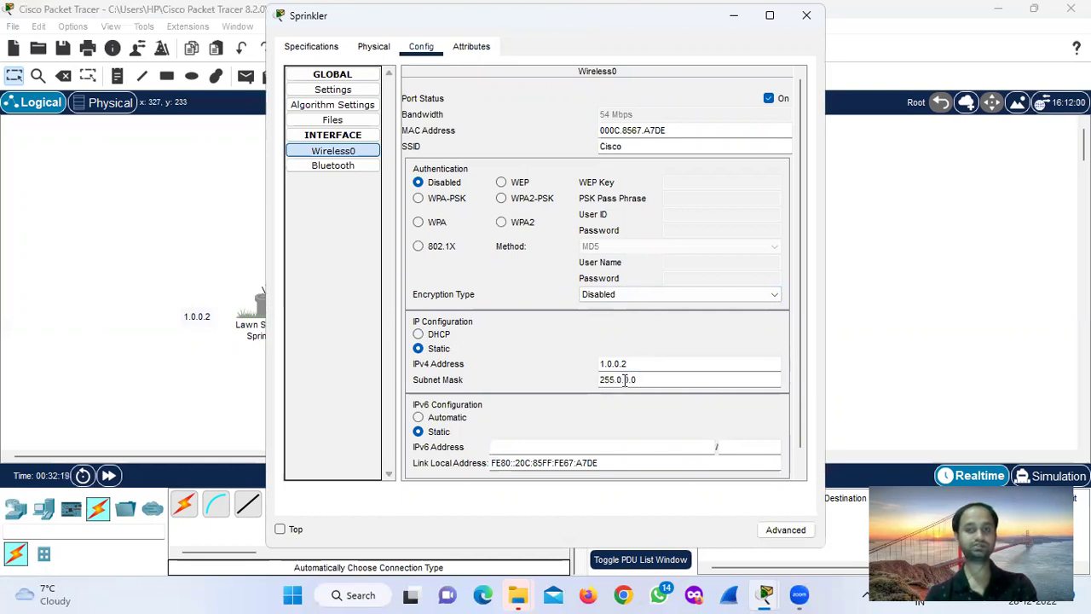
left_click(773, 15)
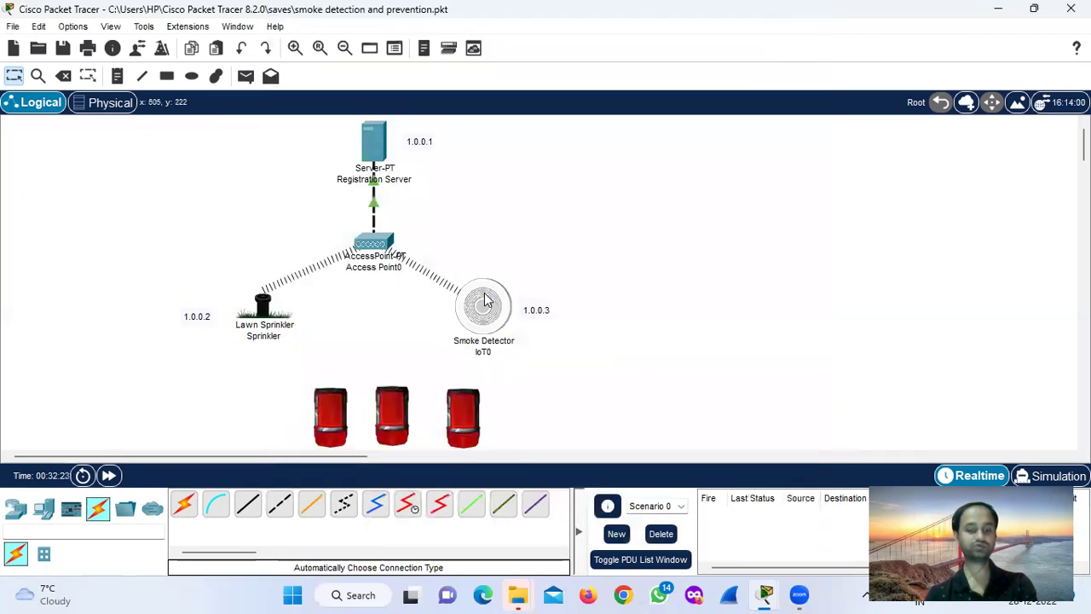
Give the Smoke Detector's Wireless0 static IPv4 1.0.0.3, mask 255.0.0.0.
left_click(484, 300)
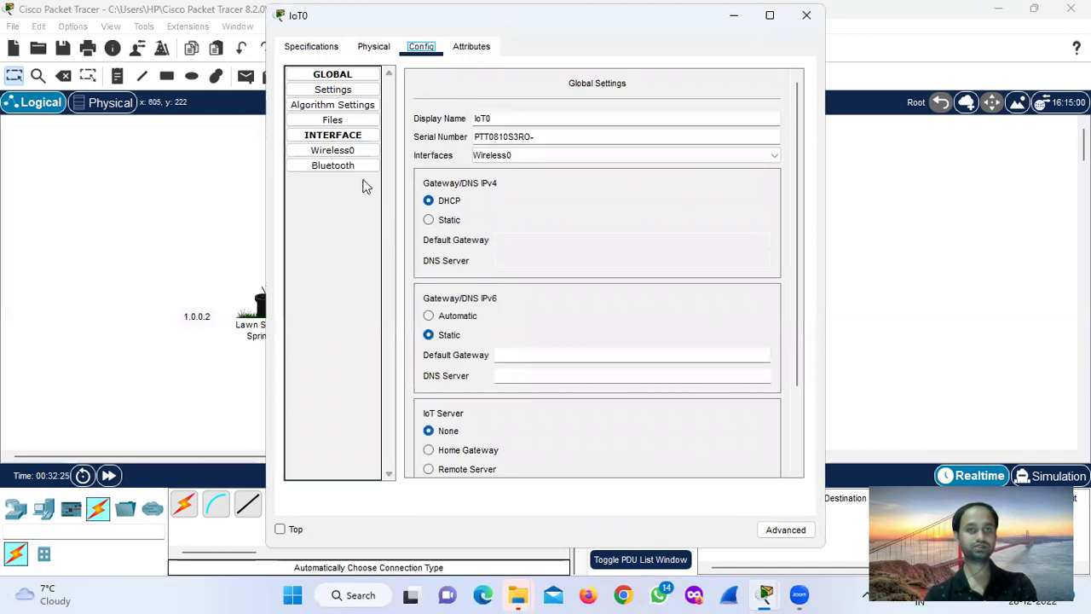
left_click(345, 150)
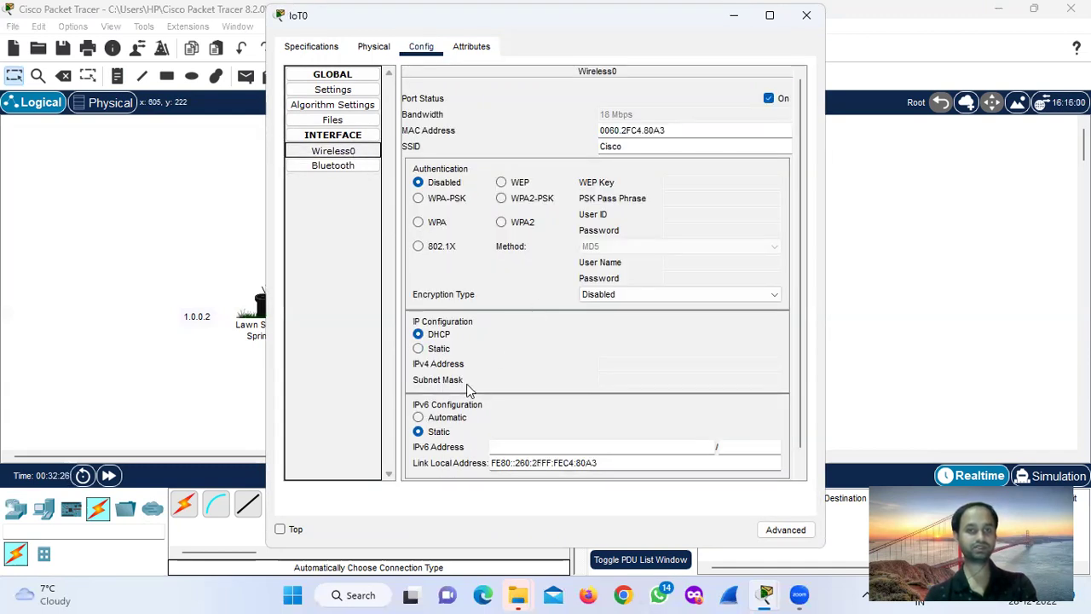
left_click(418, 348)
left_click(618, 364)
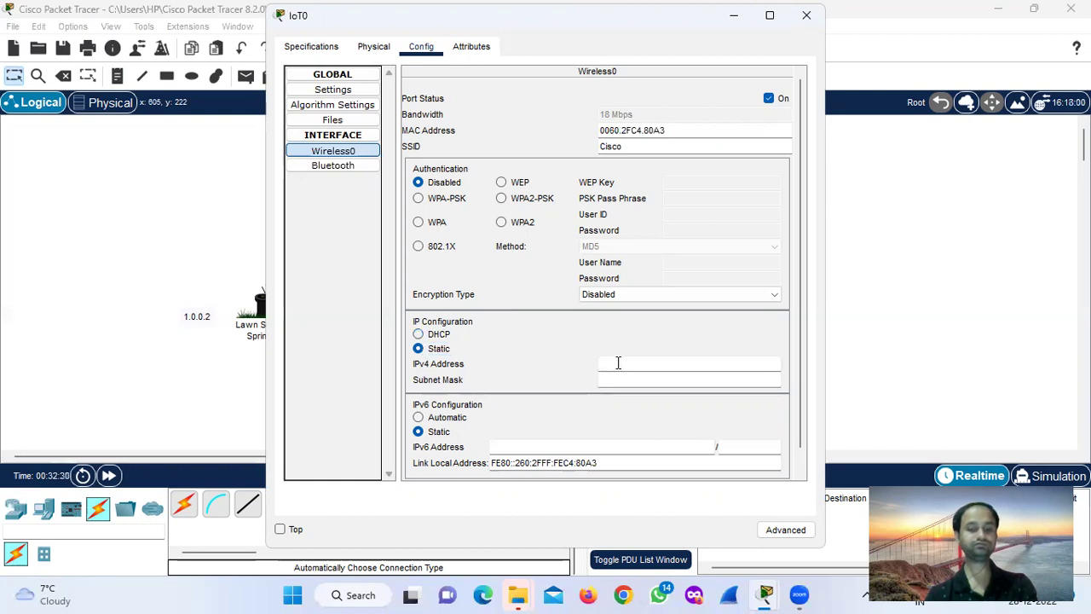
type("1")
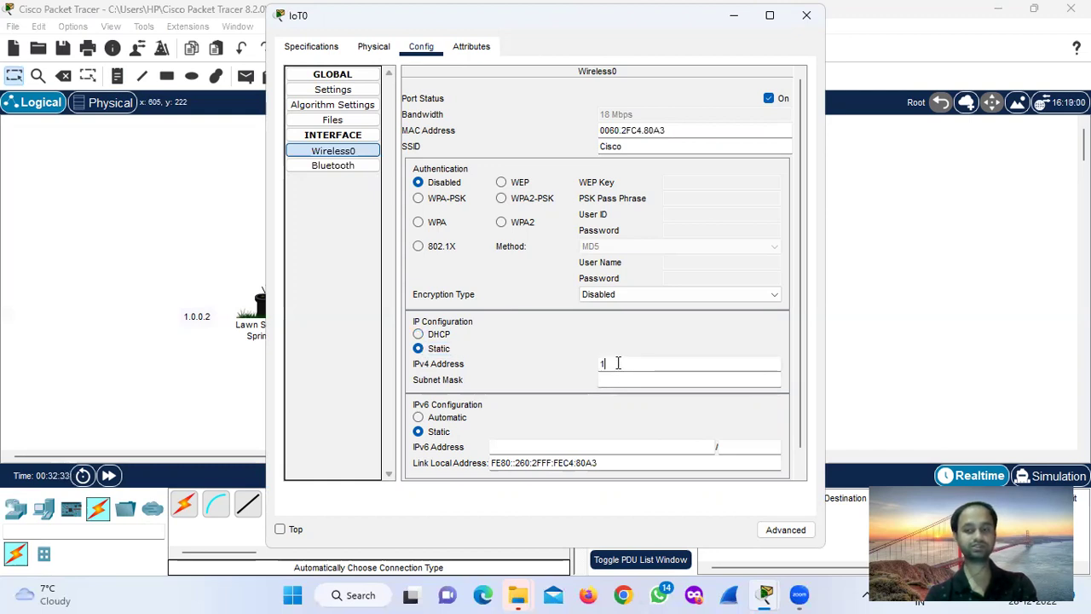
type(".0.0.3")
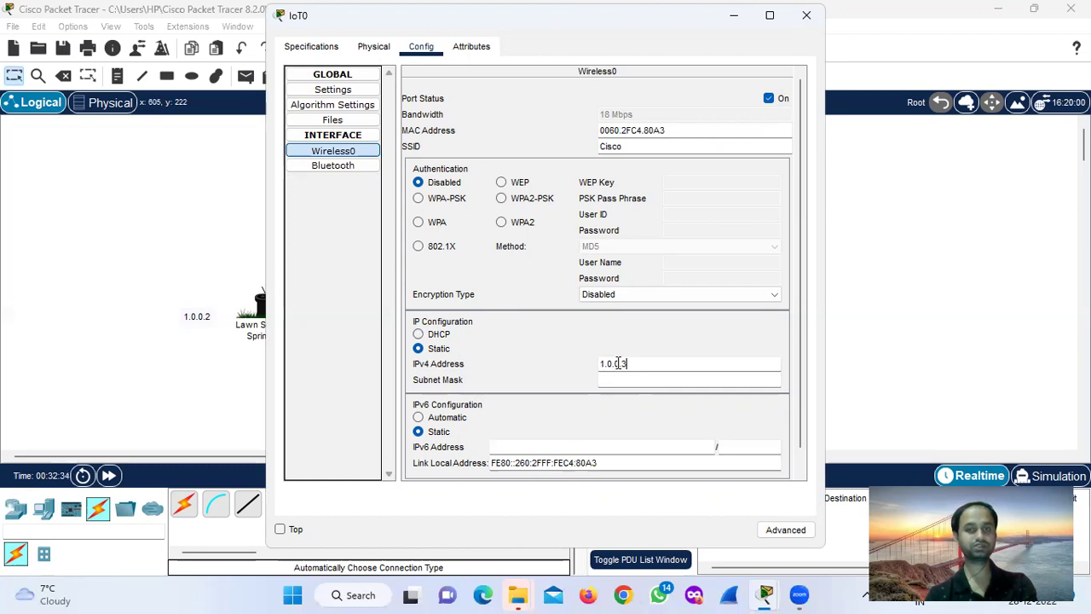
left_click(618, 380)
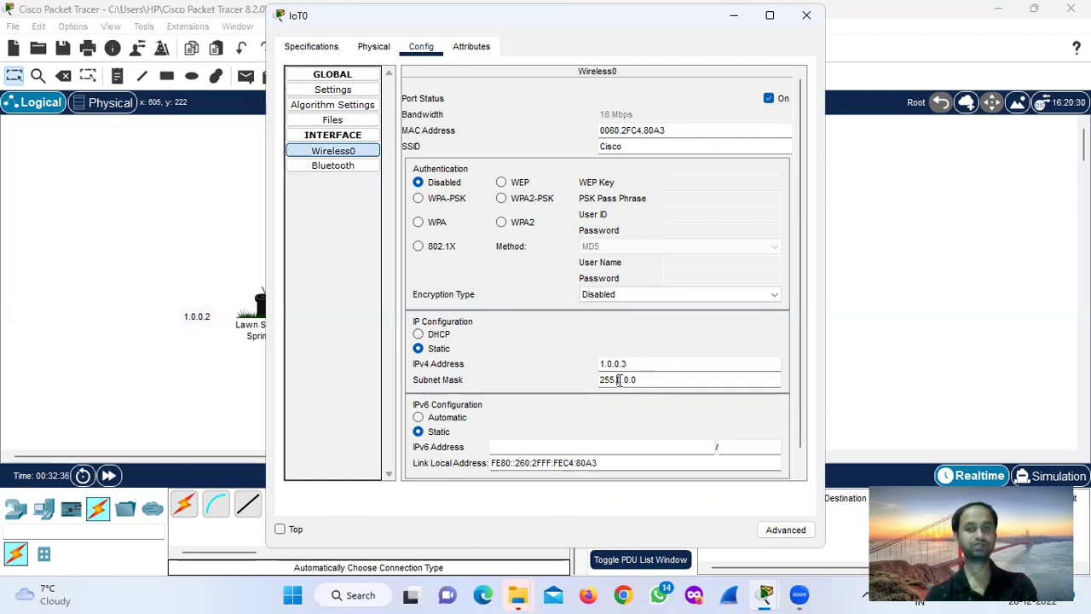
left_click(807, 16)
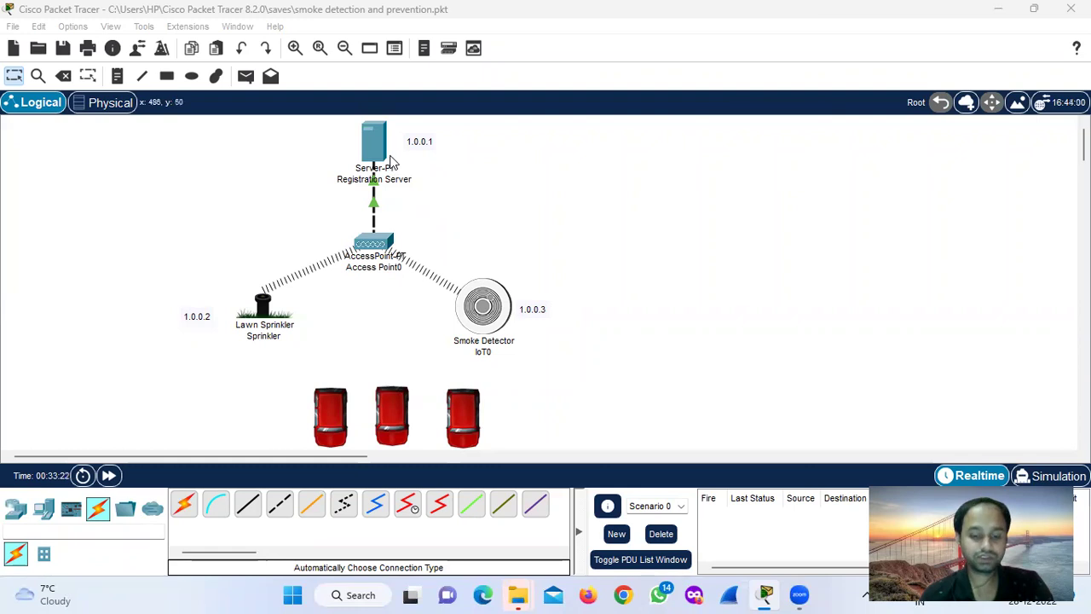
Switch the Registration Server's IoT service On.
left_click(366, 141)
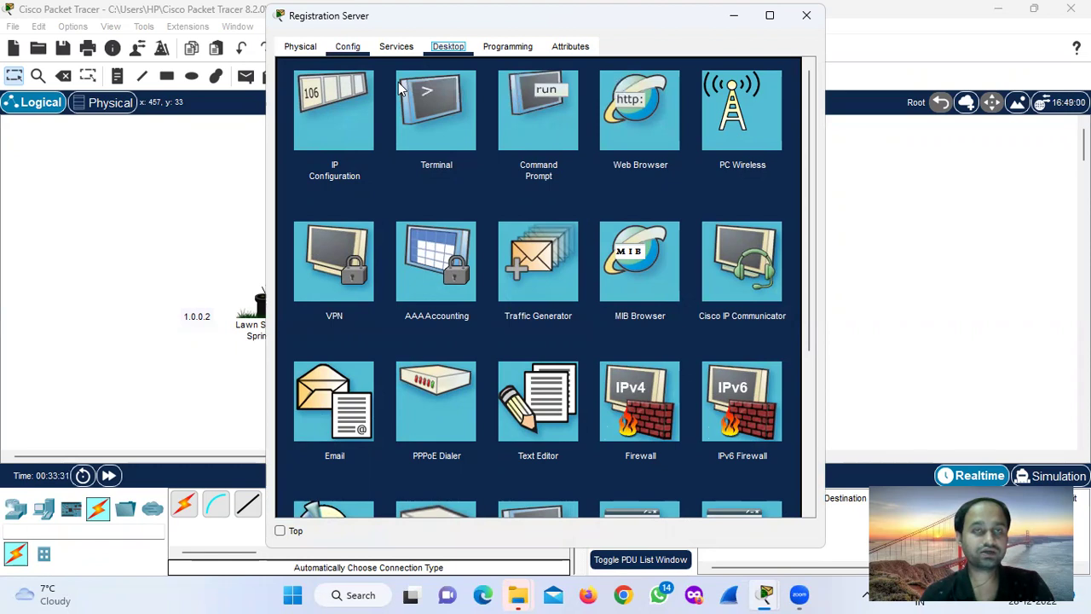
key("ctrl+shift+Tab")
key("ctrl+shift+Tab")
key("ctrl+Tab")
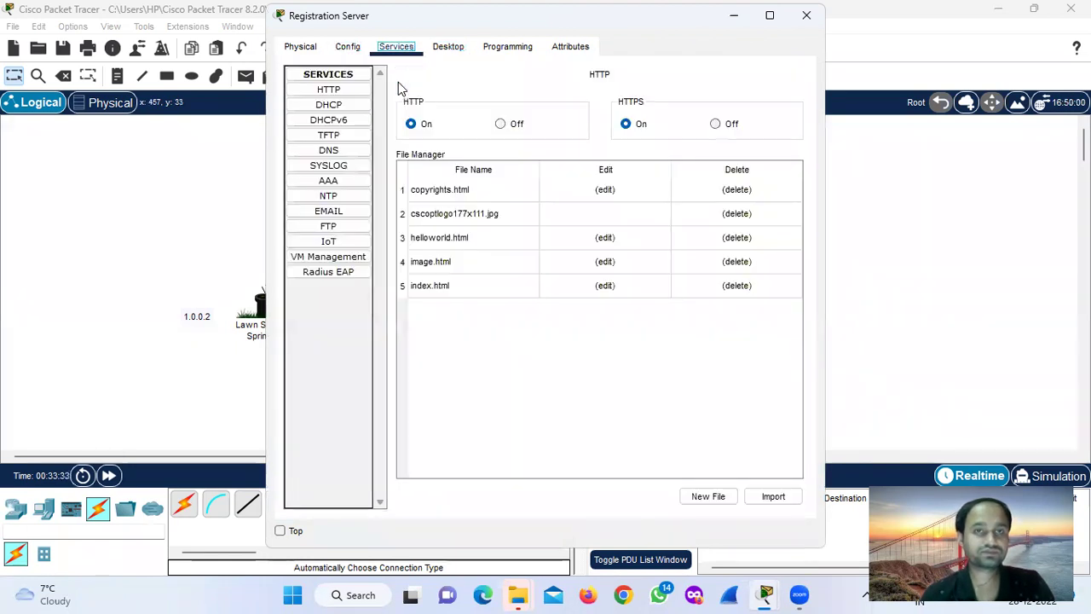
left_click(334, 242)
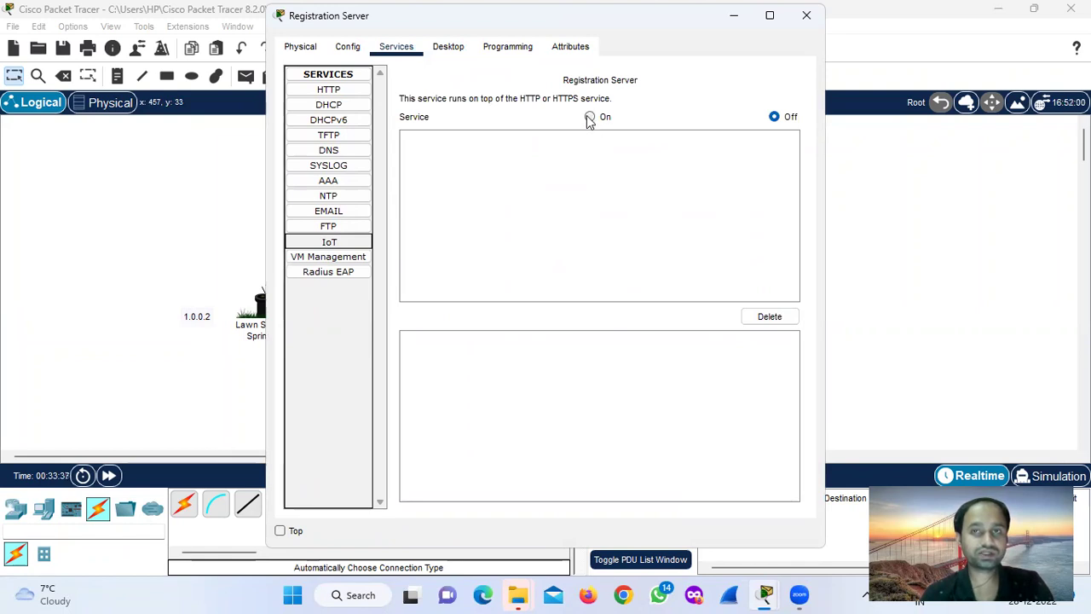
left_click(588, 118)
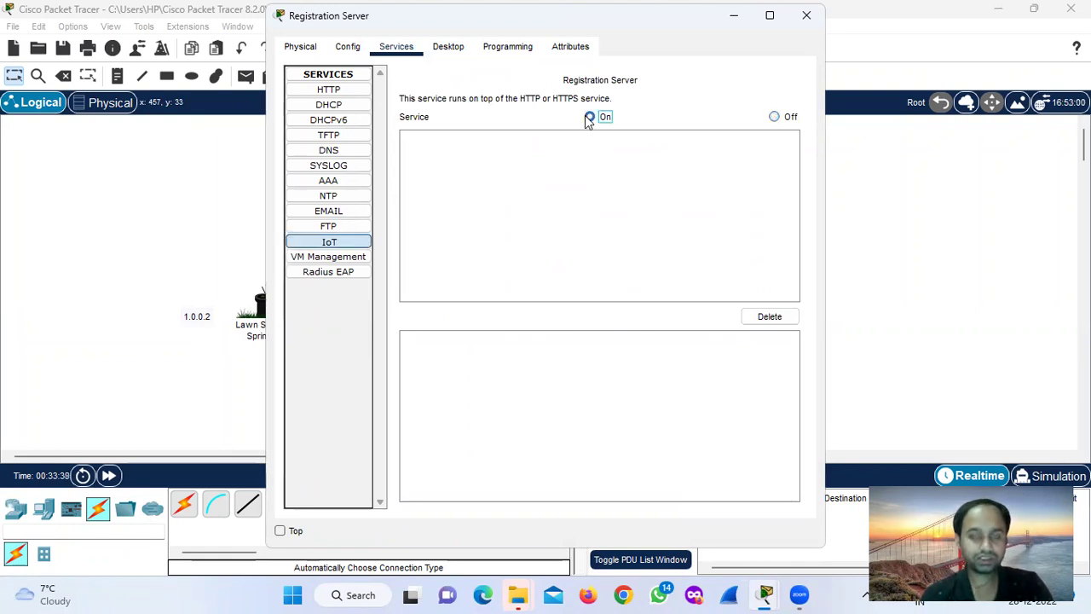
left_click(578, 154)
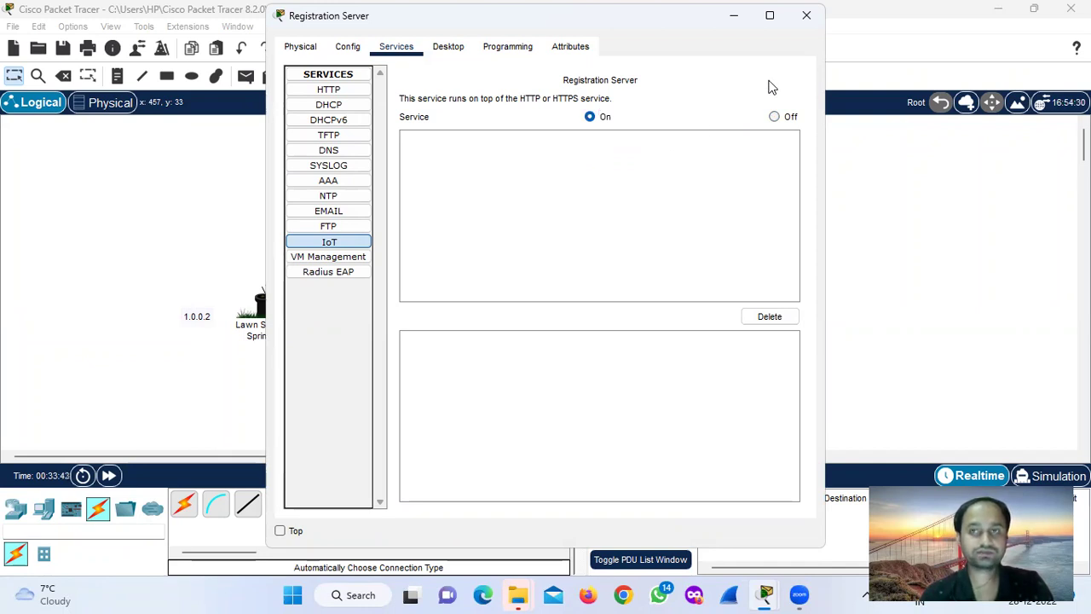
left_click(806, 16)
left_click(384, 135)
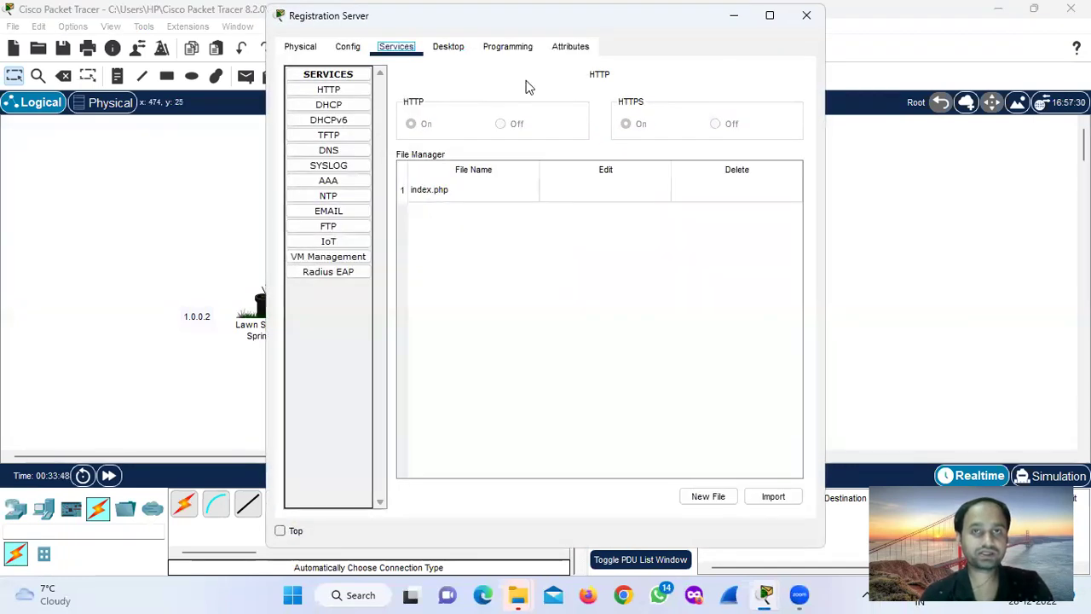
left_click(449, 46)
left_click(625, 110)
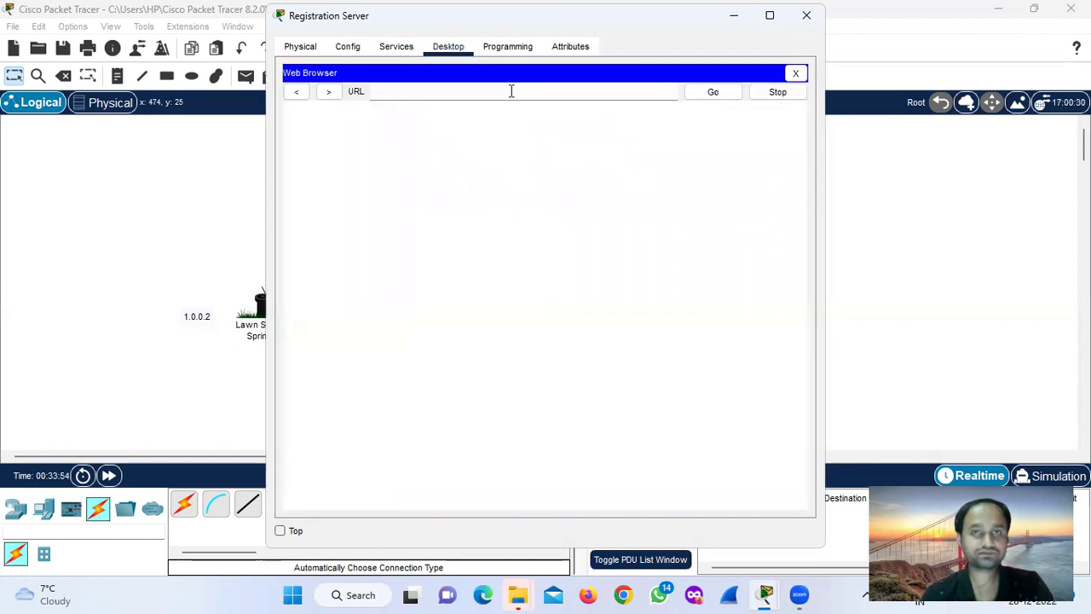
Browse to the IoT server login page at 1.0.0.1.
left_click(512, 92)
type("1.")
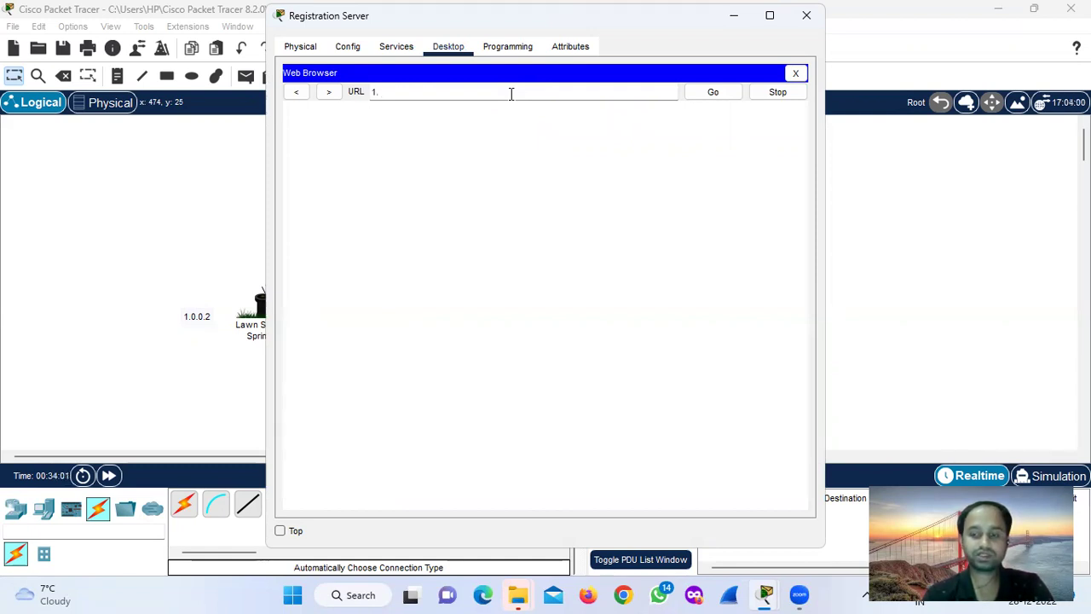
type(".0.0.1")
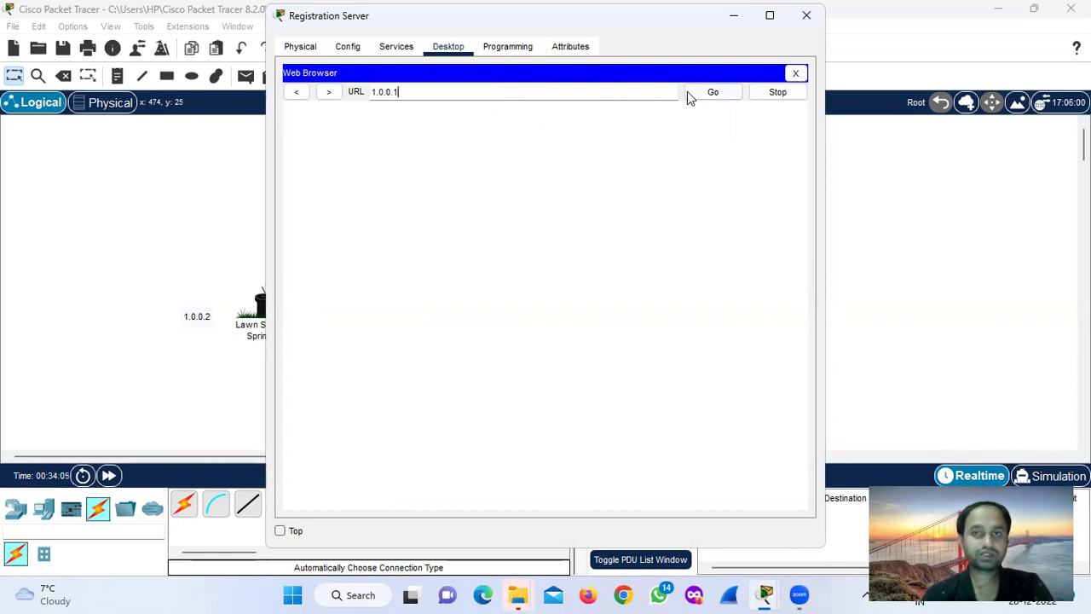
left_click(712, 93)
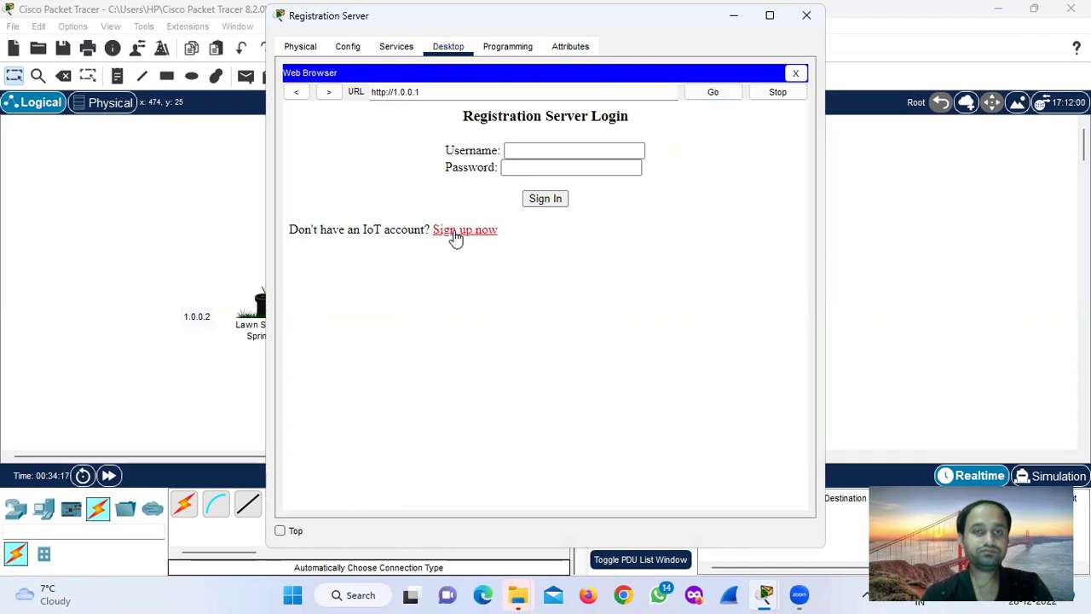
On the sign-up page, enter the new account's username and password.
left_click(456, 237)
left_click(564, 150)
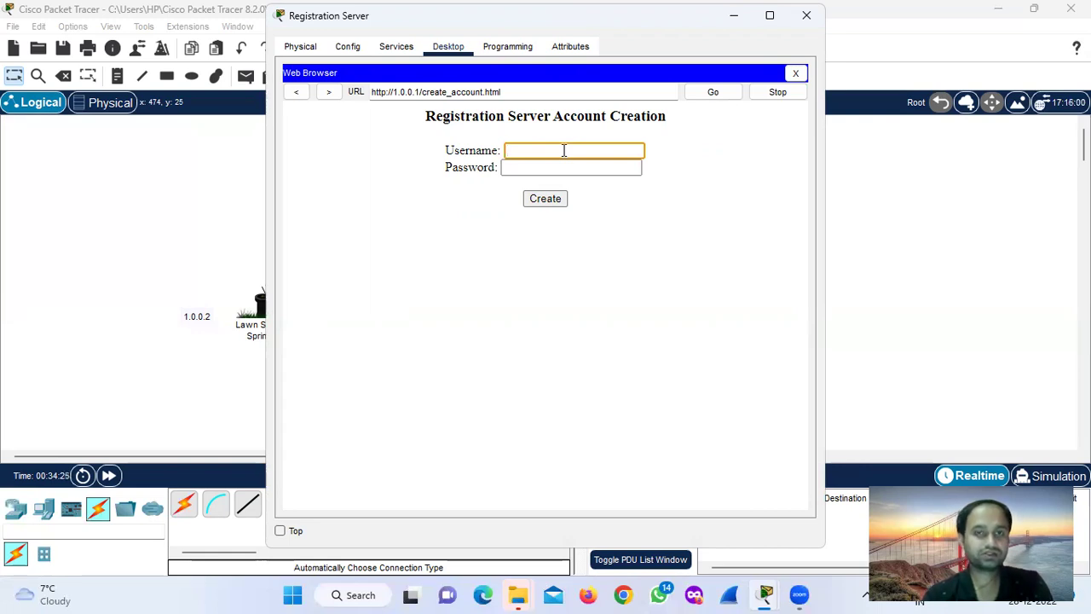
type("Man")
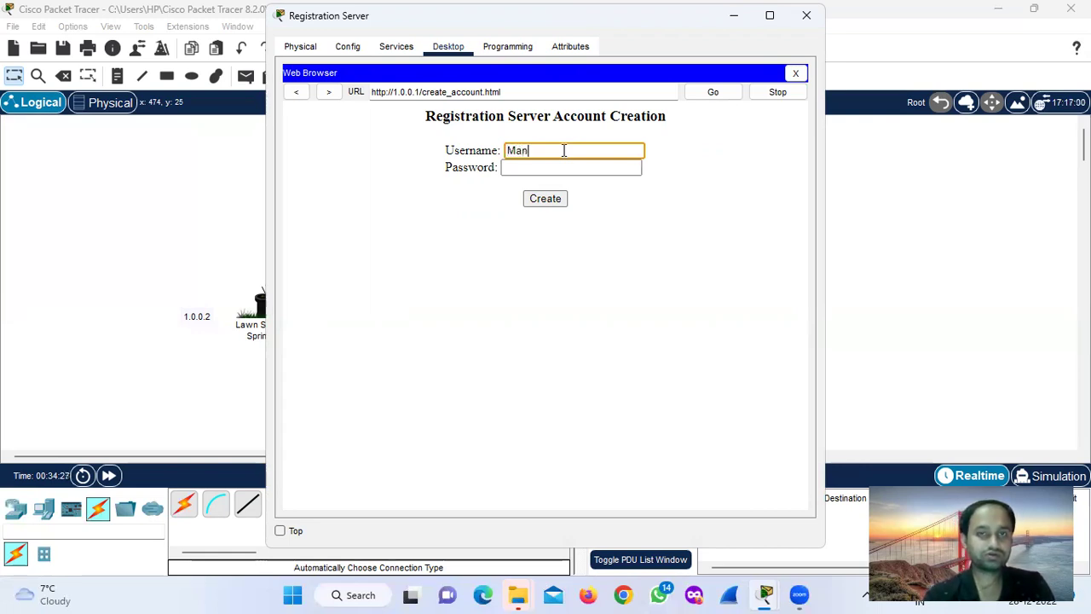
key("BackSpace")
key("BackSpace")
key("BackSpace")
type("m")
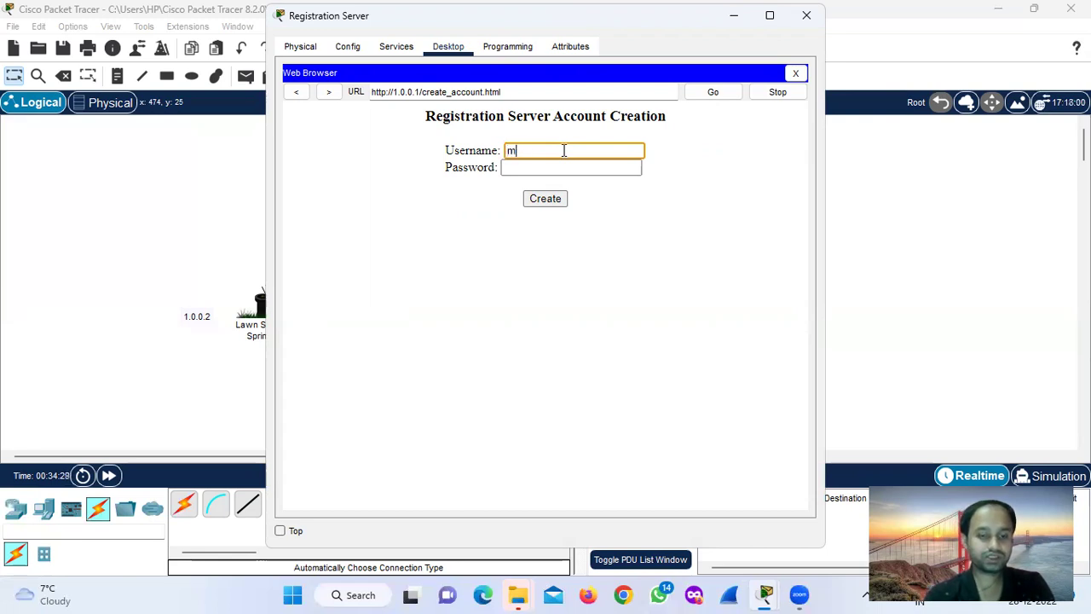
type("anoranjan")
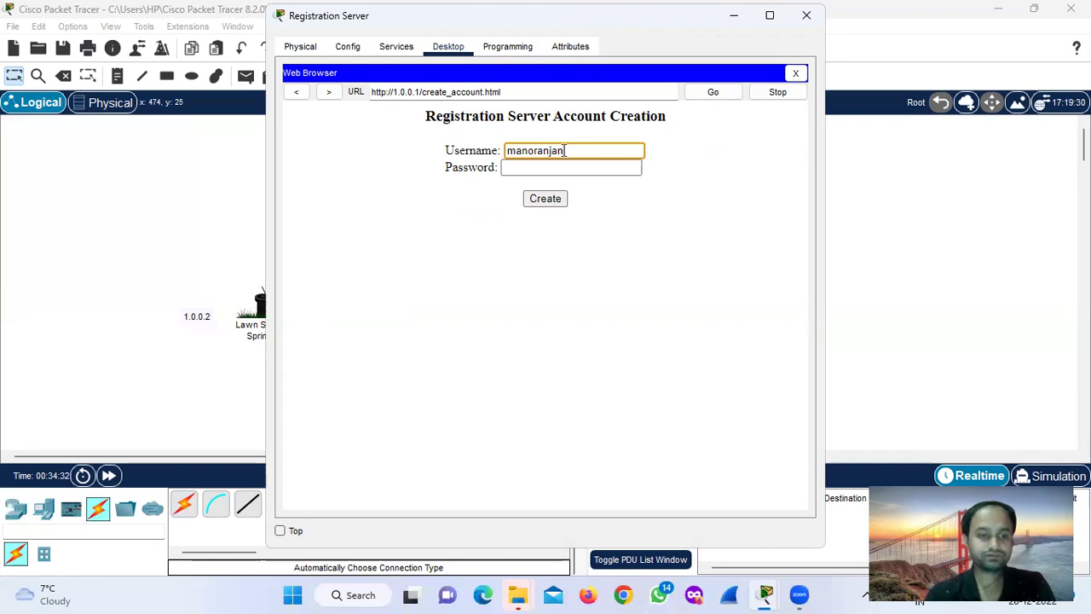
key("Tab")
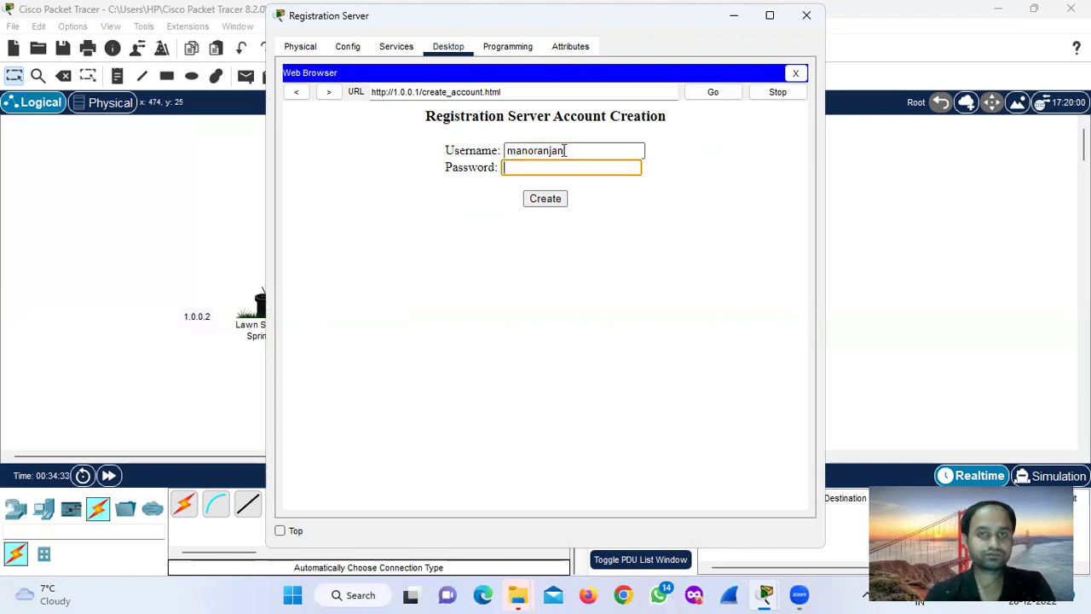
type("12345")
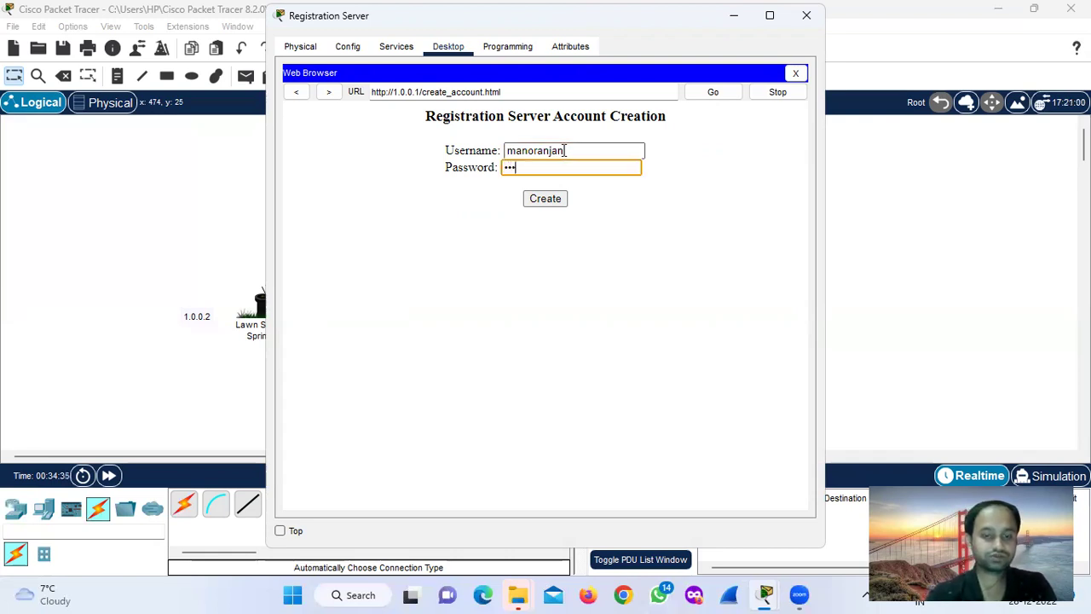
type("67890")
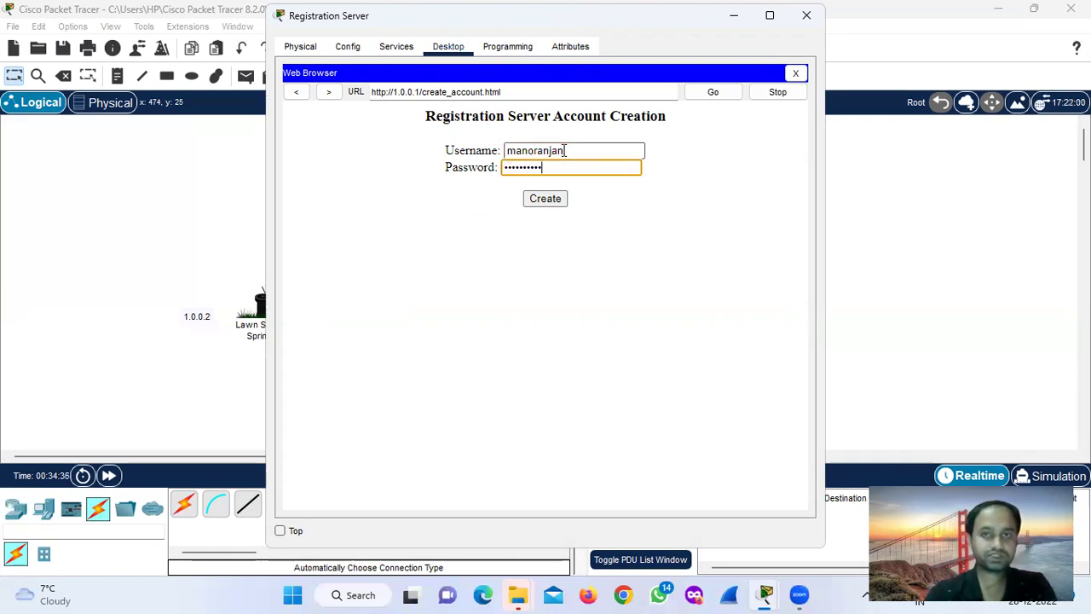
Create the IoT account, log out, sign back in with its credentials, and close the server.
left_click(547, 201)
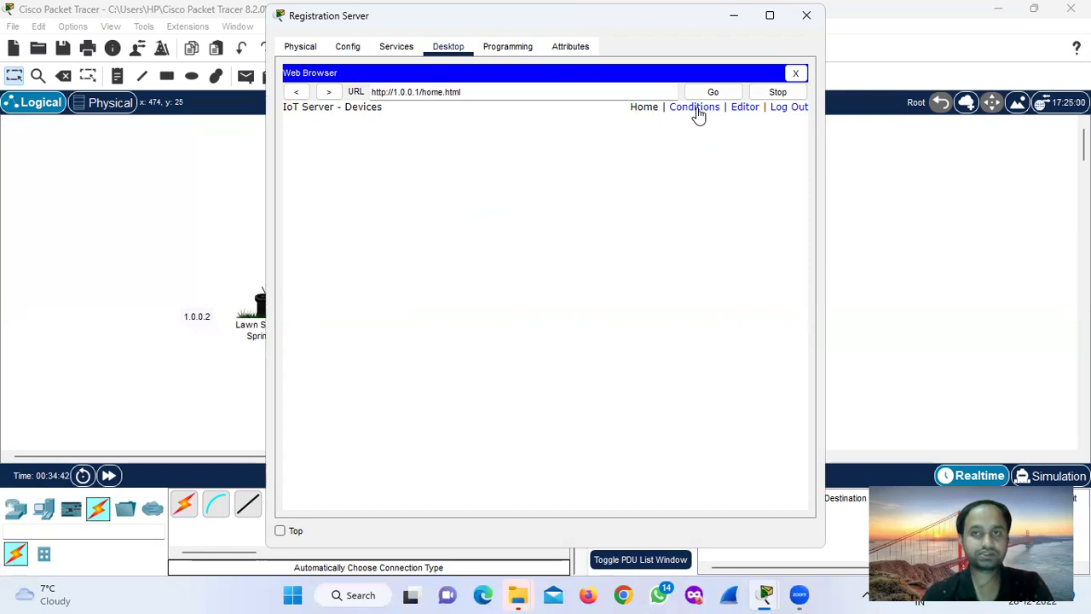
left_click(793, 110)
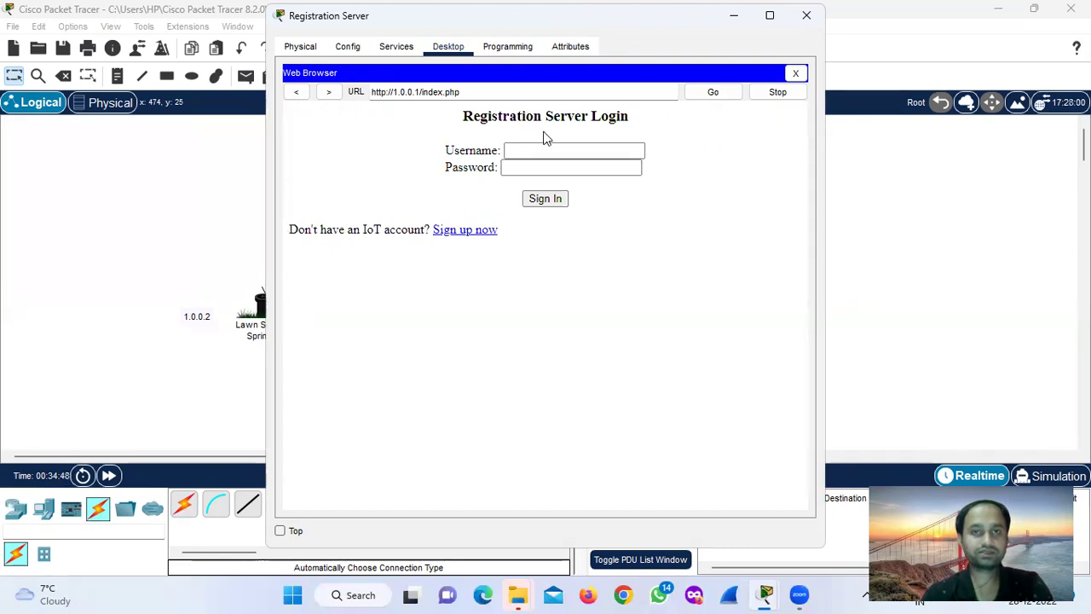
left_click(567, 149)
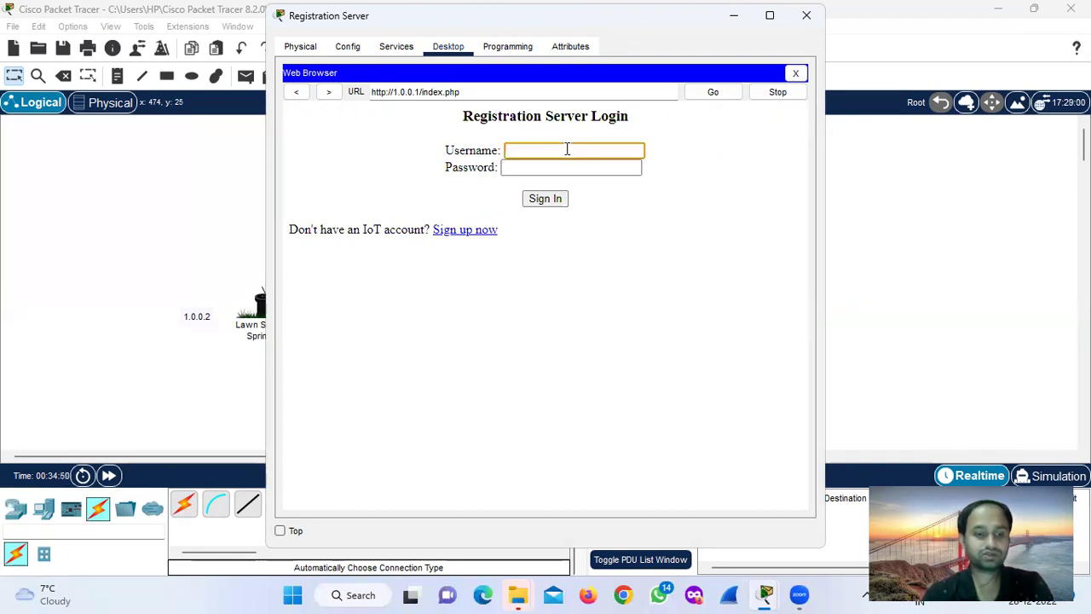
type("manoranjan")
key("Tab")
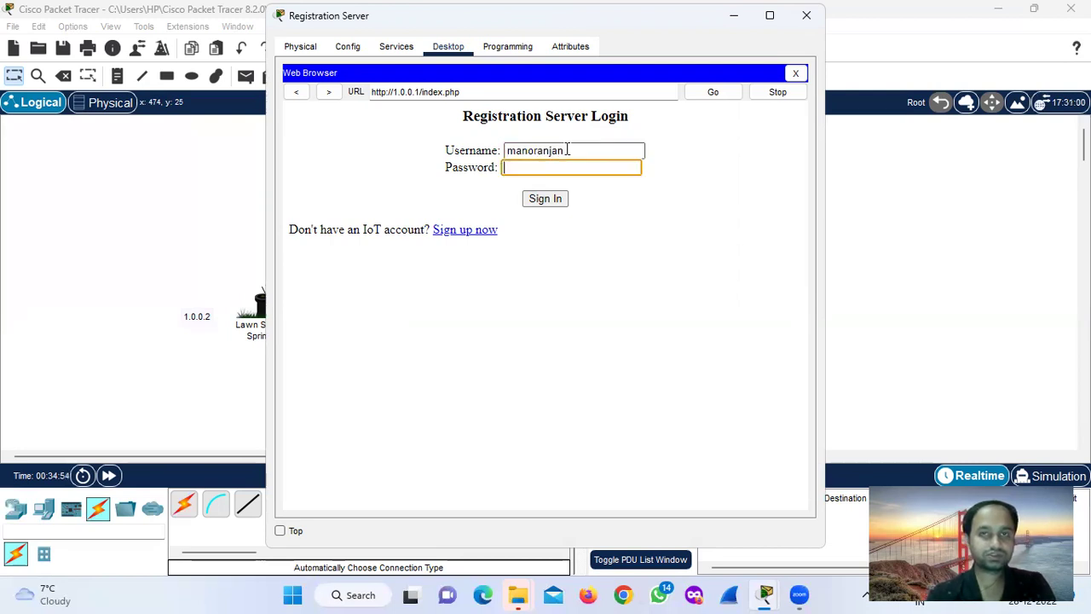
type("1234567890")
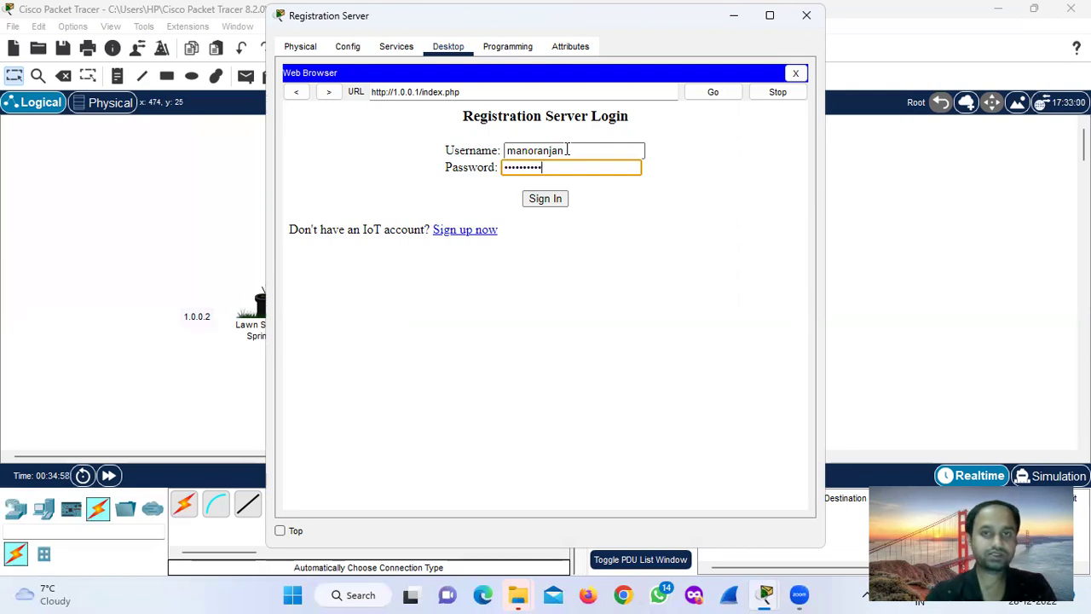
left_click(548, 199)
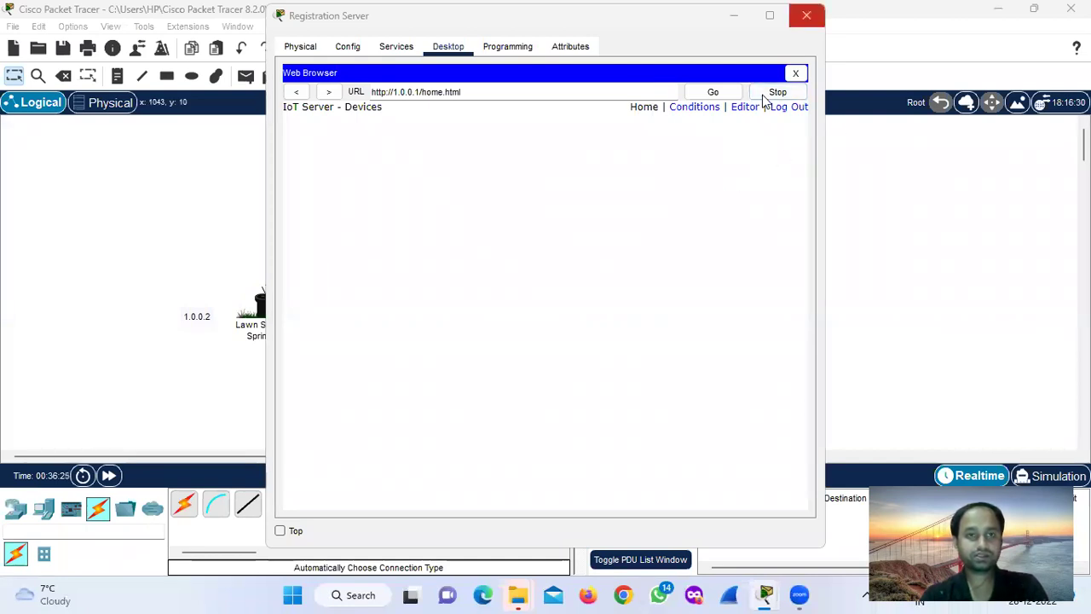
key("alt+F4")
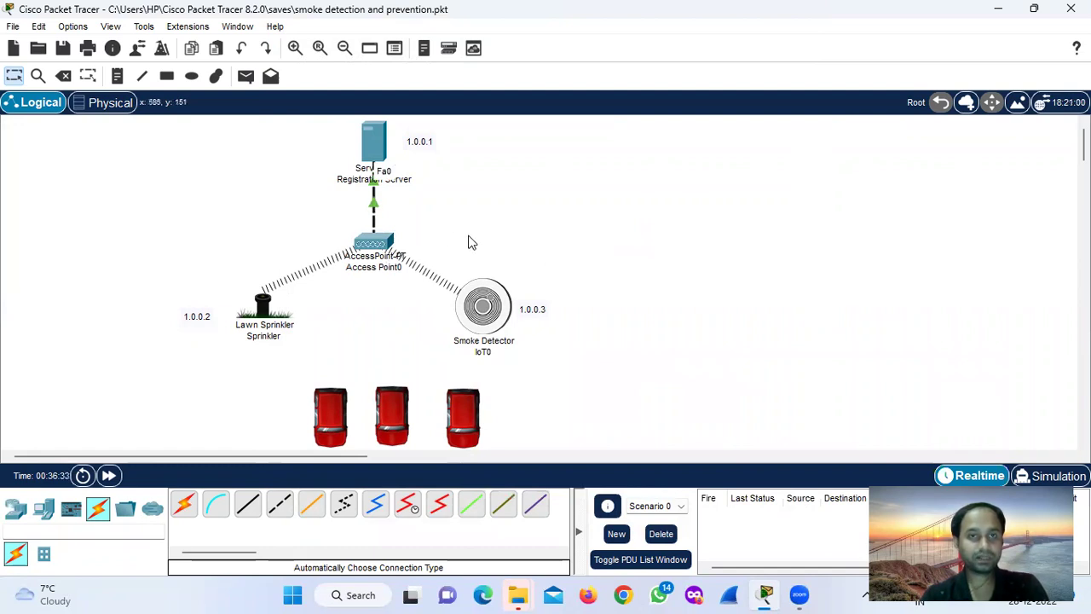
Set the Sprinkler's IoT Server to Remote Server at address 1.0.0.1.
left_click(261, 300)
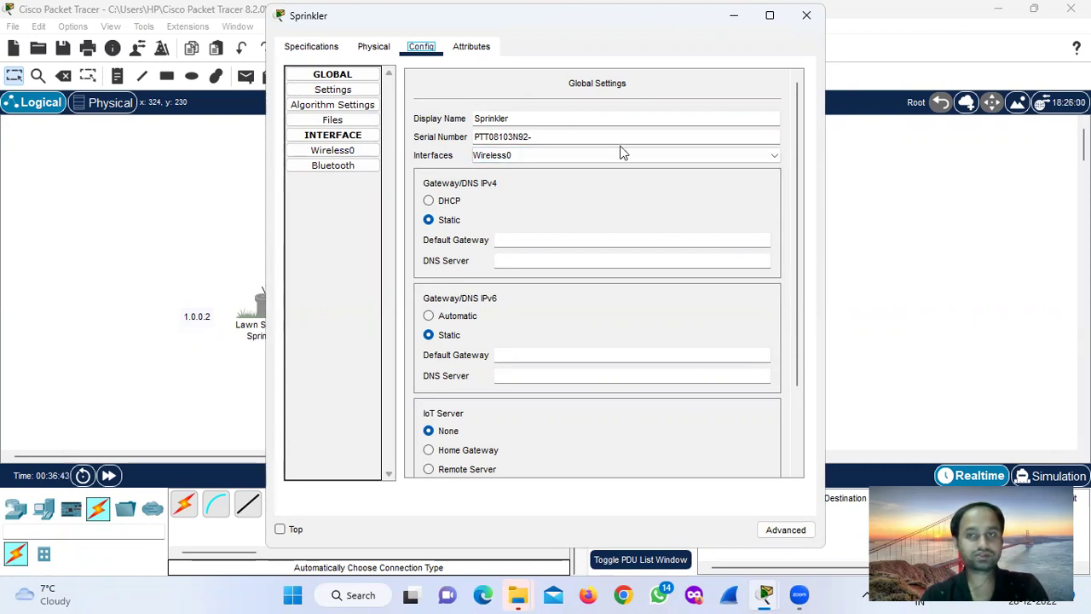
left_click_drag(798, 224, 790, 304)
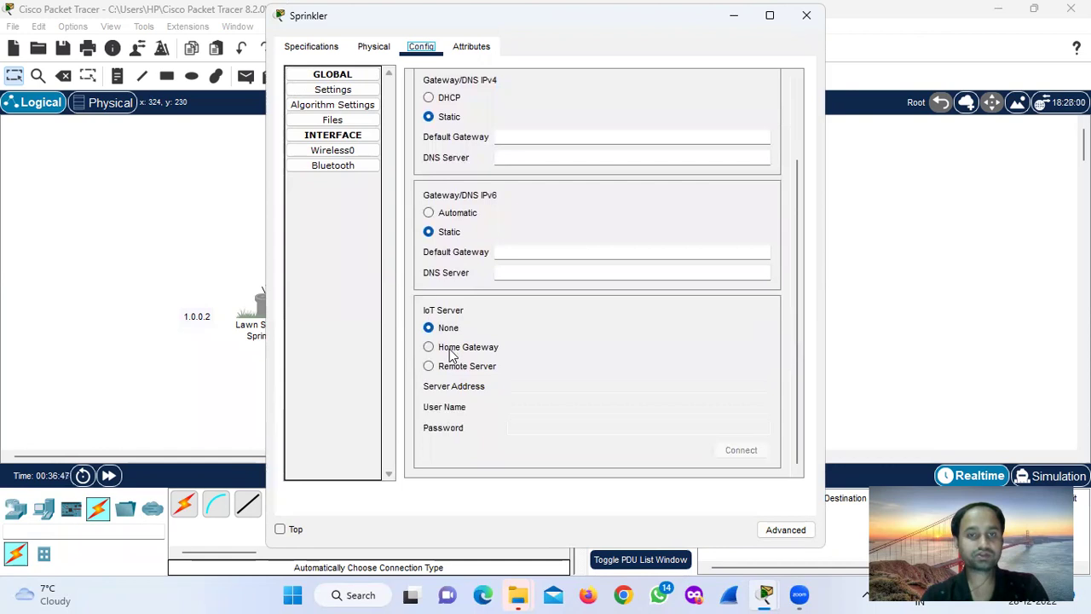
left_click(429, 368)
left_click(538, 388)
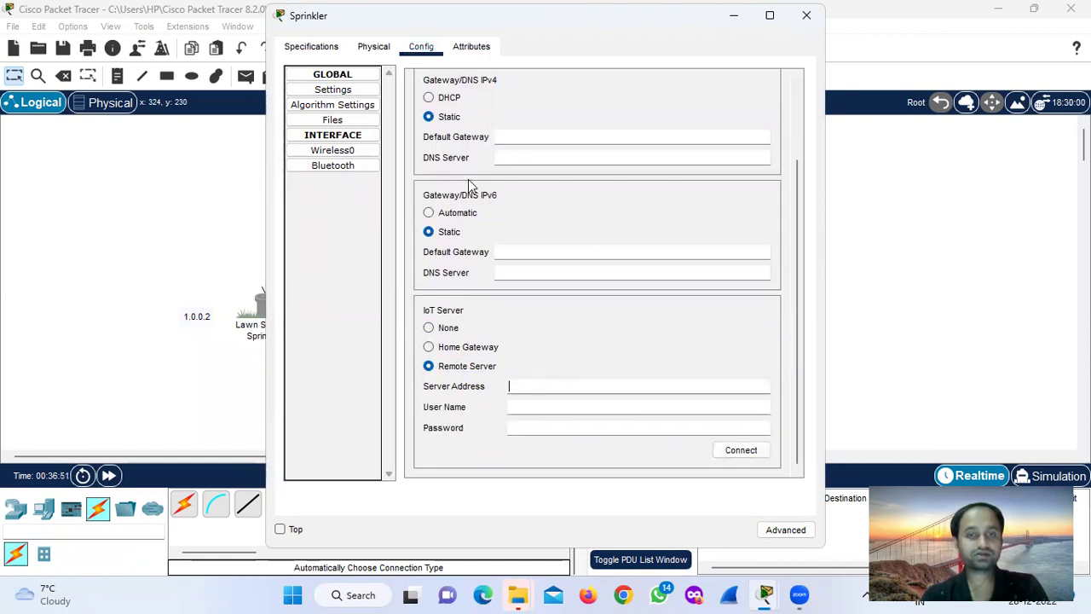
left_click_drag(389, 3, 398, 6)
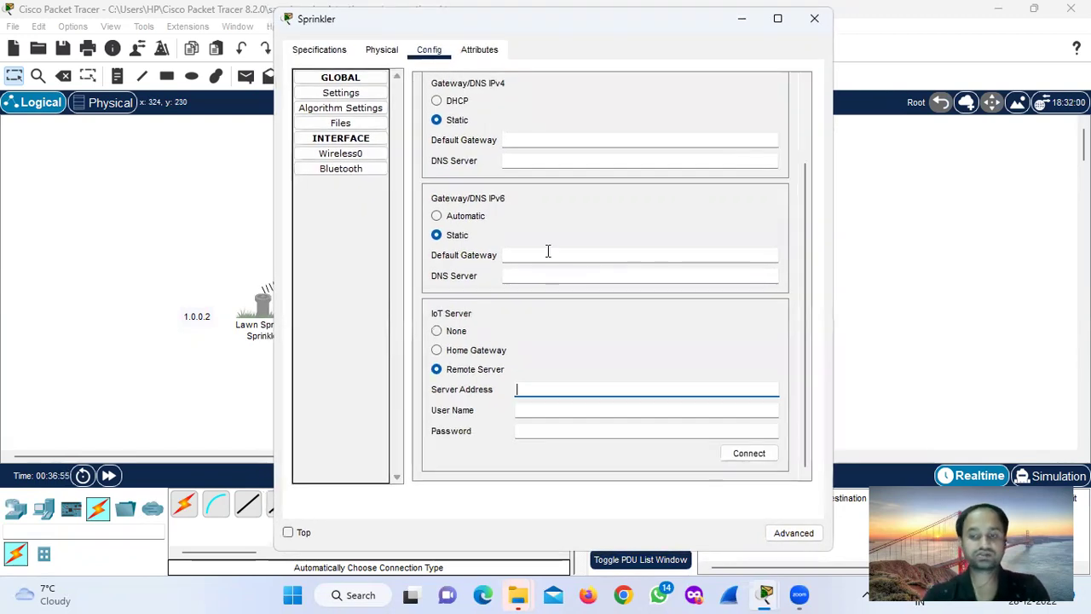
type("1")
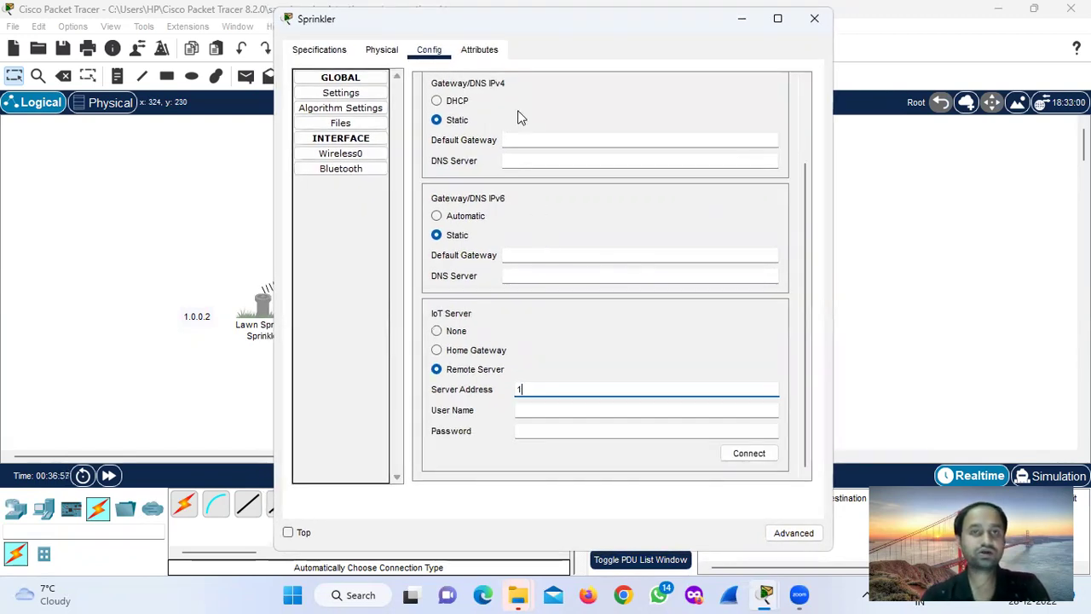
left_click_drag(505, 24, 740, 129)
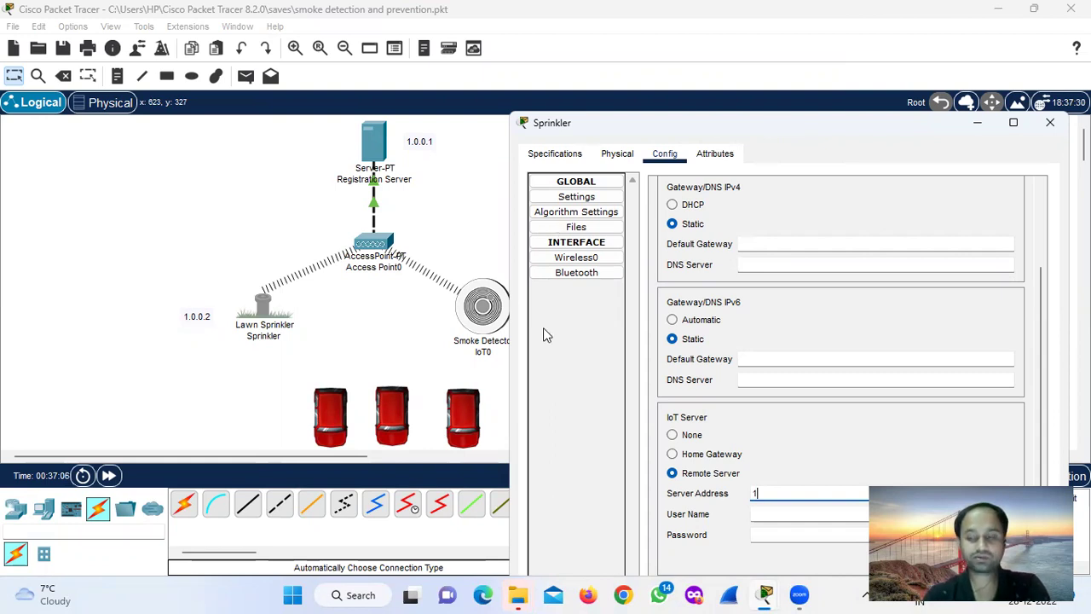
type(".0.0.1")
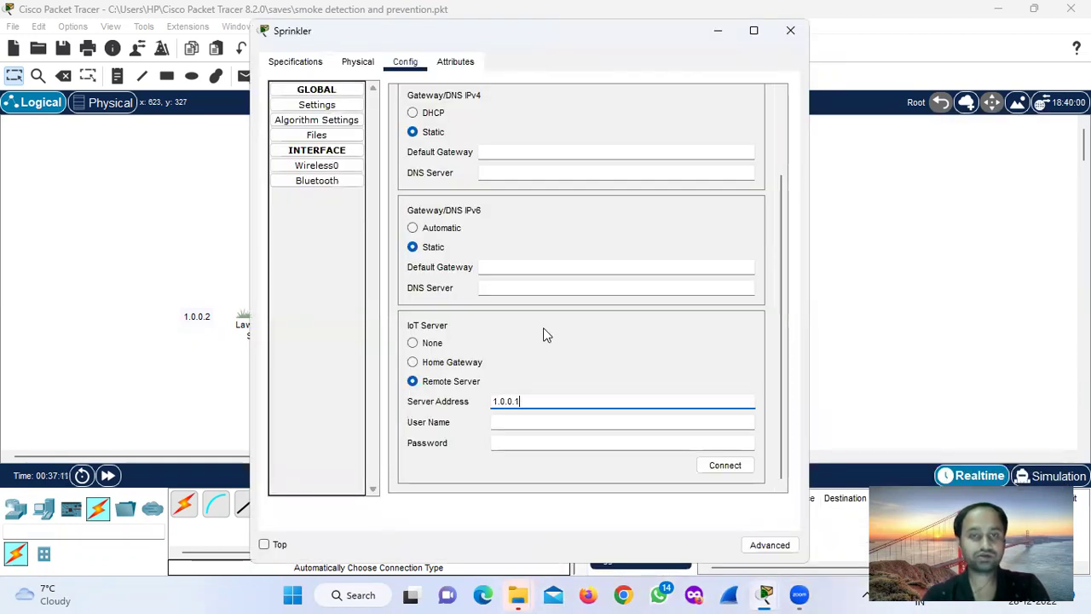
Enter the account username and password and connect the Sprinkler to the server.
left_click(515, 419)
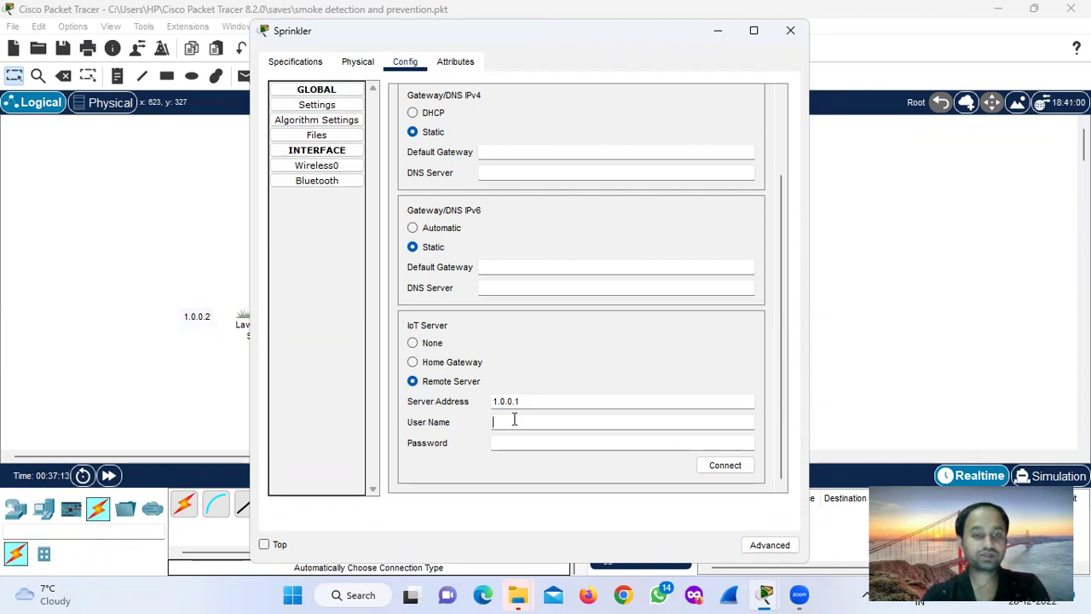
type("manda")
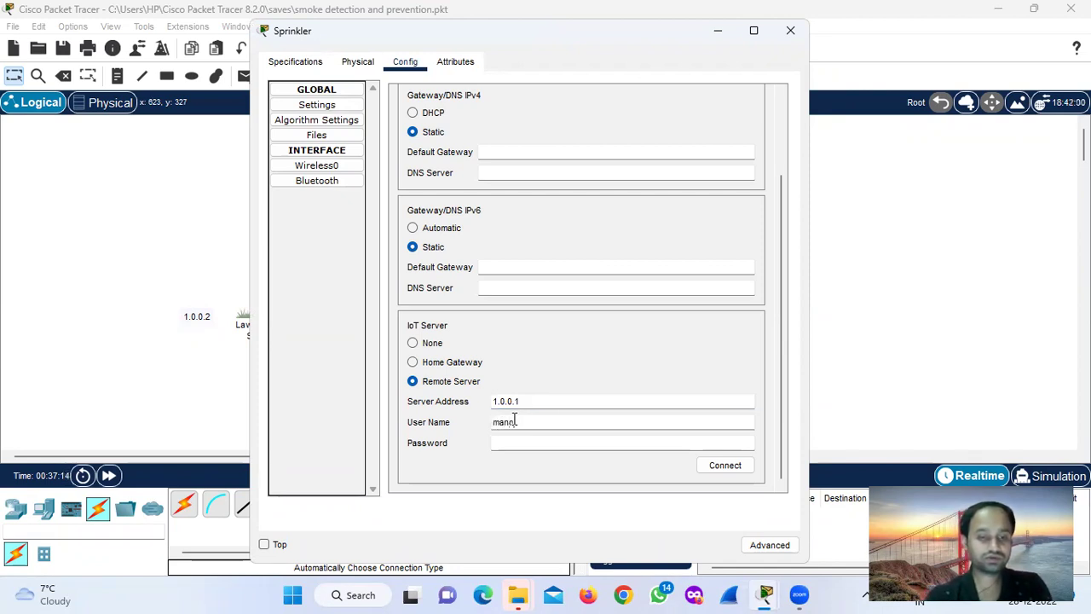
type("njan")
key("Tab")
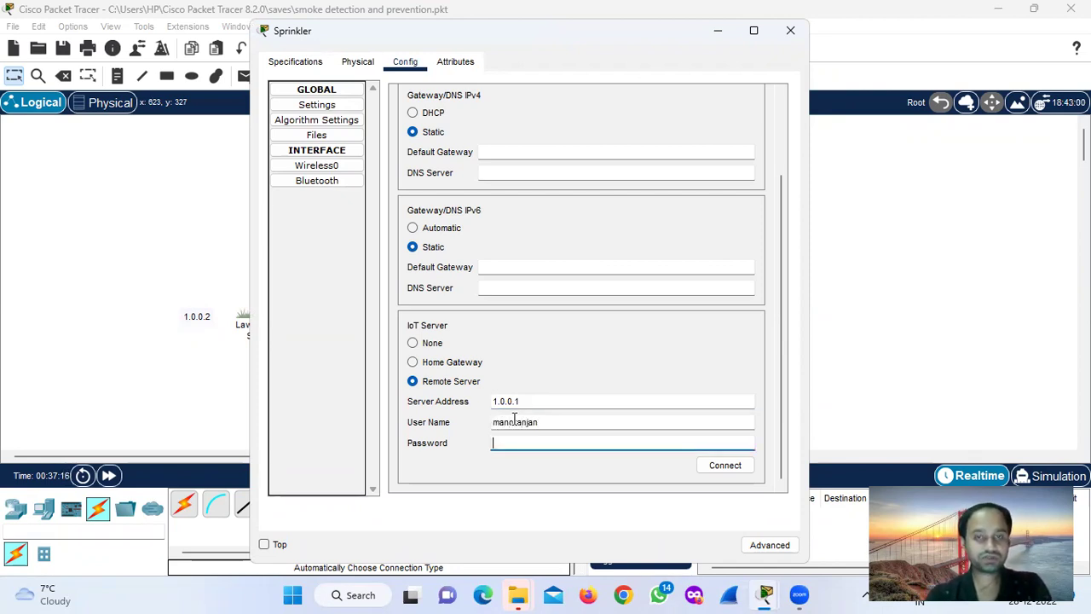
type("manoranjan")
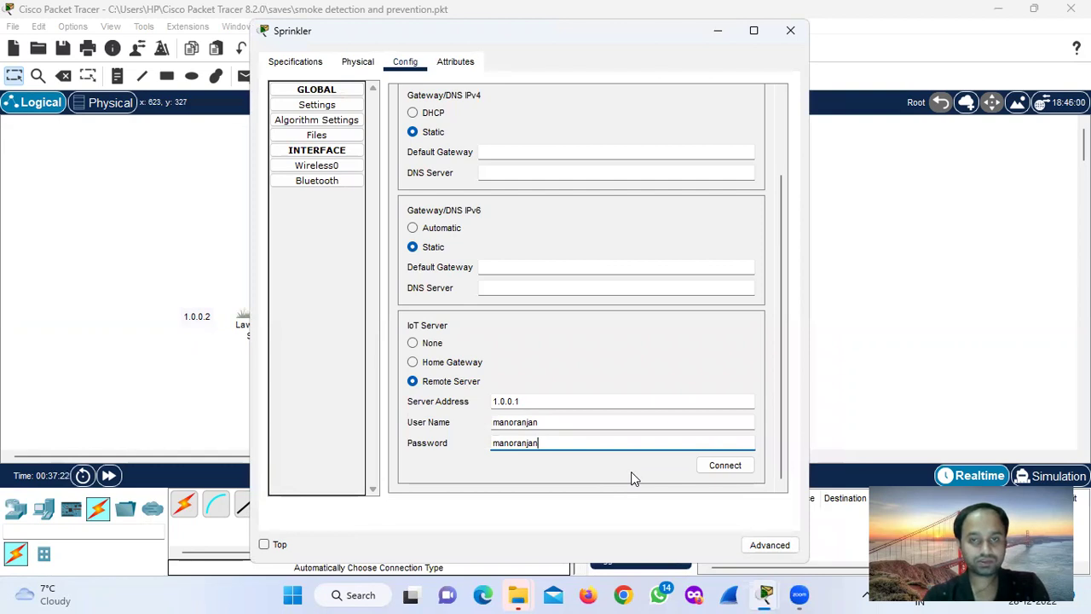
left_click(708, 471)
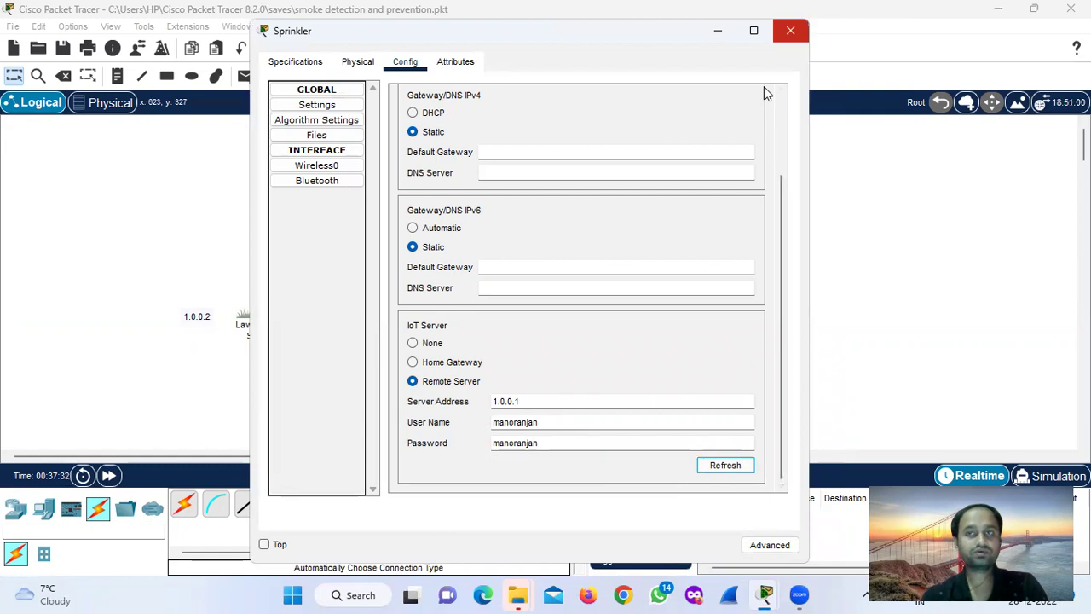
left_click(790, 31)
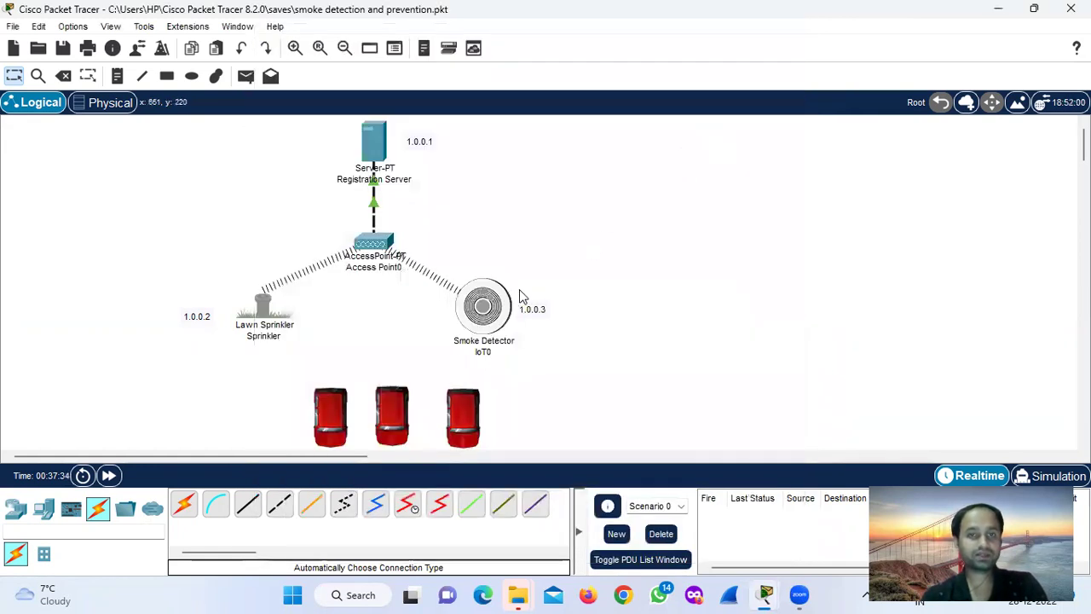
In the IoT0 smoke detector's settings, choose Remote Server at address 1.0.0.1.
left_click(482, 309)
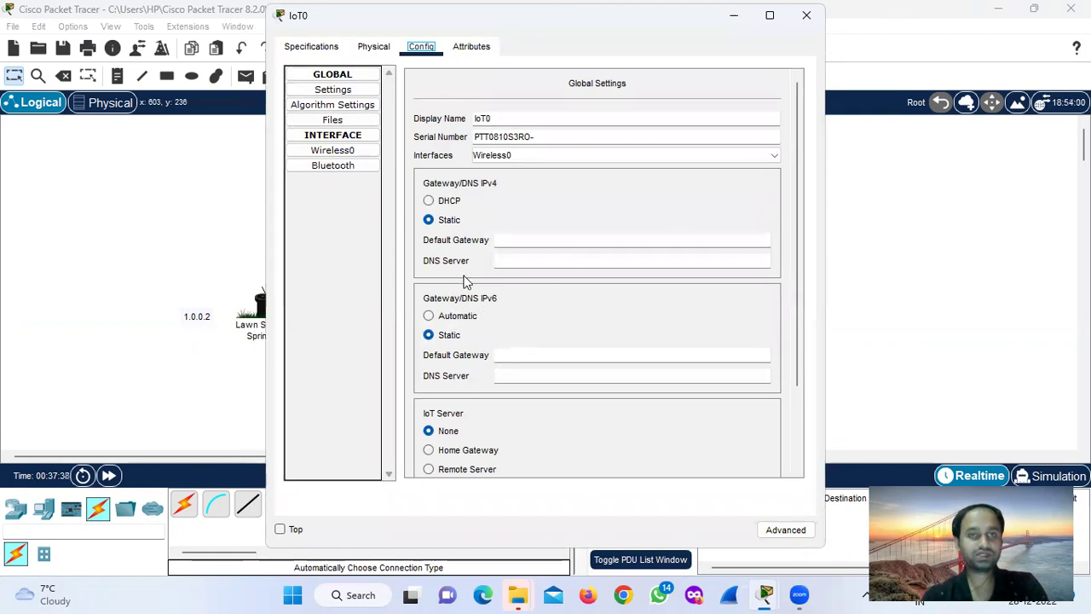
left_click_drag(793, 312, 788, 399)
left_click(429, 366)
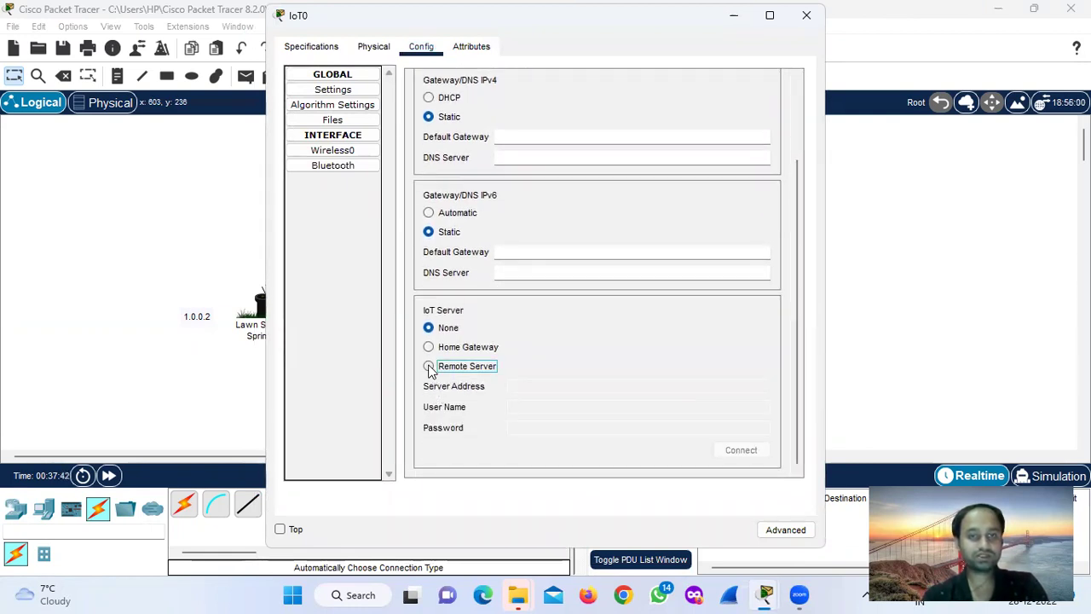
left_click(552, 386)
type("1.0.0.1")
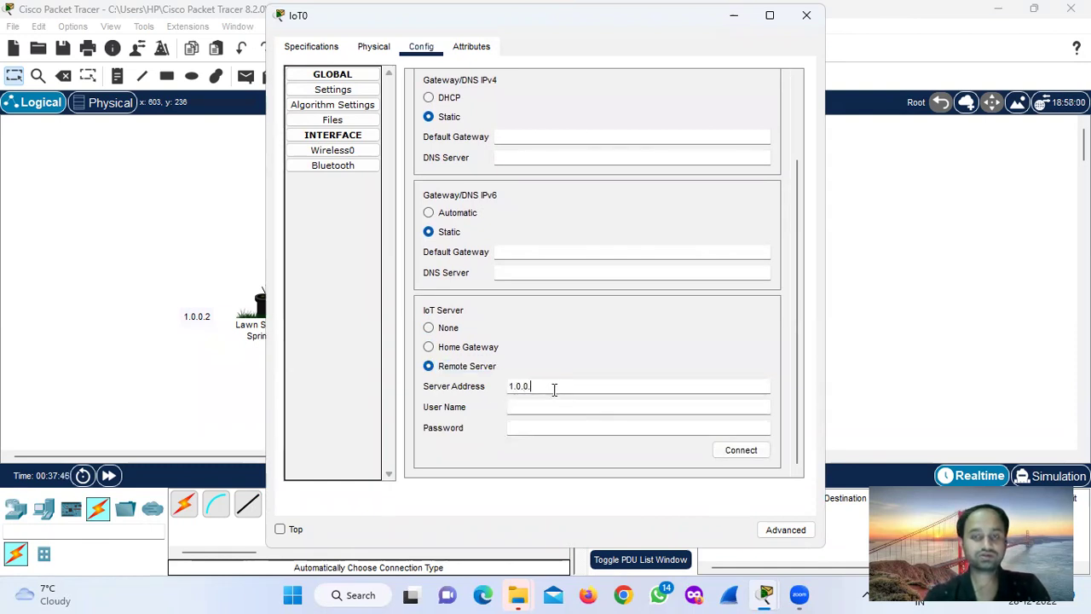
Enter the server account user name and password, connect, and close the detector's settings.
left_click(537, 407)
type("manoranjan")
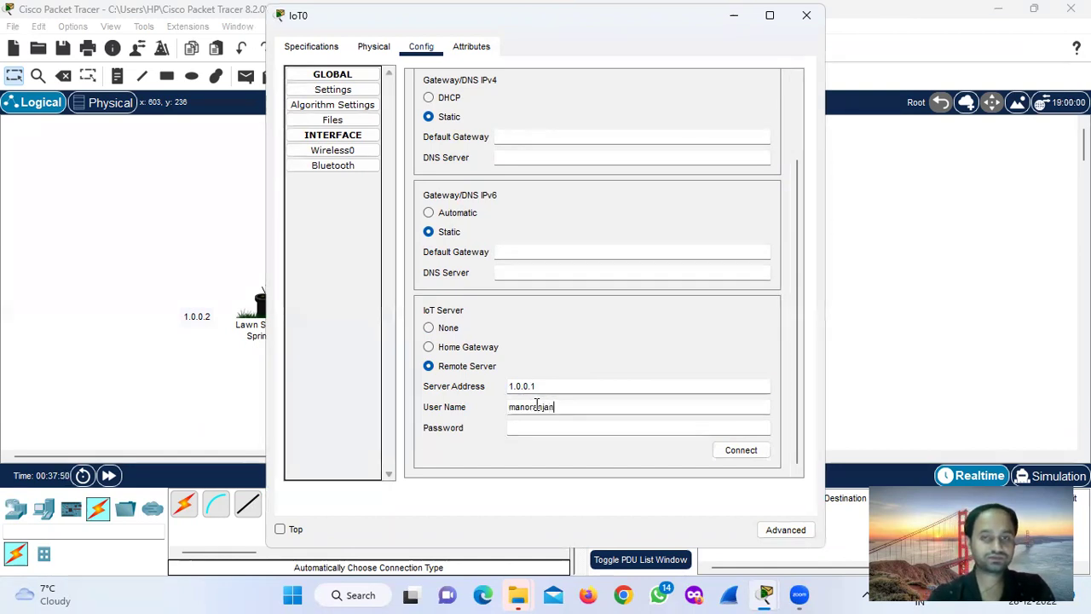
key("Tab")
type("mano")
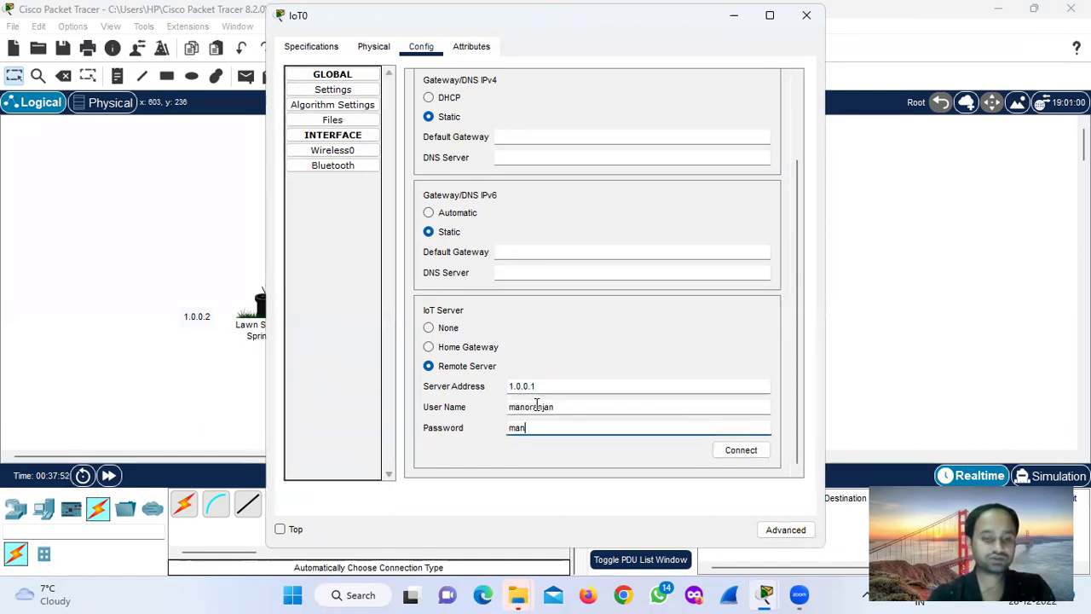
type("ranjan")
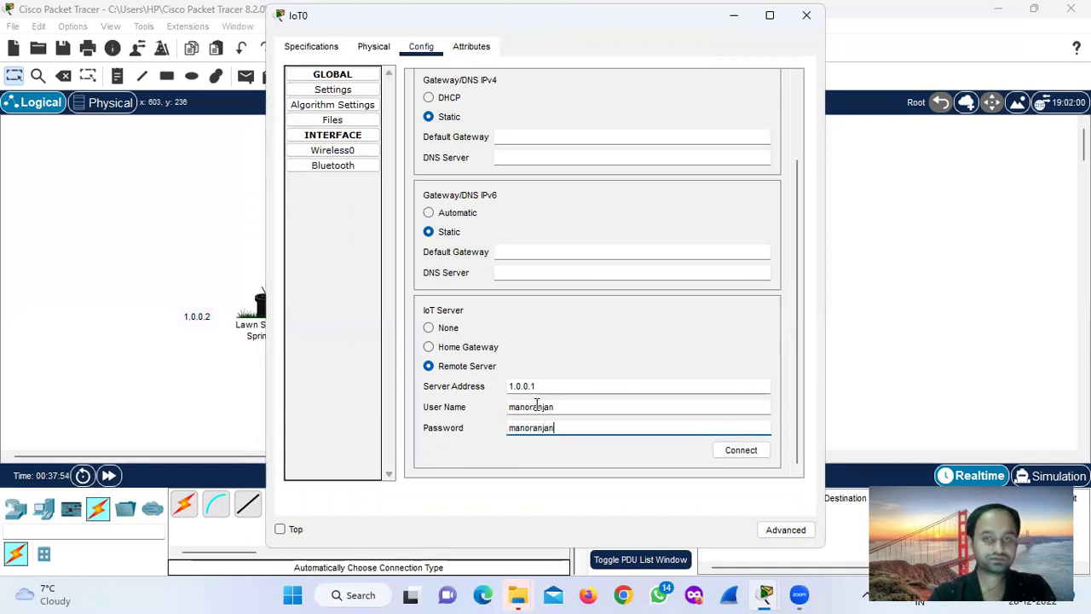
left_click(738, 453)
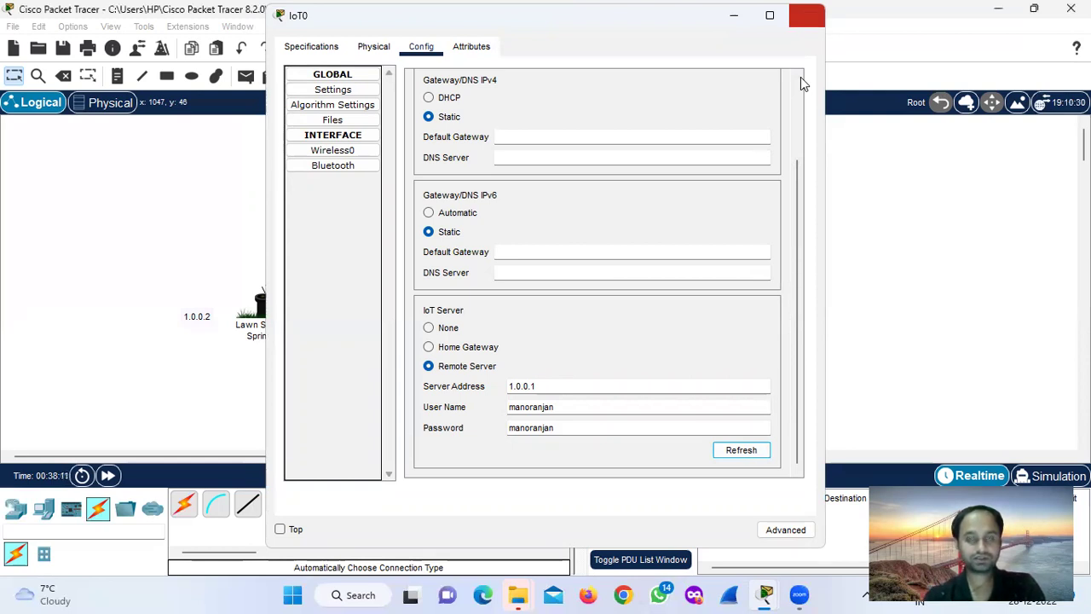
left_click(806, 14)
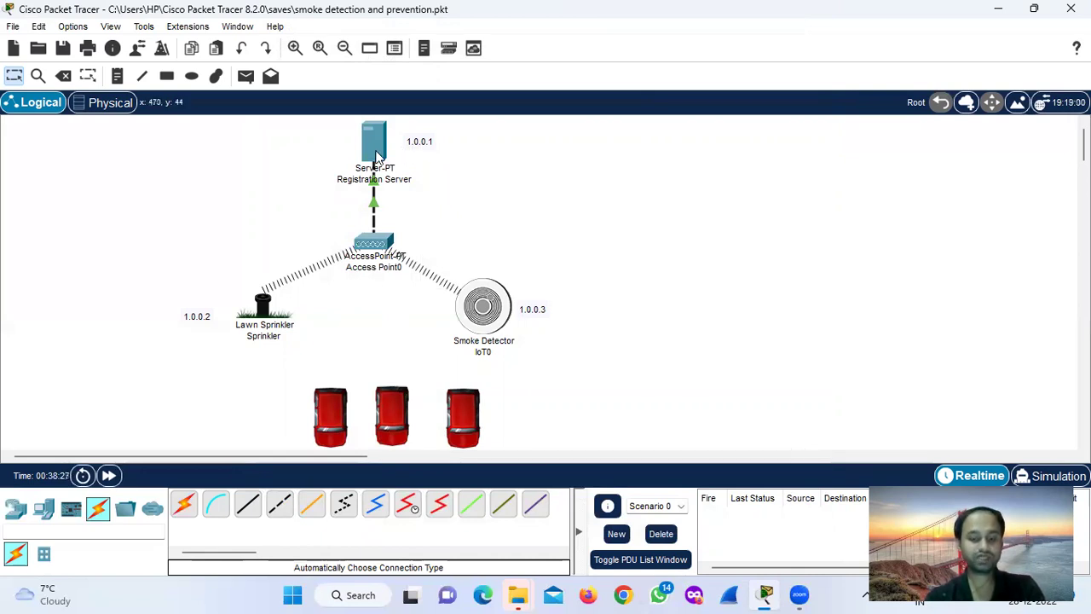
Load the IoT server login page at 1.0.0.1 in the Registration Server's Web Browser.
mouse_move(375, 157)
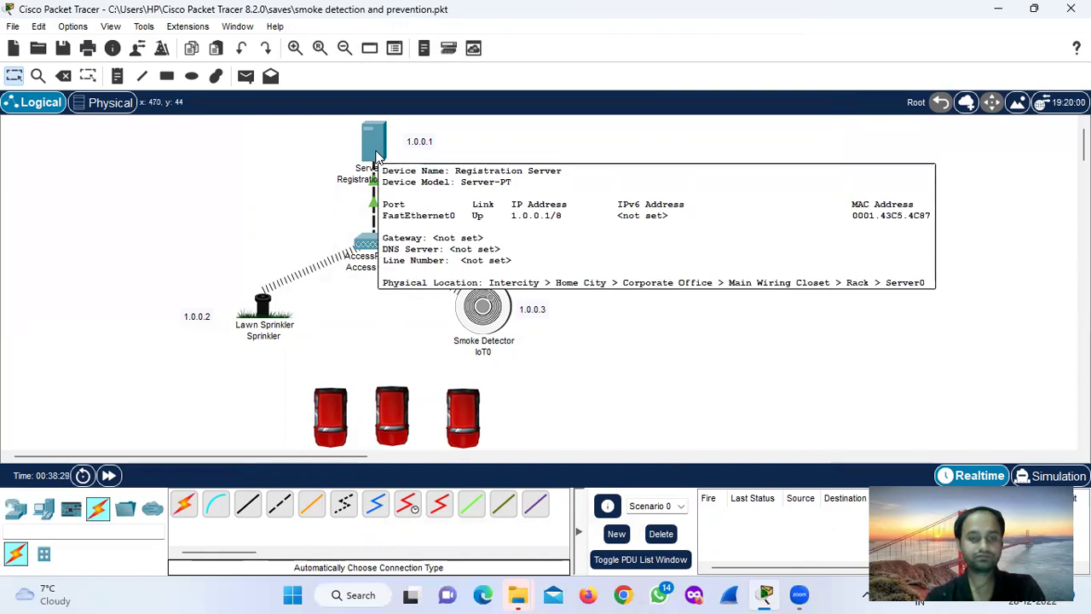
left_click(375, 149)
left_click(653, 118)
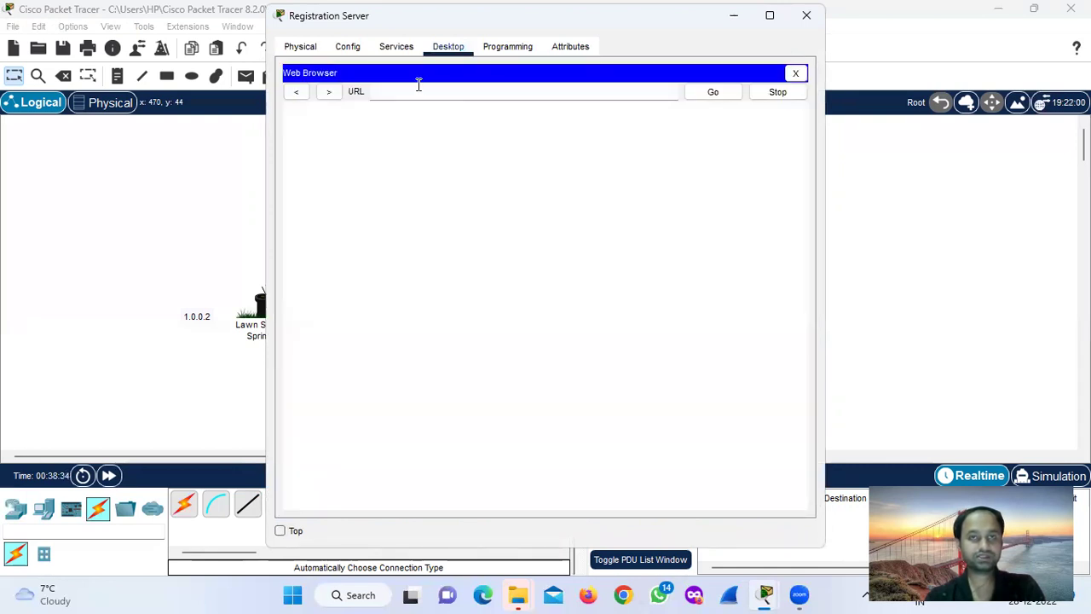
left_click(416, 91)
type("1.0")
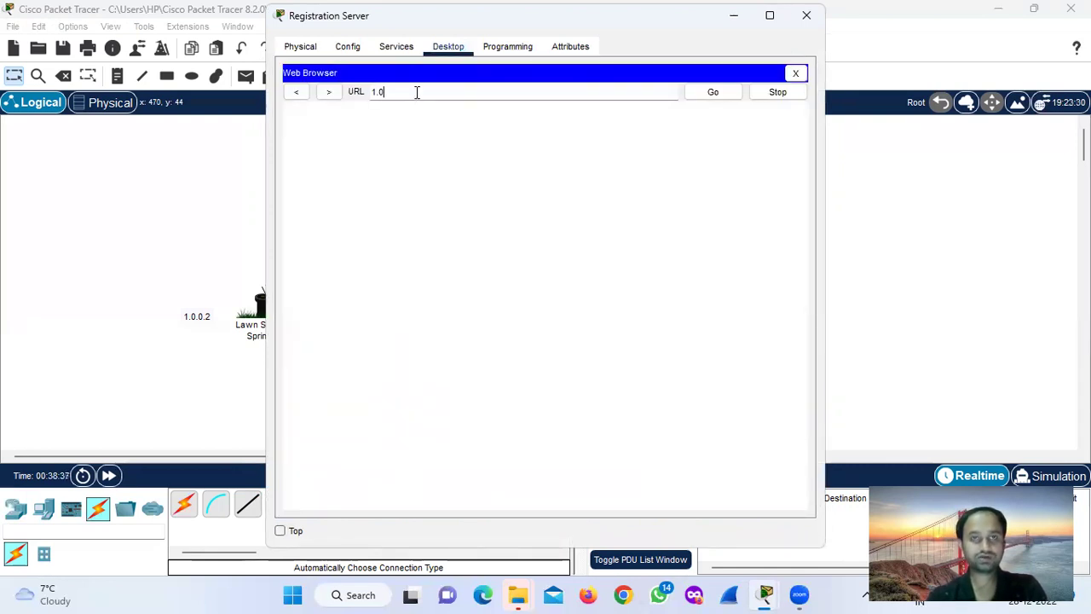
type(".0.1")
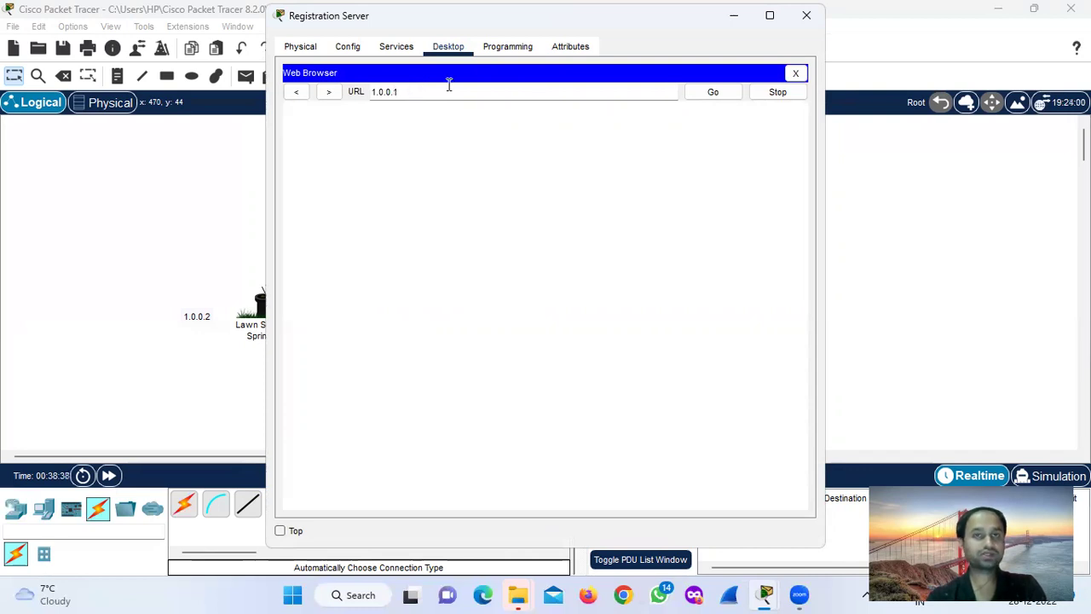
left_click(708, 93)
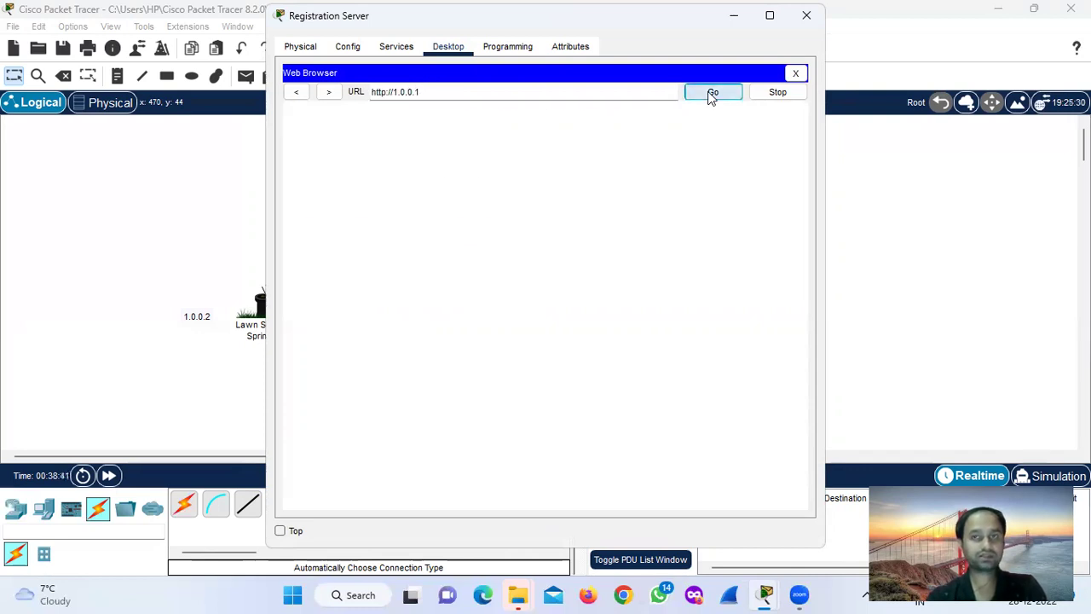
Sign in to the IoT server with the account user name and password.
left_click(564, 150)
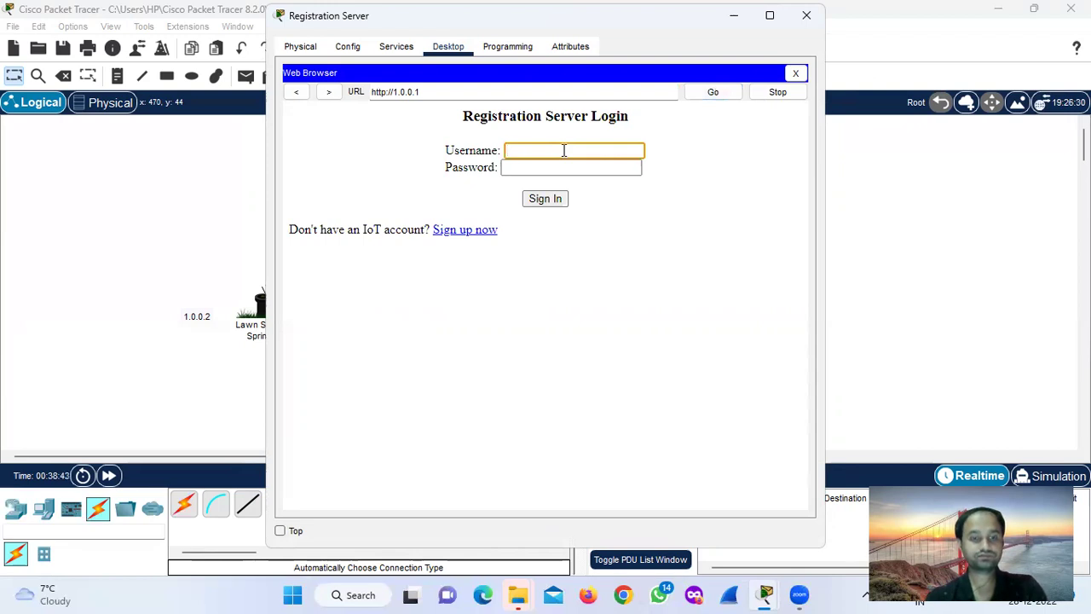
type("mano")
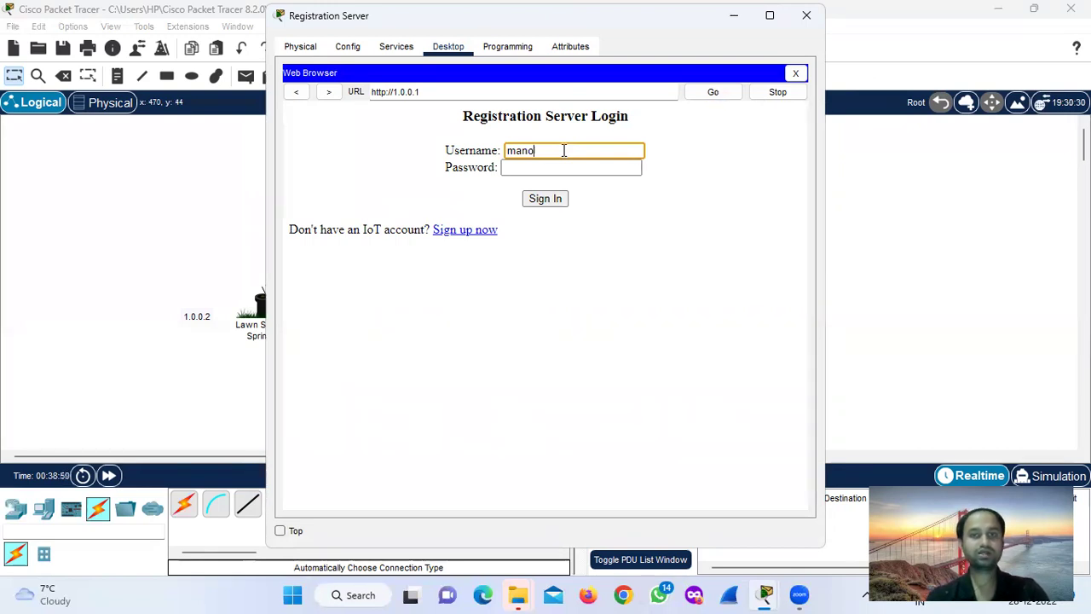
type("ra")
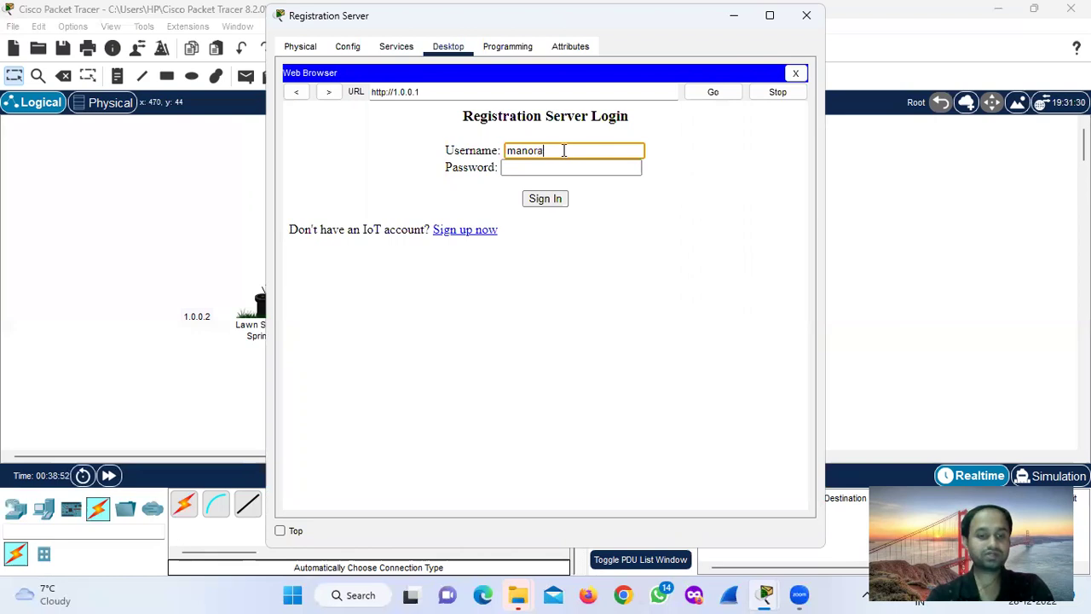
type("njan")
key("Tab")
type("1234567890")
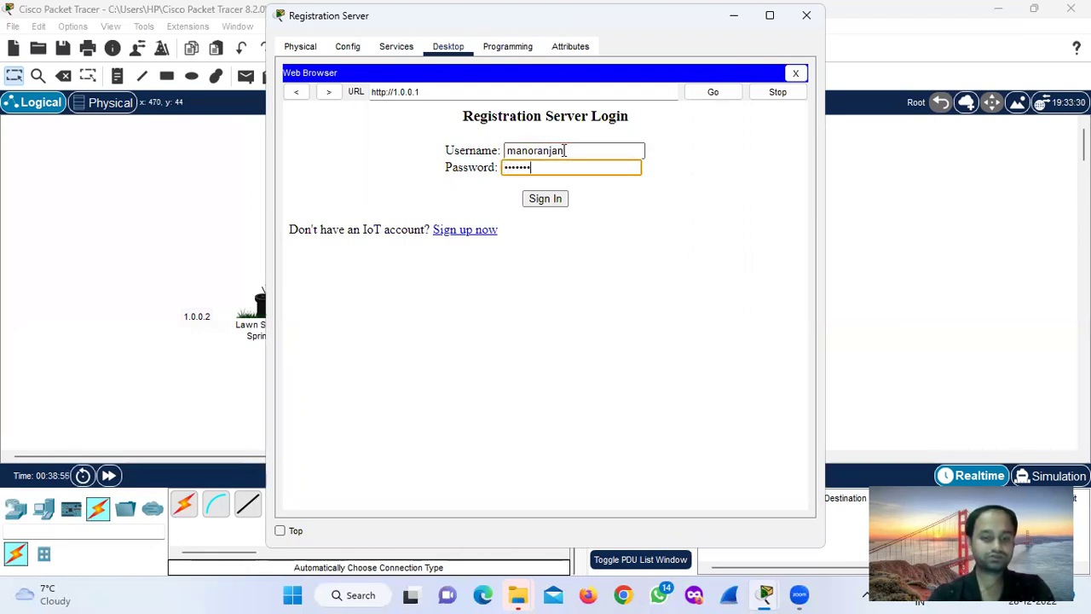
left_click(550, 202)
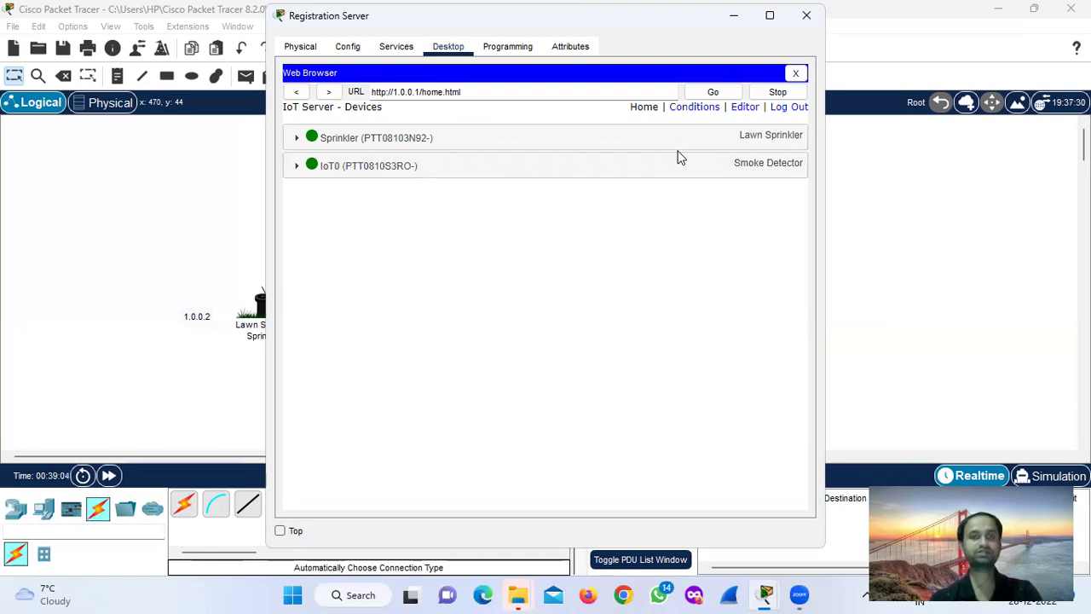
Expand the Sprinkler and IoT0 rows to view their states, then go to Conditions.
left_click(623, 137)
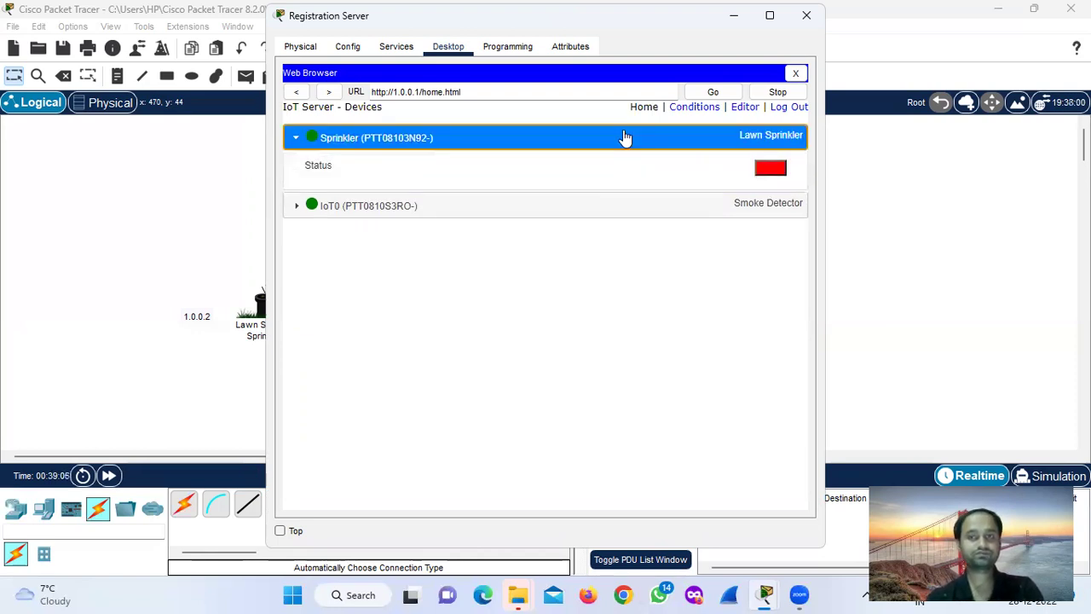
left_click(609, 203)
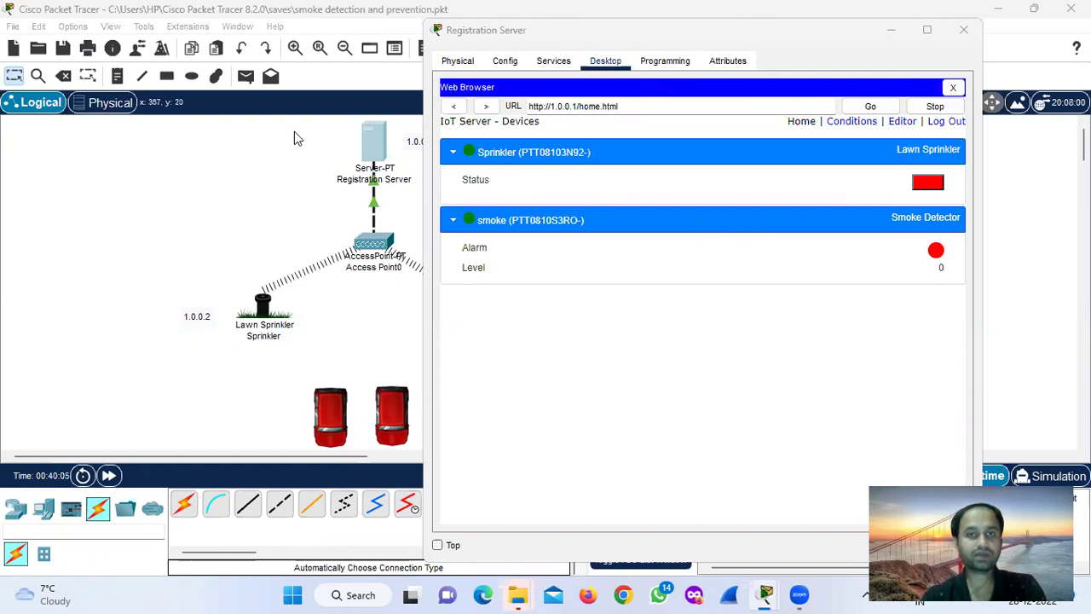
left_click(855, 122)
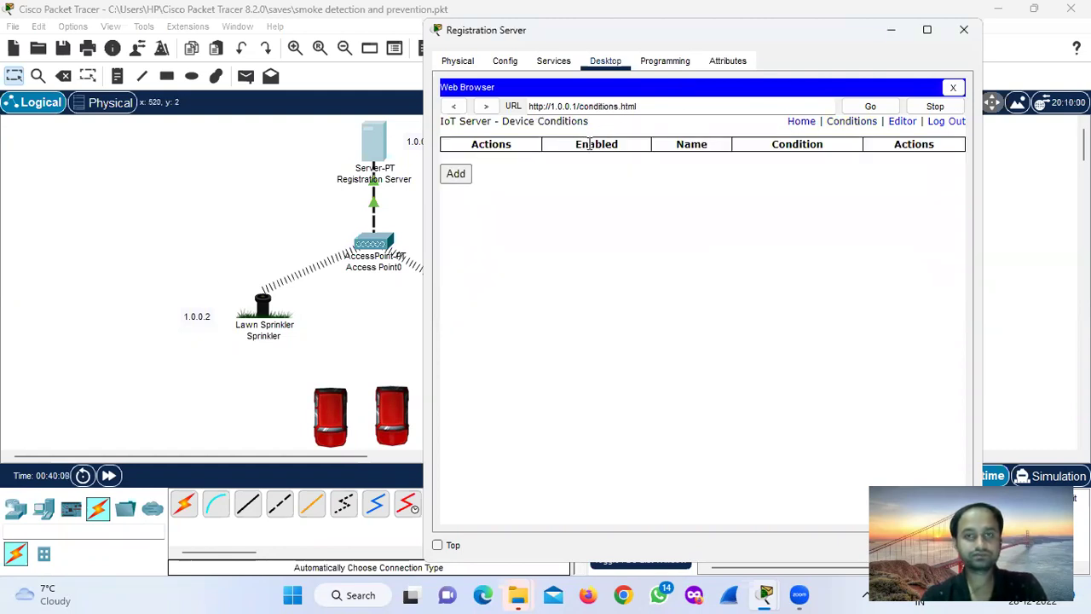
Add a rule, try a Sprinkler Status condition, then remove it, leaving a blank form.
left_click(454, 175)
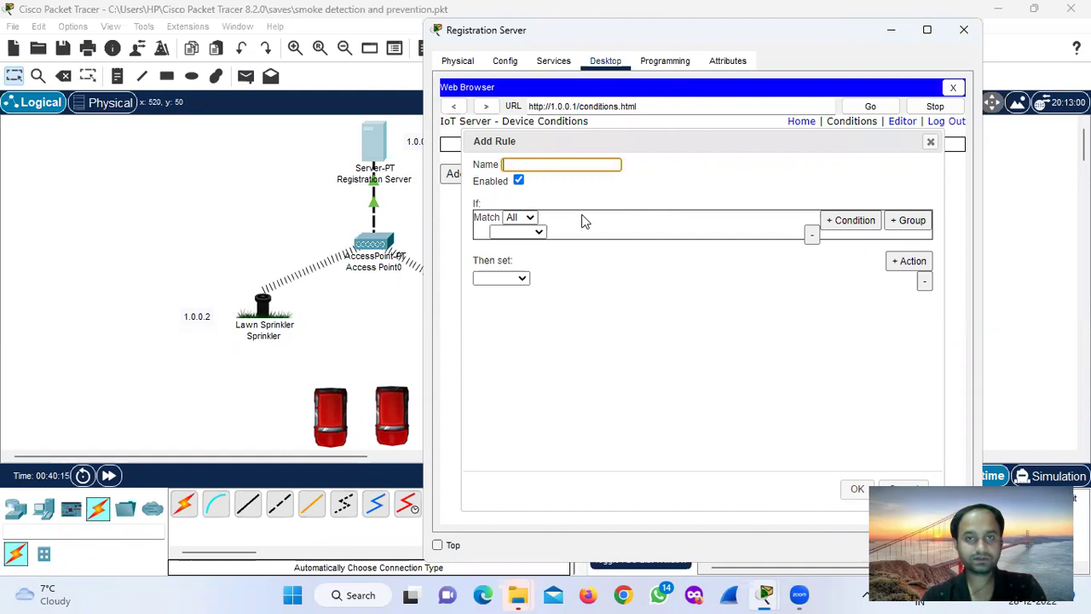
left_click(539, 232)
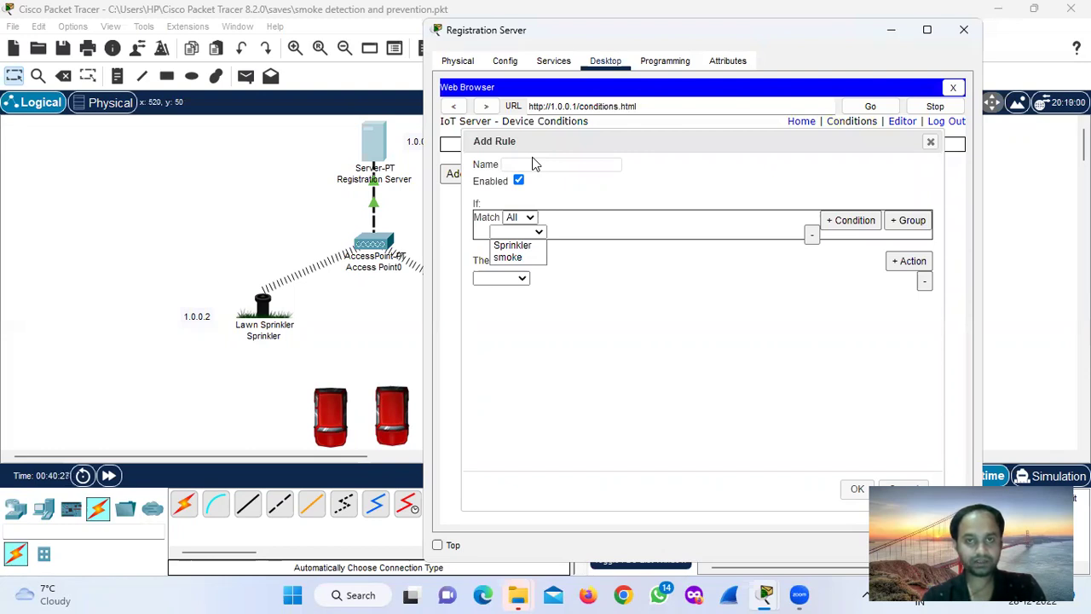
left_click(510, 245)
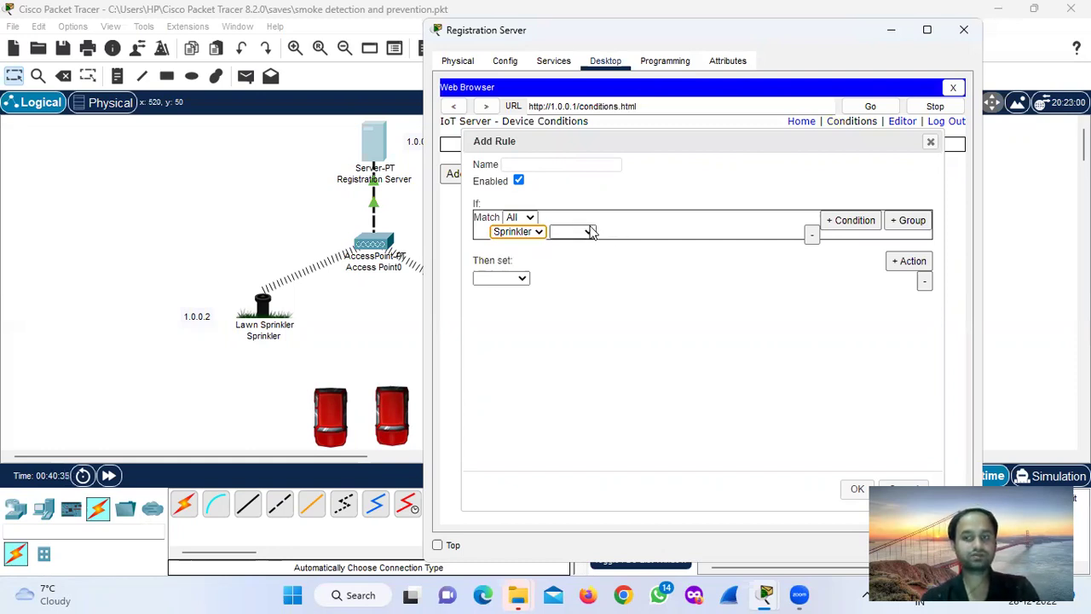
left_click(588, 232)
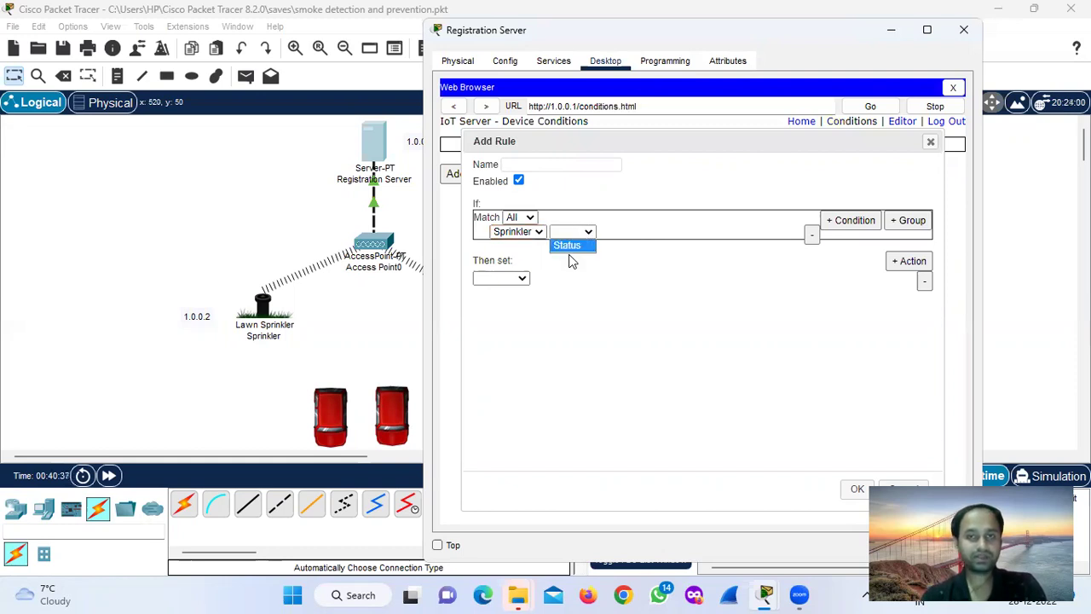
left_click(568, 245)
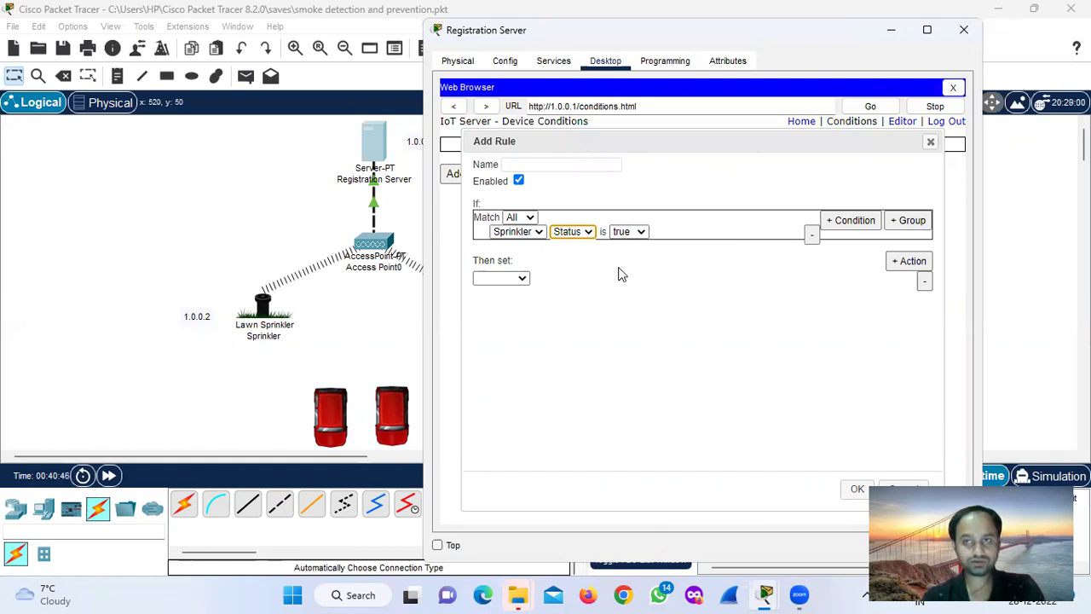
left_click(844, 222)
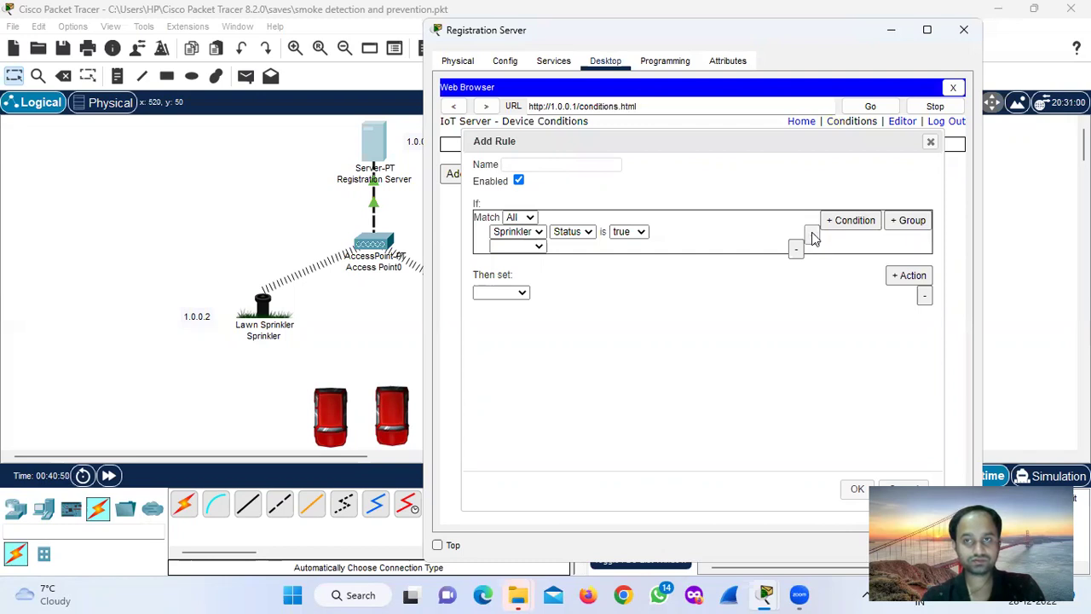
left_click(811, 236)
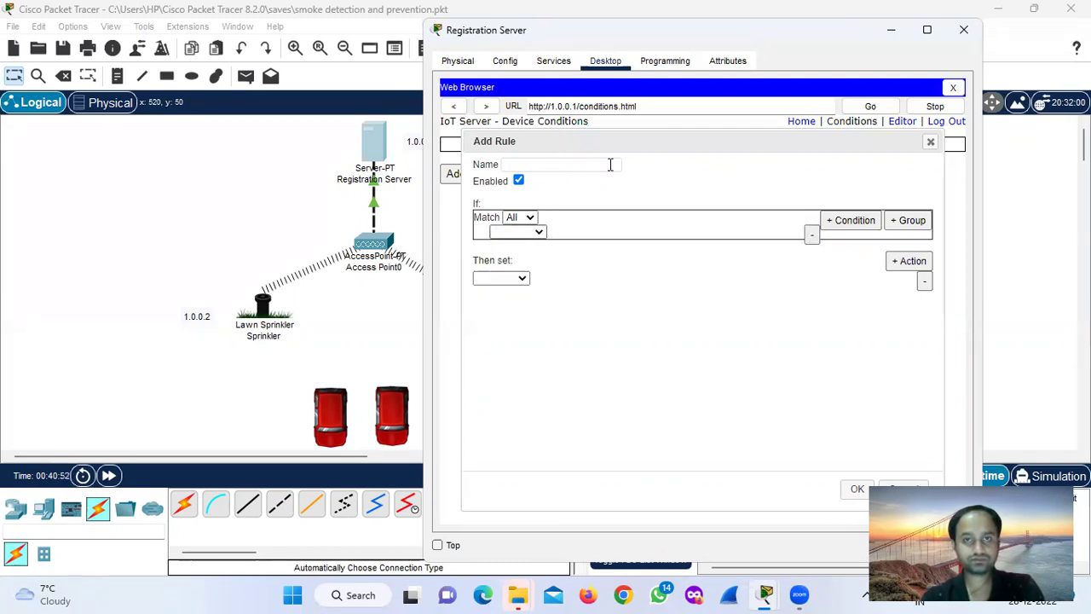
left_click(629, 125)
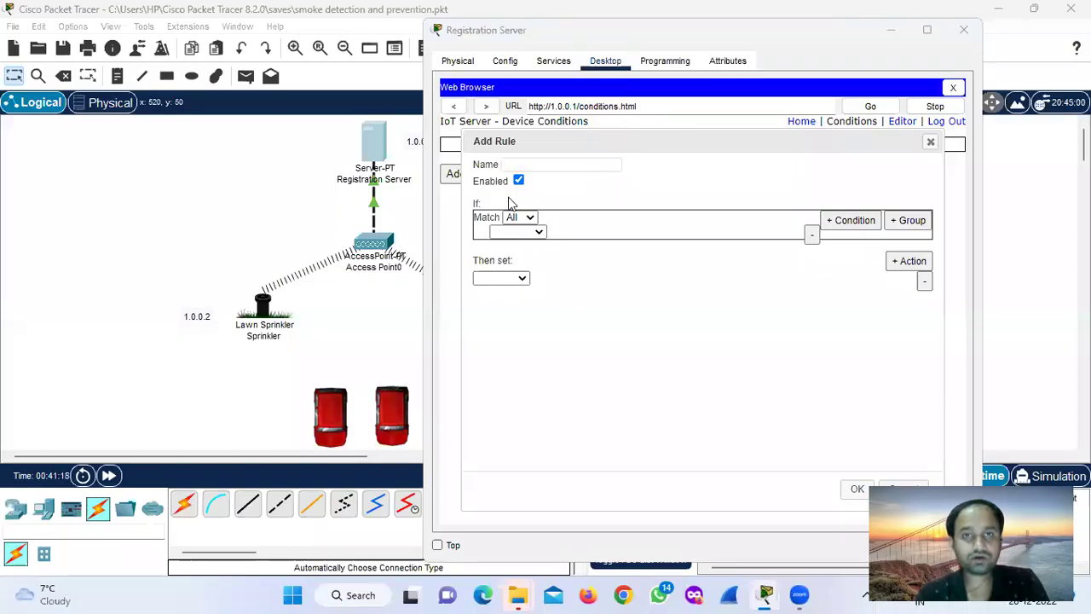
Name the new rule 'Smoke on' and try out the condition and action device lists.
left_click(525, 165)
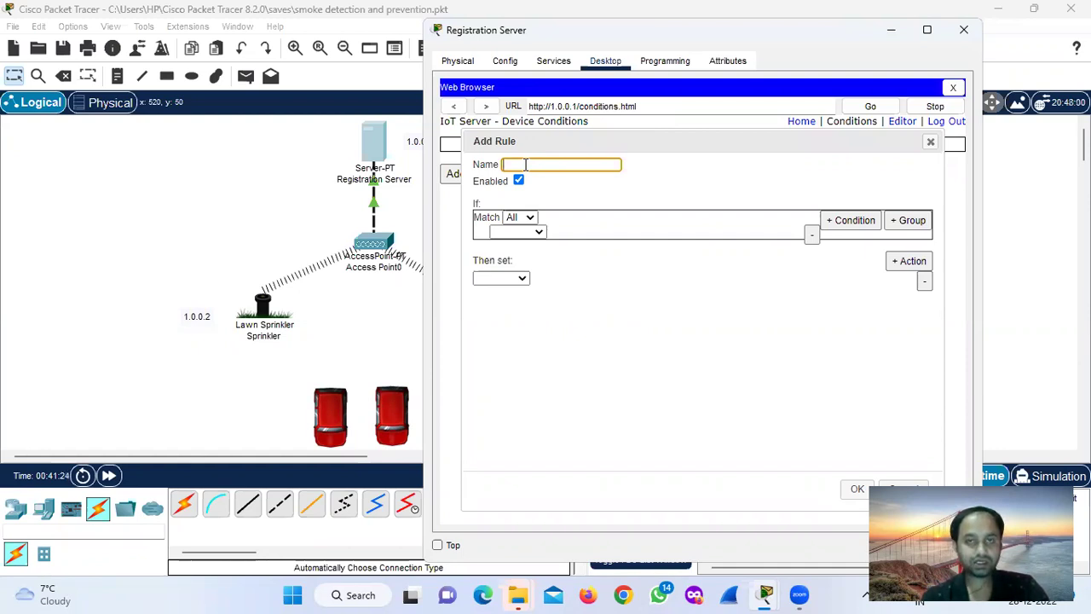
type("Smo")
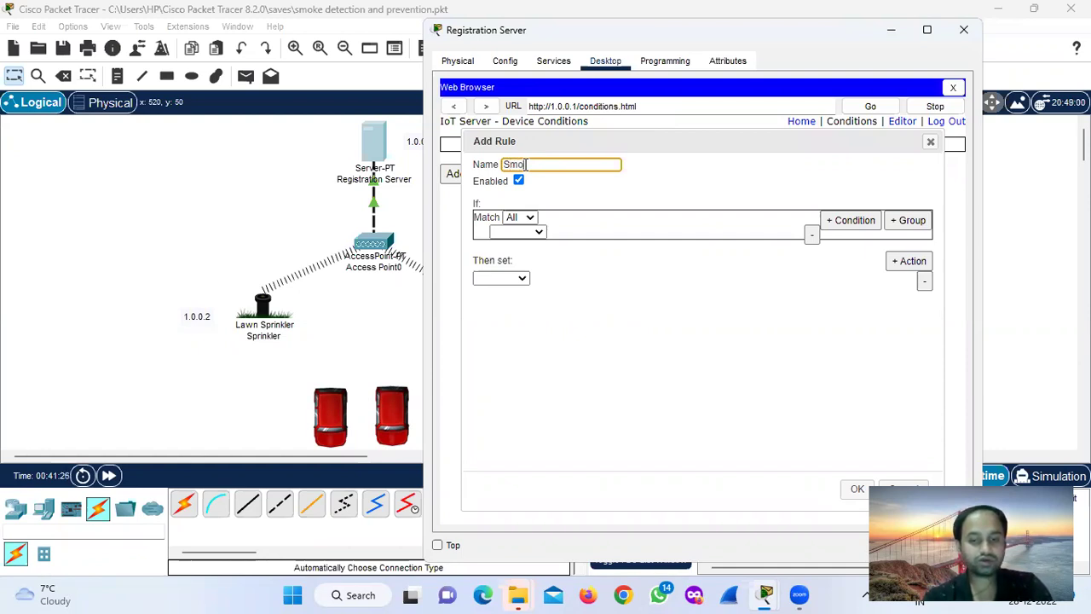
type("ke on")
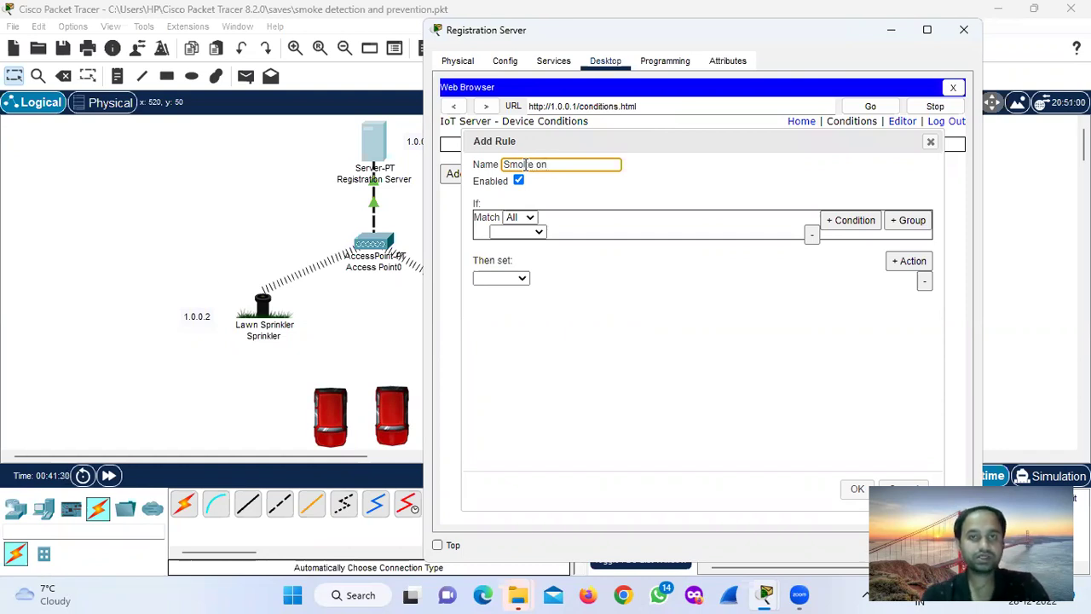
left_click(511, 232)
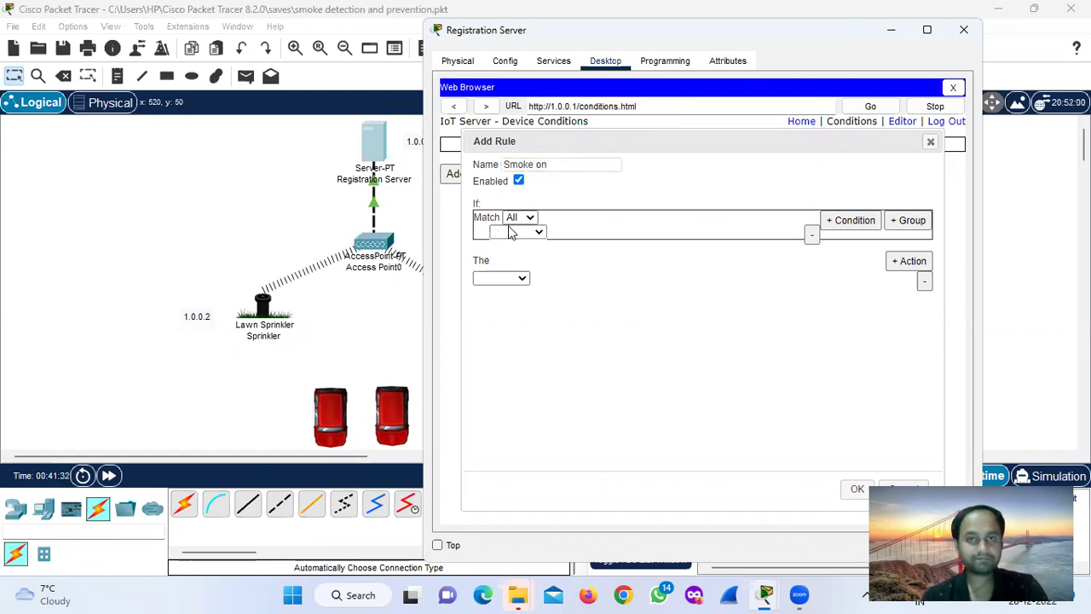
left_click(512, 245)
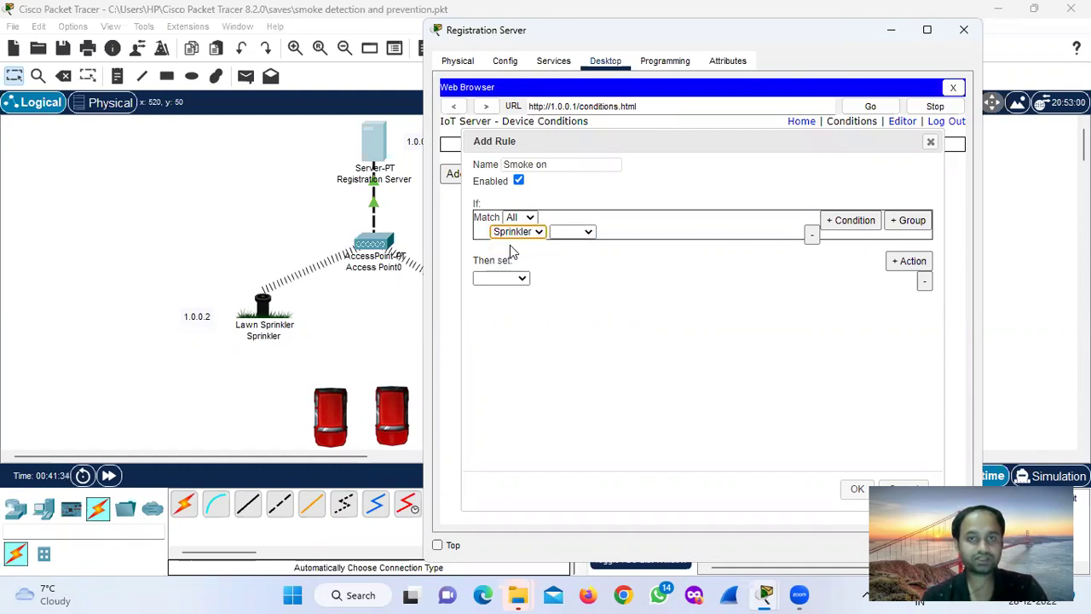
left_click(564, 233)
left_click(567, 248)
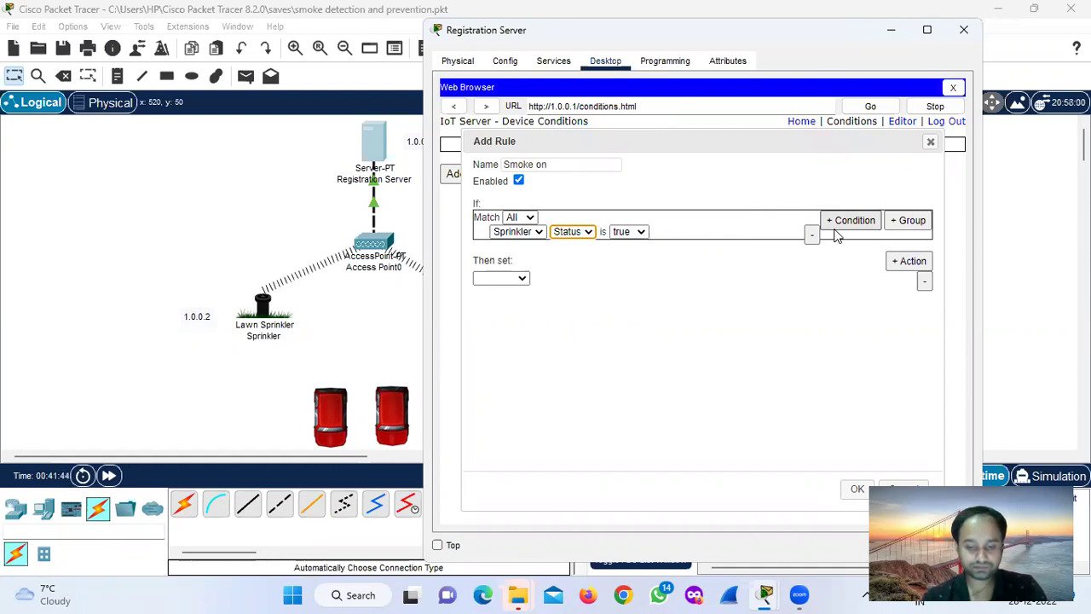
left_click(704, 233)
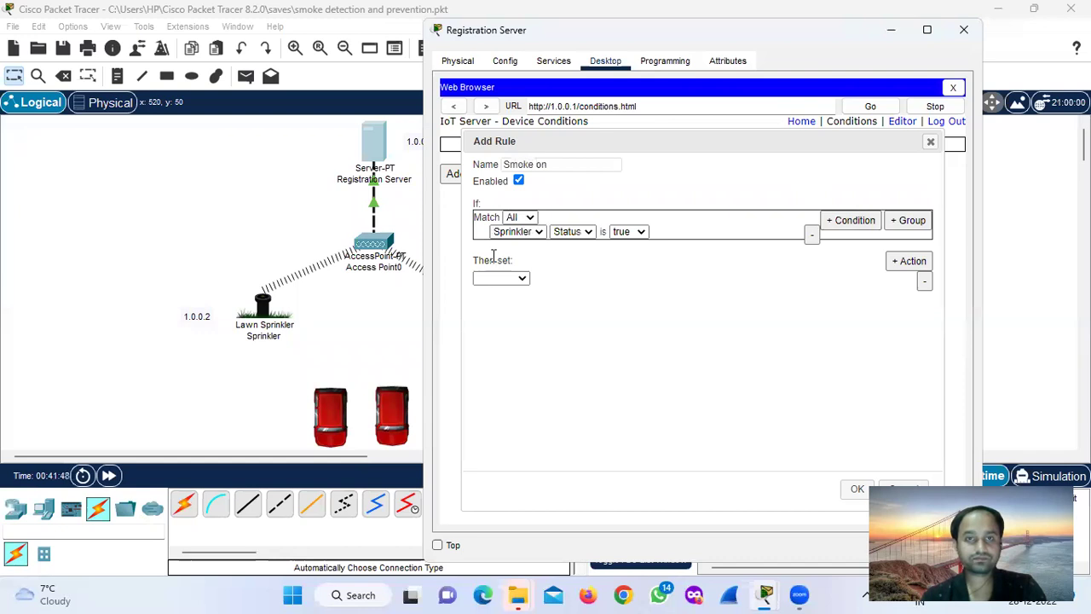
left_click(515, 279)
left_click(517, 279)
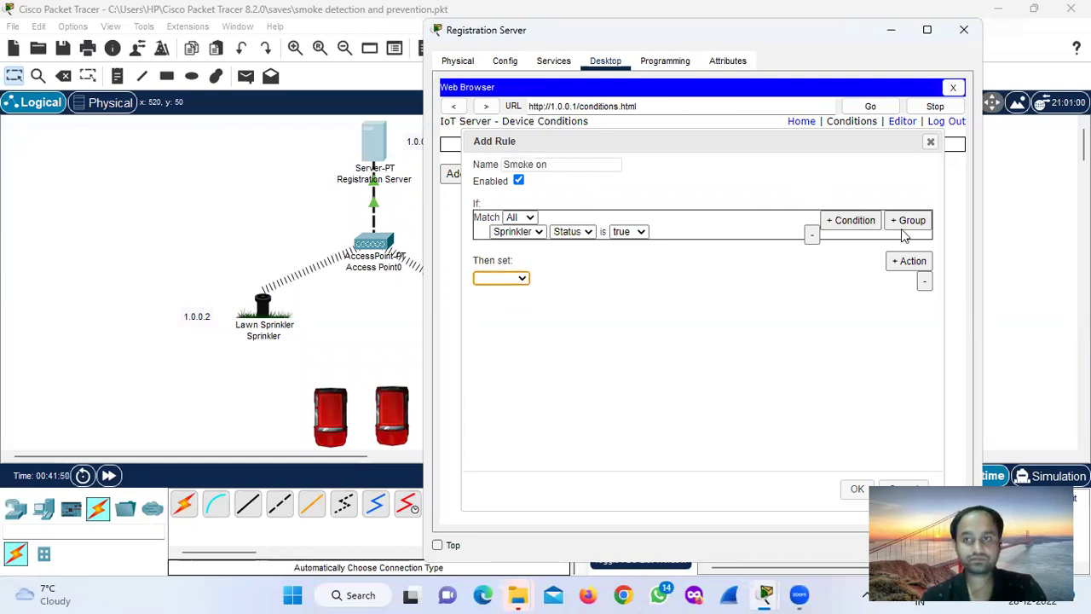
key("super+Up")
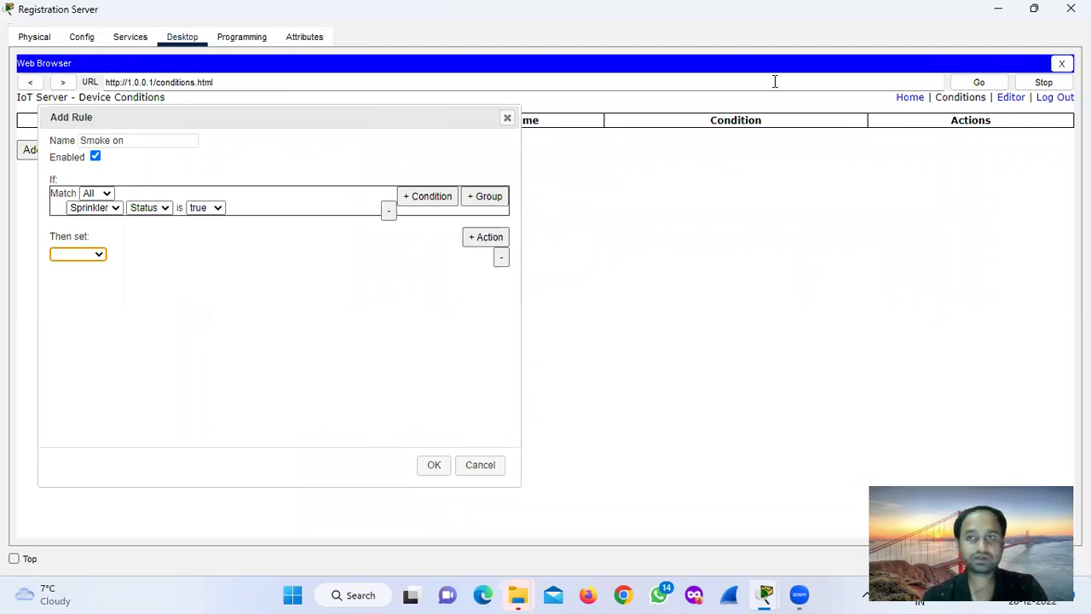
left_click(1034, 8)
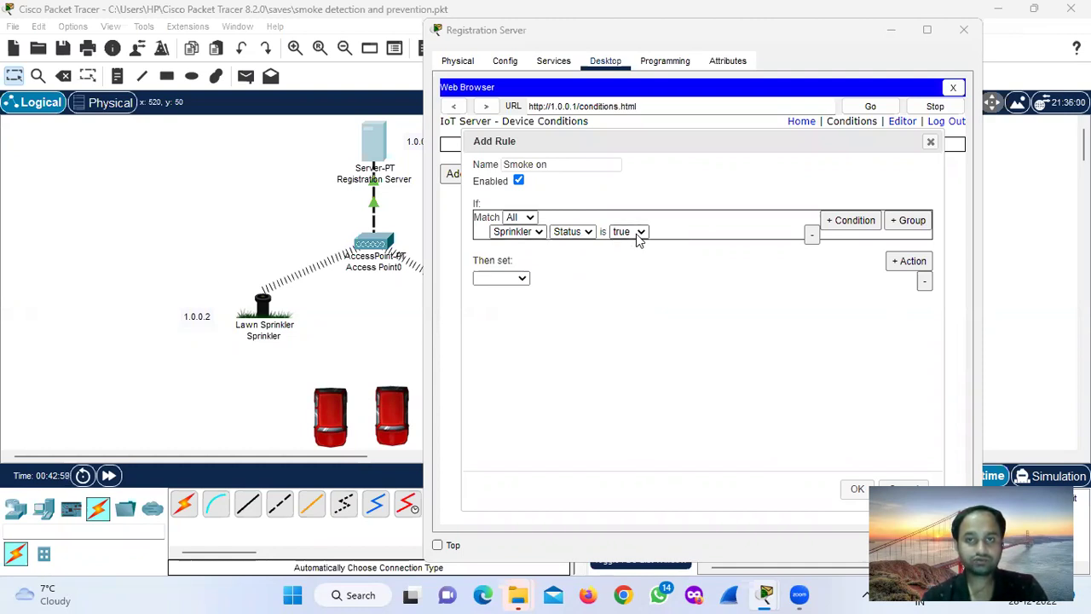
Set the rule's condition to smoke Level >= .5.
left_click(522, 233)
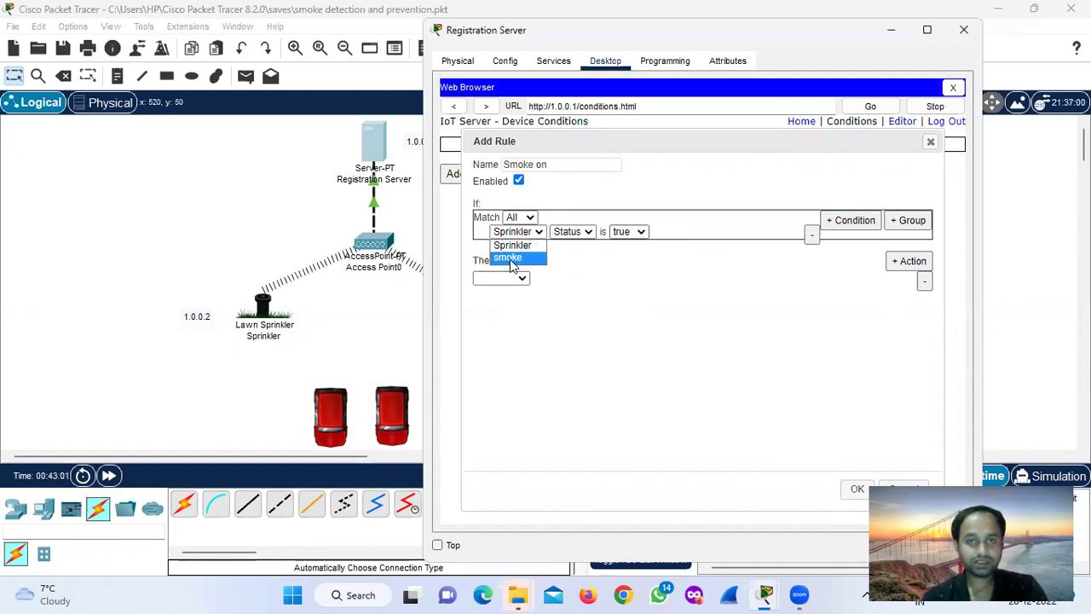
left_click(512, 260)
left_click(585, 232)
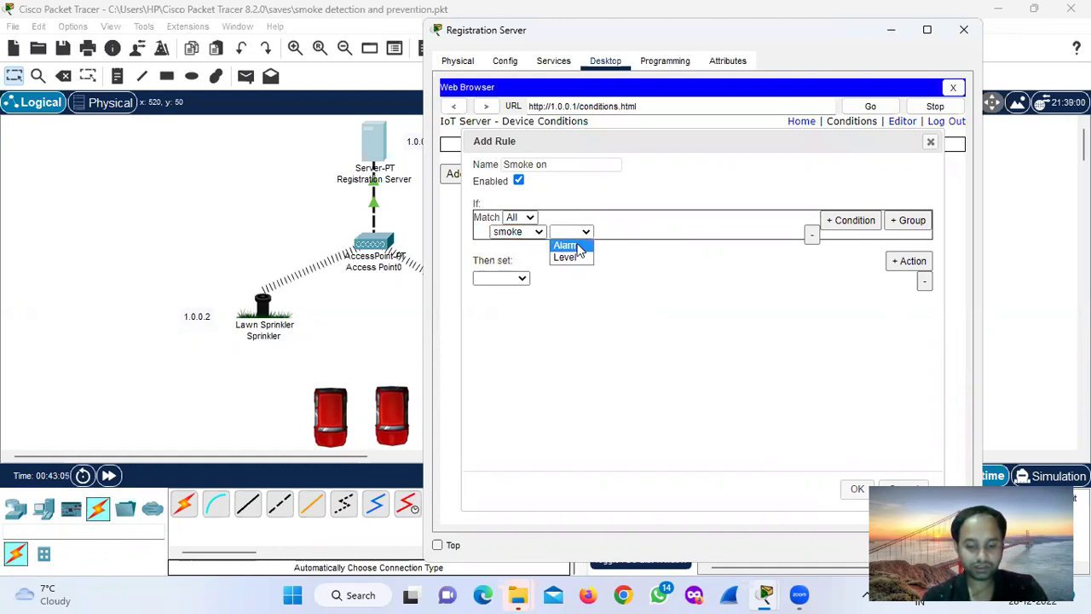
left_click(571, 257)
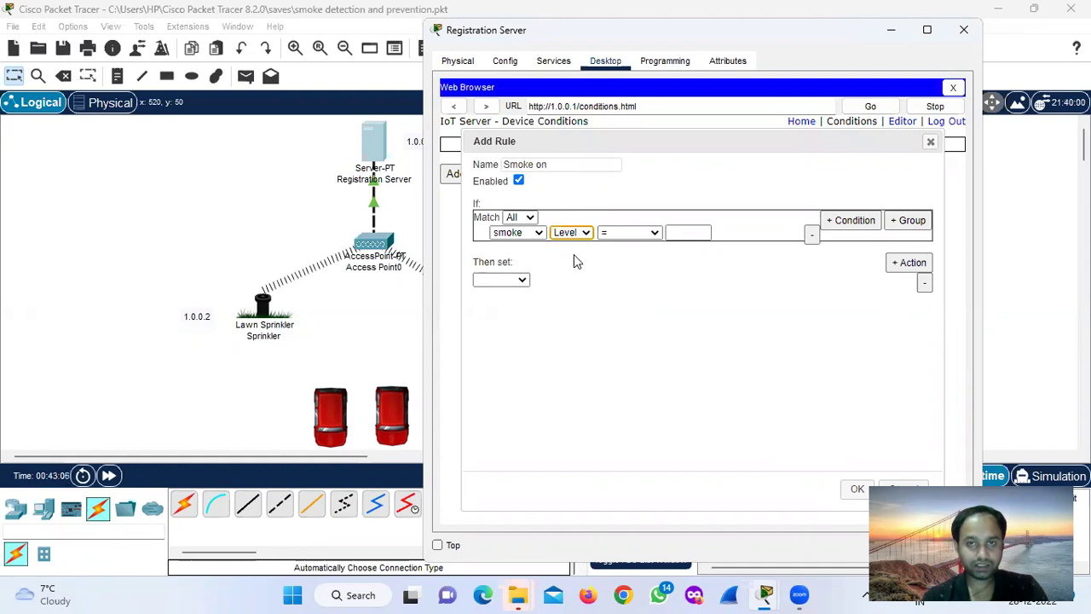
left_click(655, 233)
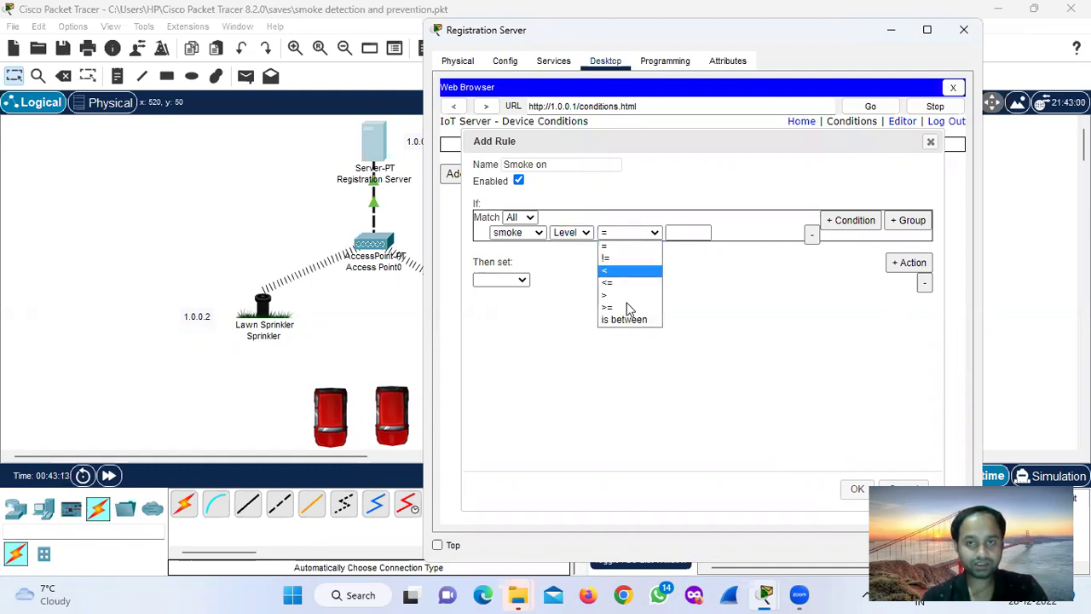
left_click(623, 307)
left_click(684, 232)
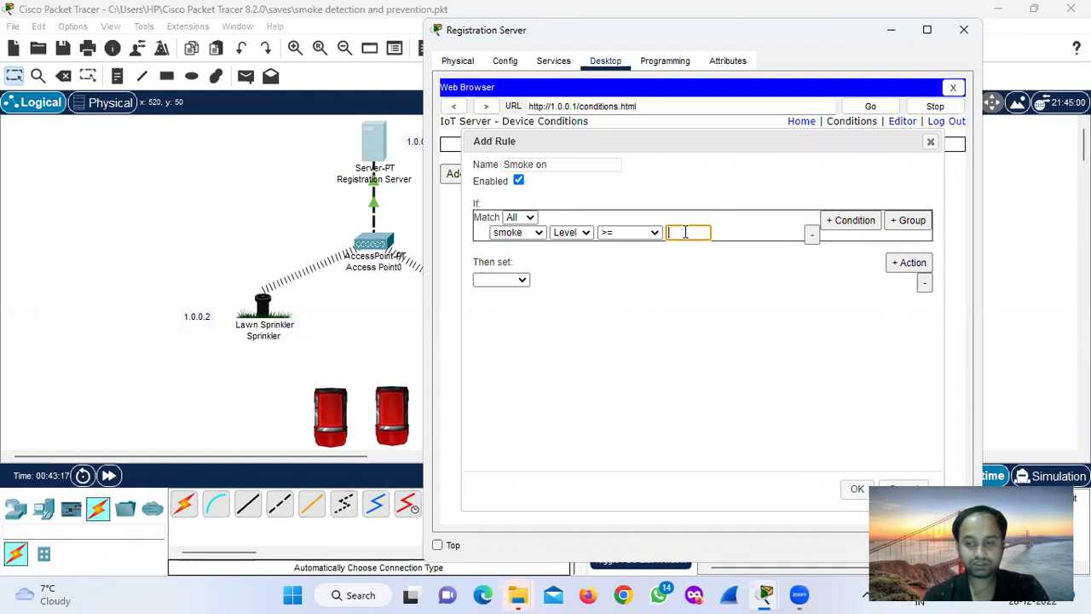
type(".5")
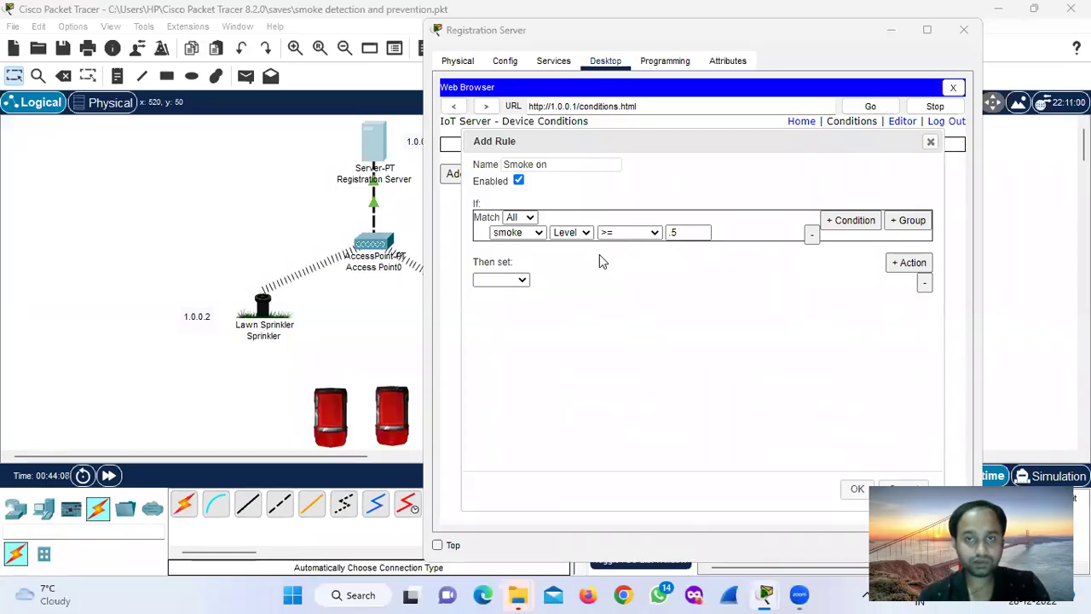
Make the action set Sprinkler Status to true and save the 'Smoke on' rule.
left_click(523, 282)
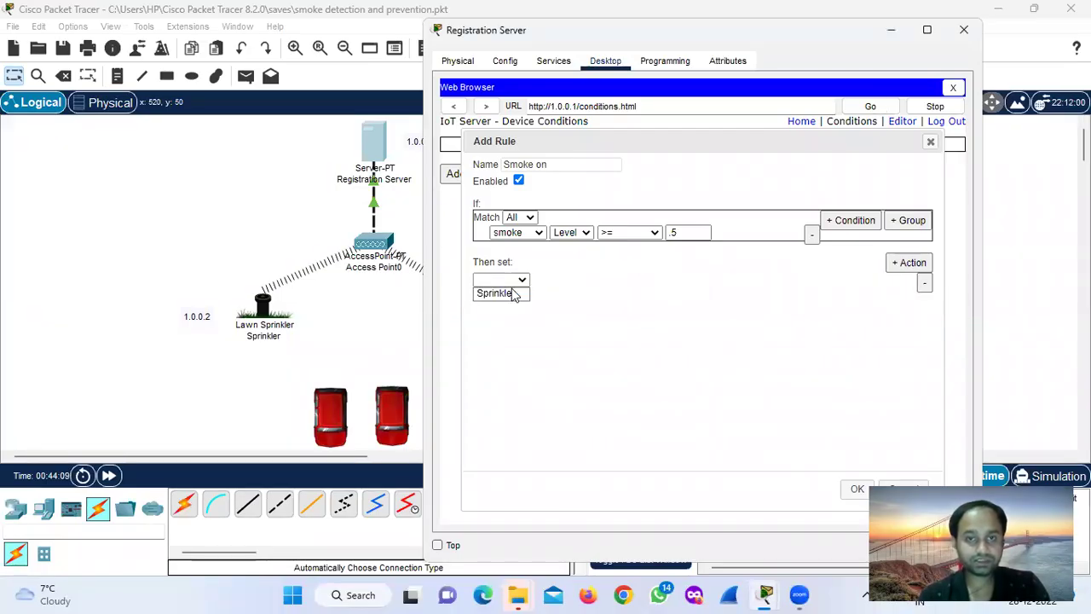
left_click(509, 291)
left_click(570, 281)
left_click(560, 293)
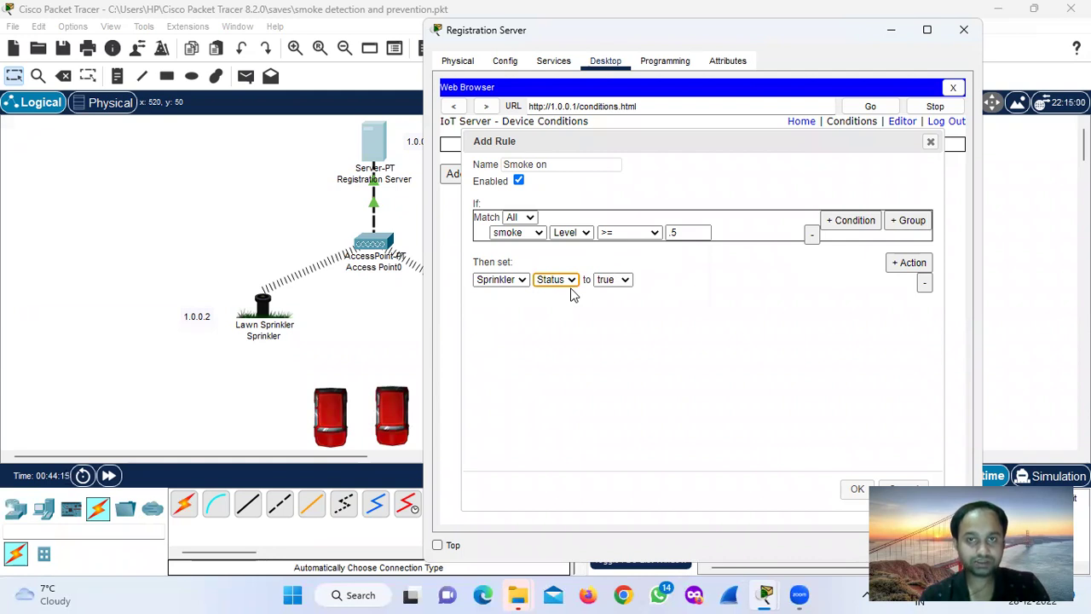
left_click(621, 329)
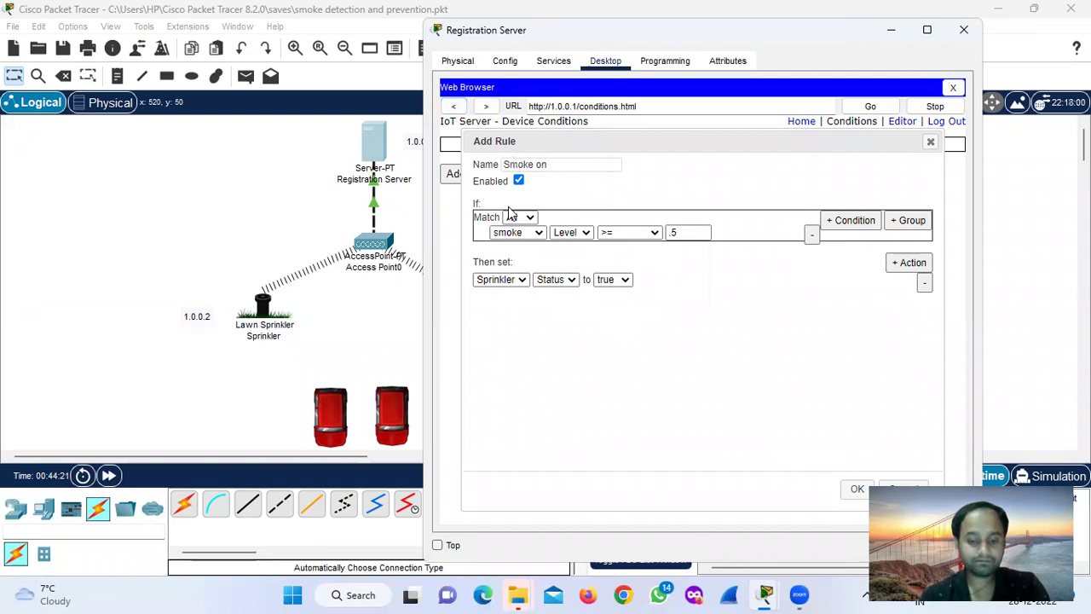
left_click(855, 490)
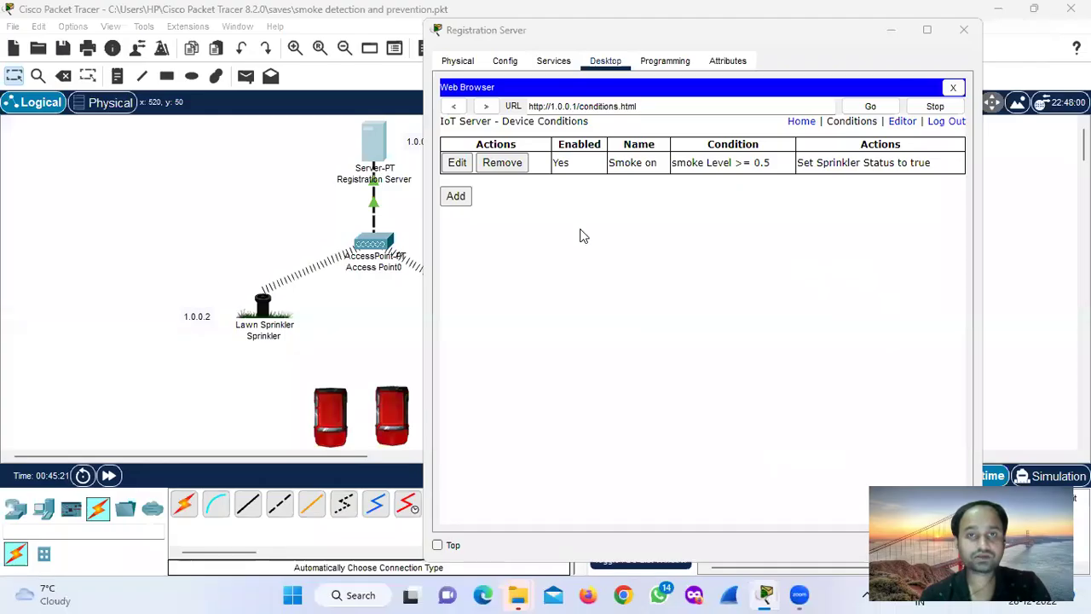
Start a second rule and name it 'Smoke off'.
left_click(457, 197)
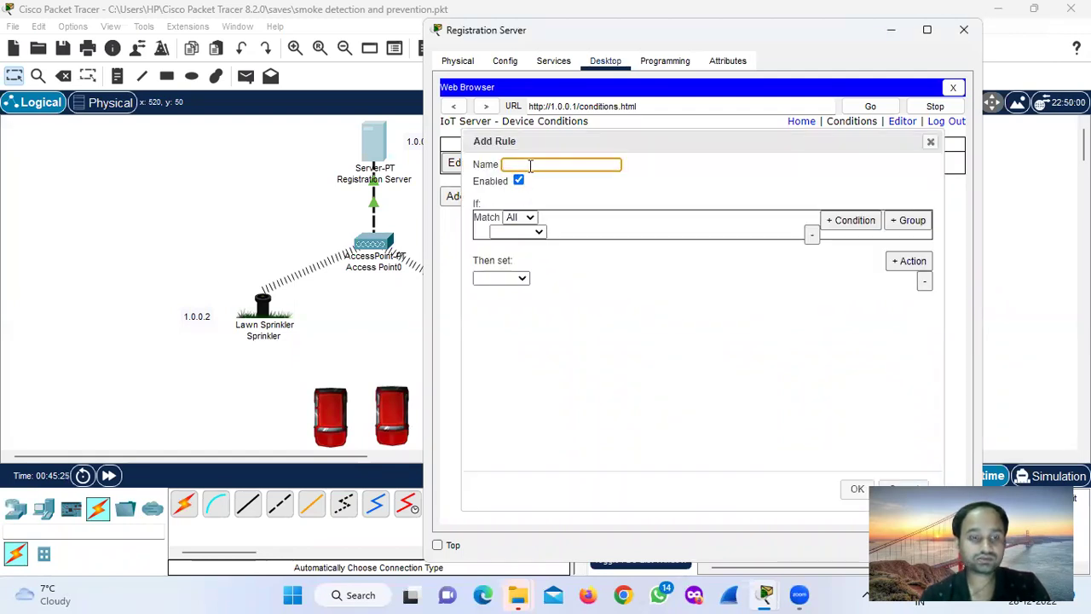
type("Smoke")
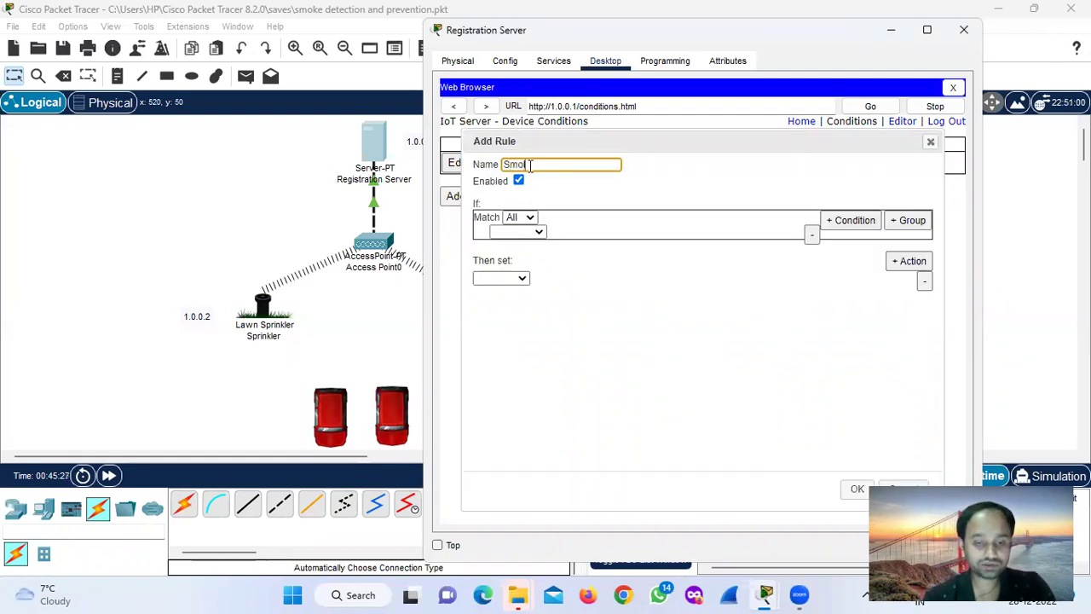
type(" off")
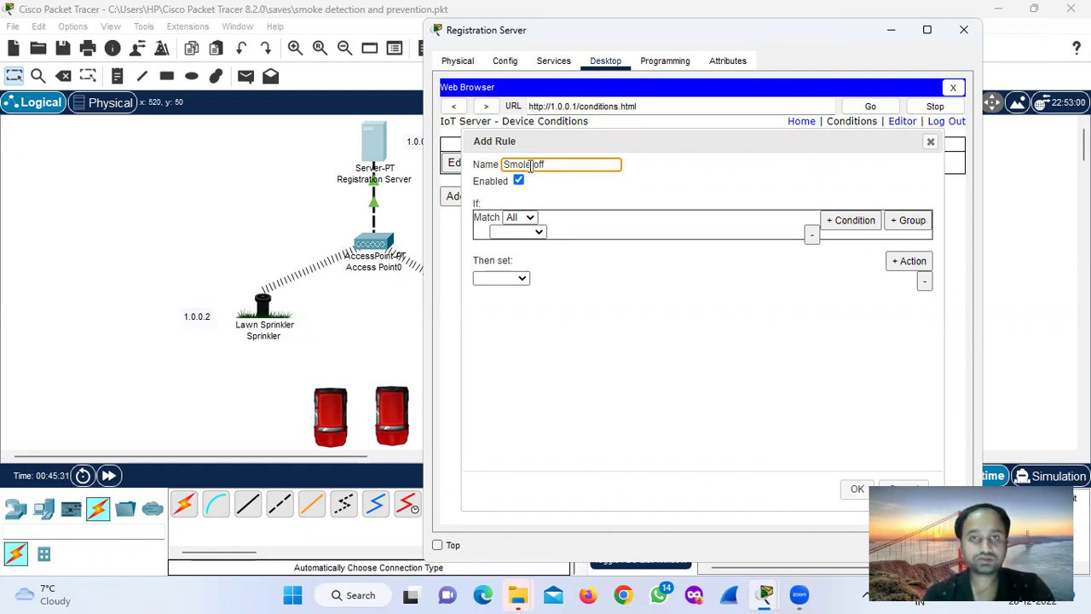
key("BackSpace")
key("BackSpace")
key("BackSpace")
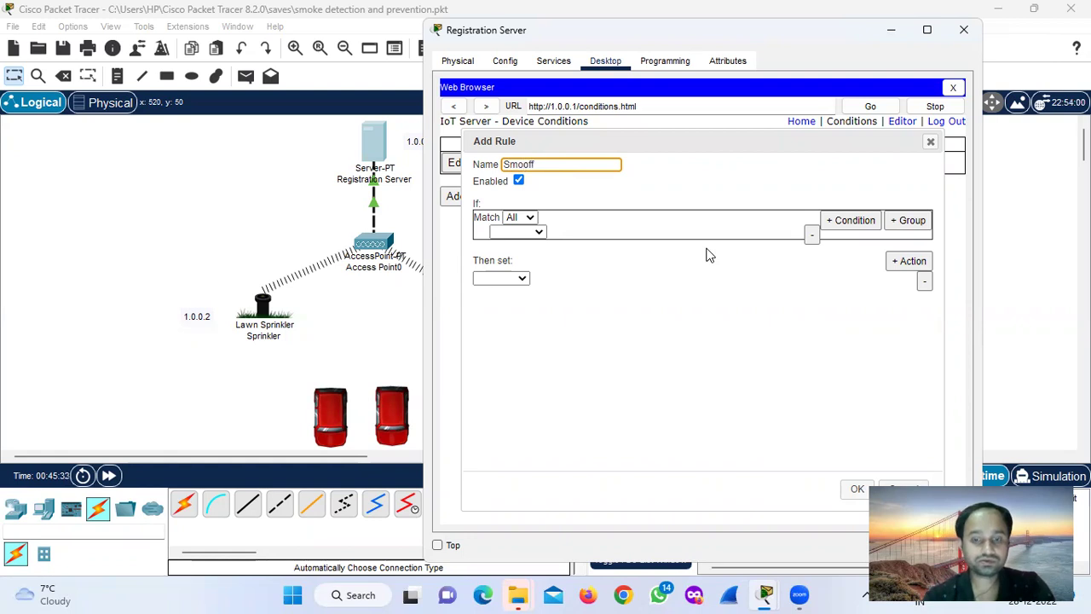
type("ke")
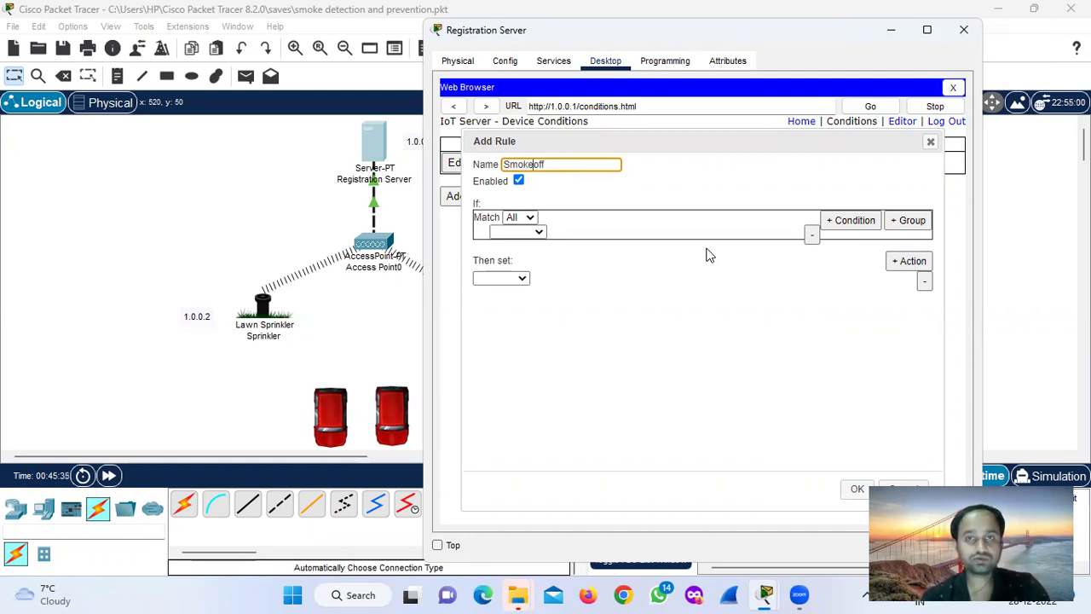
Set the condition to smoke Level > .5.
left_click(537, 232)
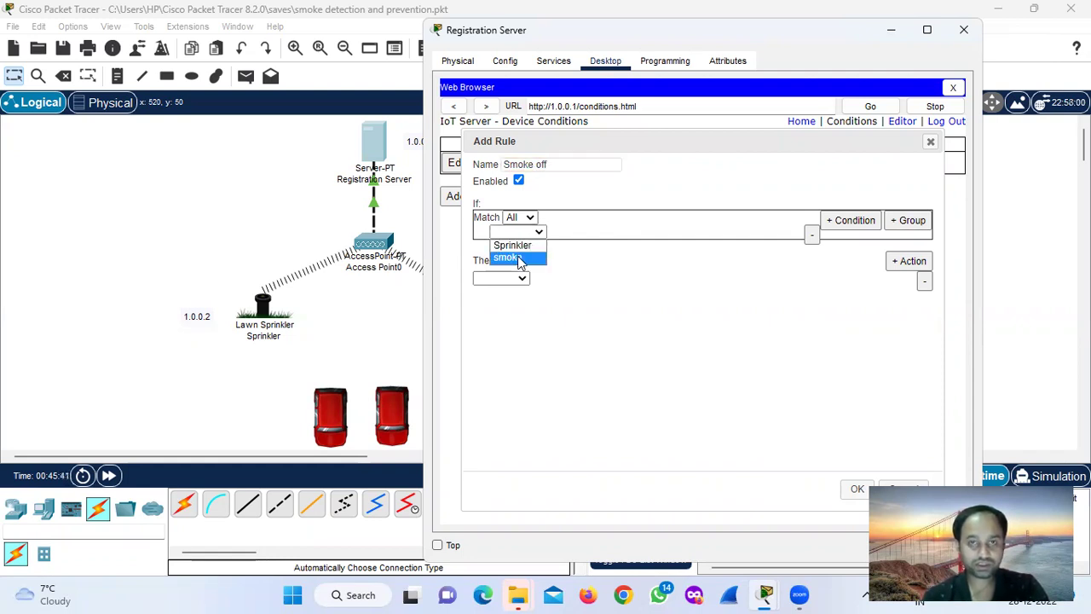
left_click(517, 255)
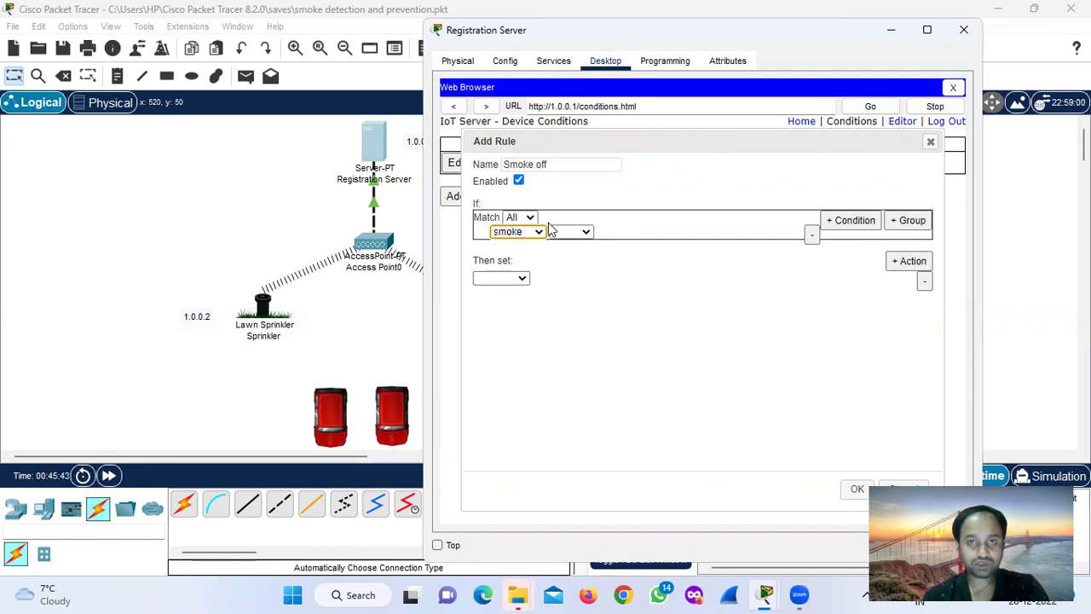
left_click(567, 234)
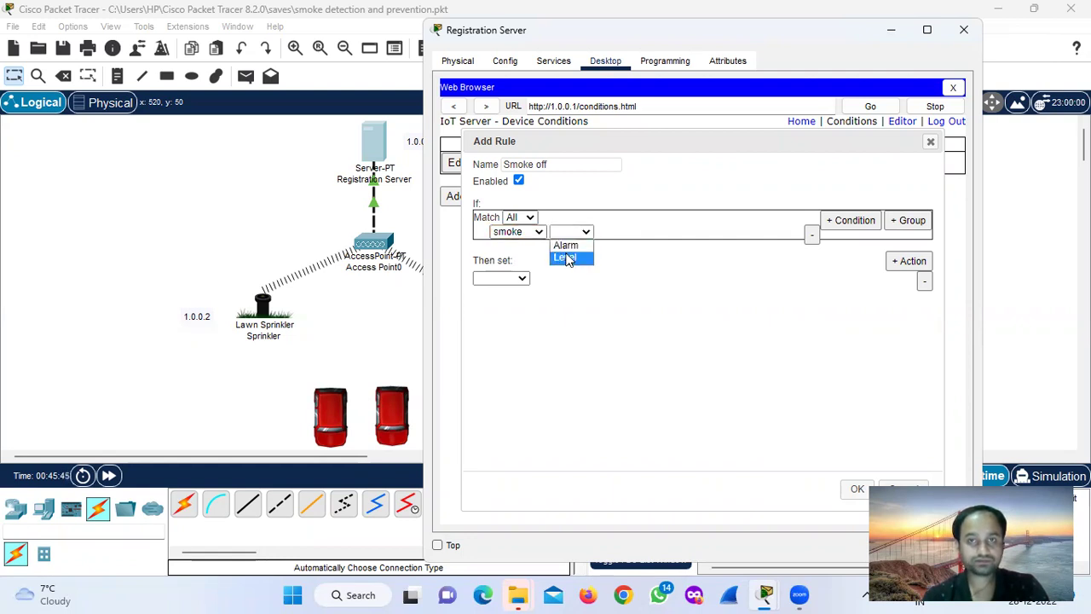
left_click(568, 257)
left_click(628, 234)
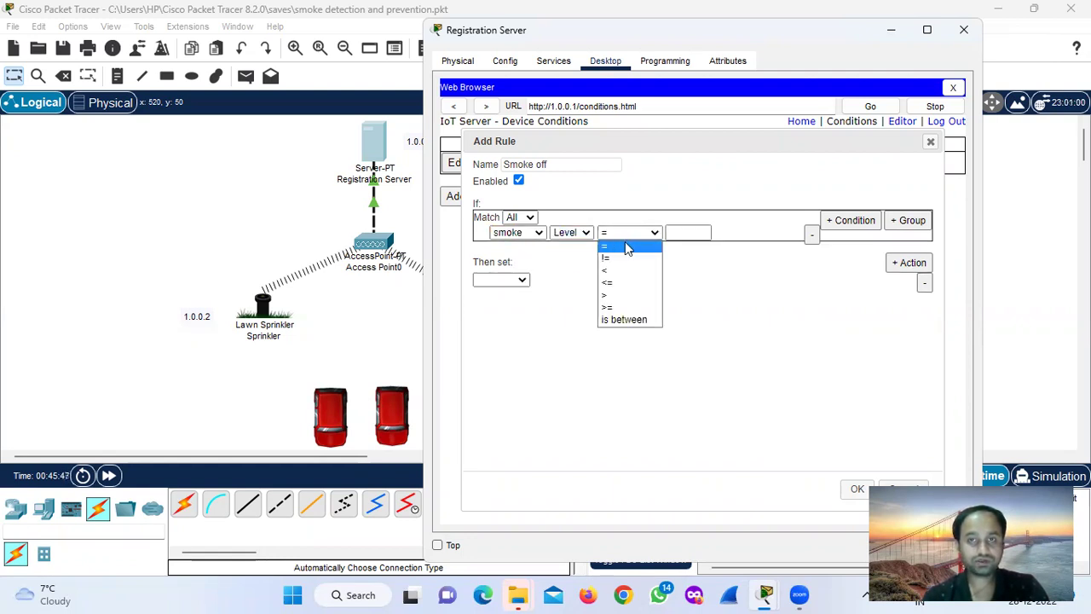
left_click(621, 295)
left_click(684, 231)
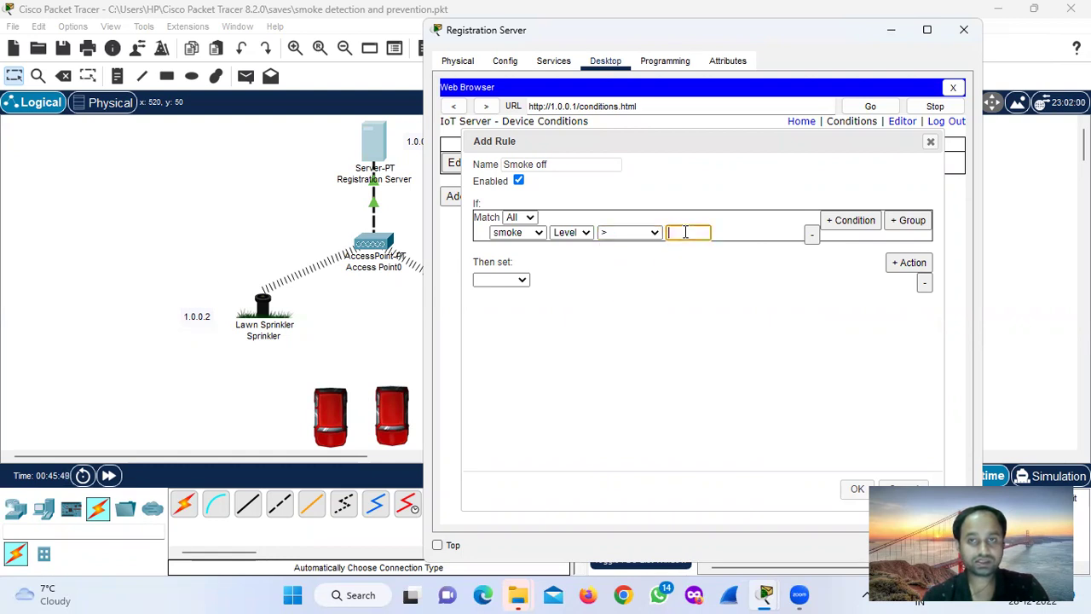
type(".5")
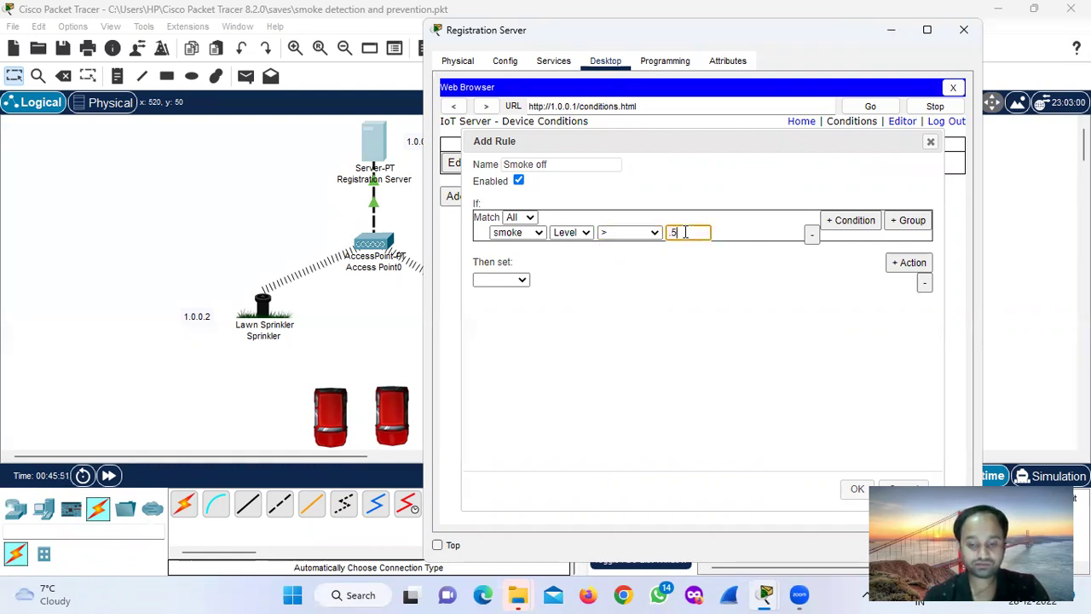
Make the action set Sprinkler Status to false and save the rule.
left_click(517, 280)
left_click(511, 294)
left_click(544, 283)
left_click(549, 293)
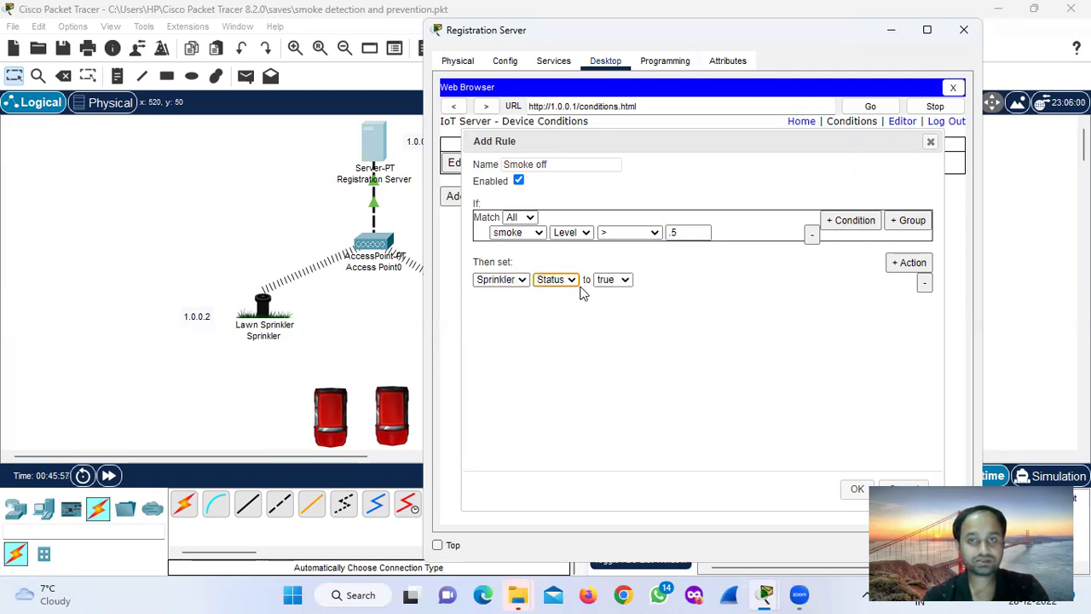
left_click(624, 280)
left_click(617, 305)
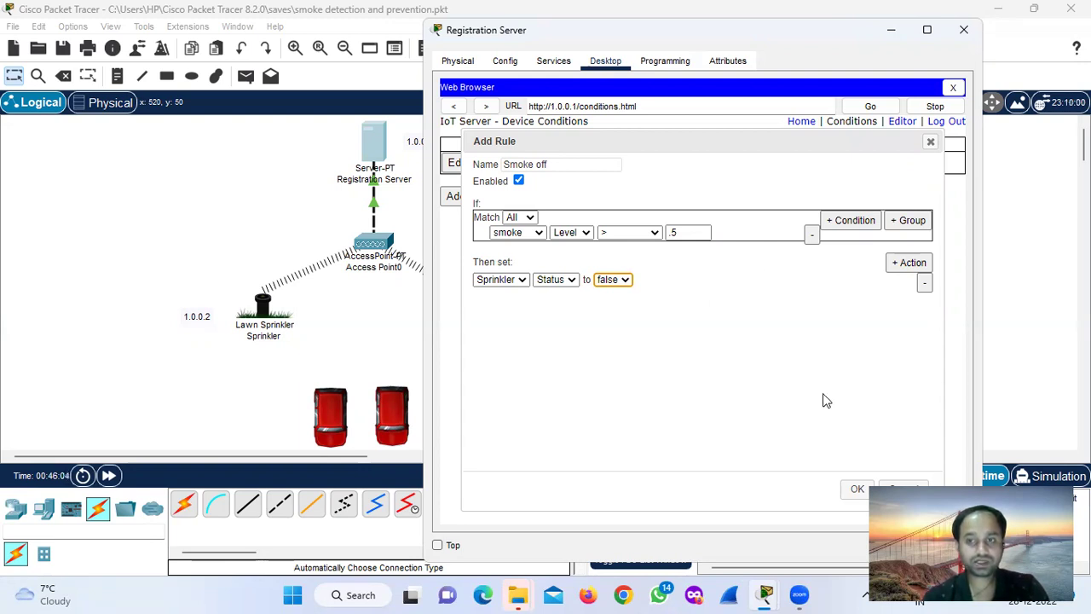
left_click(855, 492)
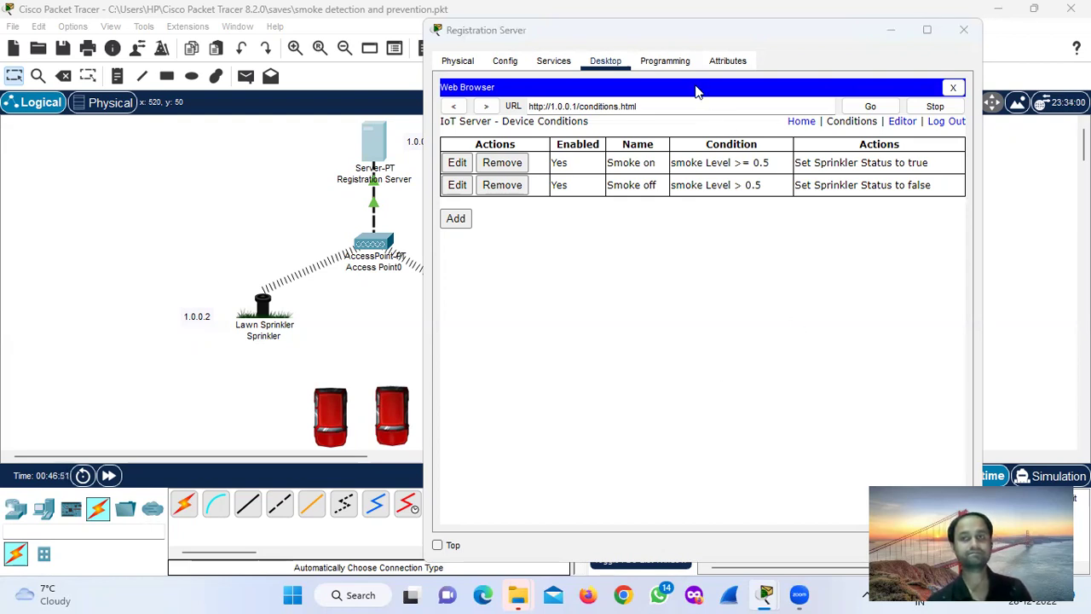
Review the Smoke on and Smoke off rules in the Conditions table and close the window.
left_click(641, 260)
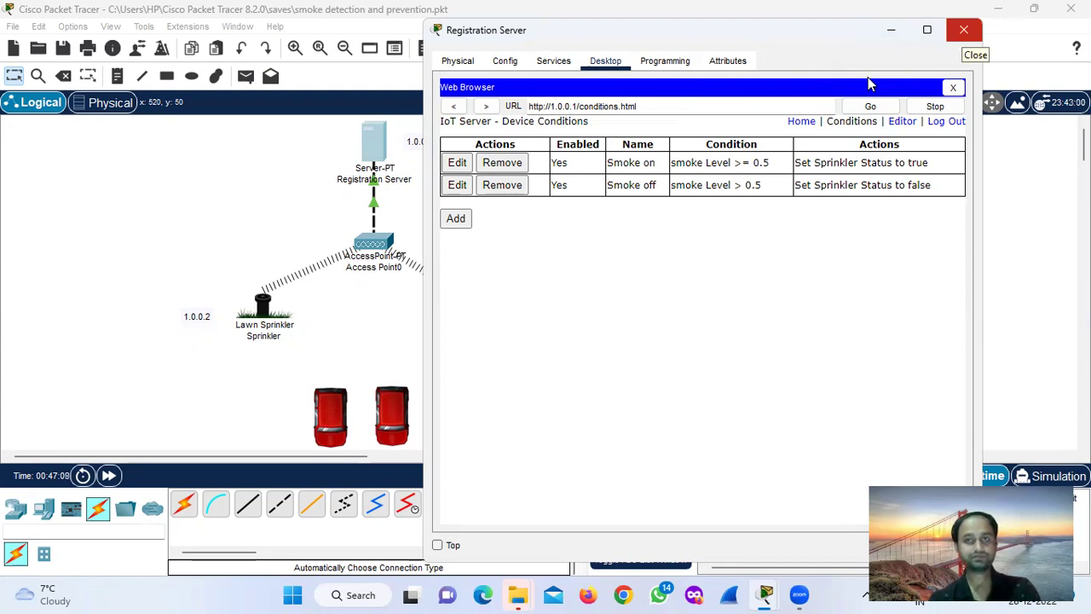
left_click(963, 30)
Launch the IoT Monitor app from the Registration Server's Desktop applications.
left_click(373, 146)
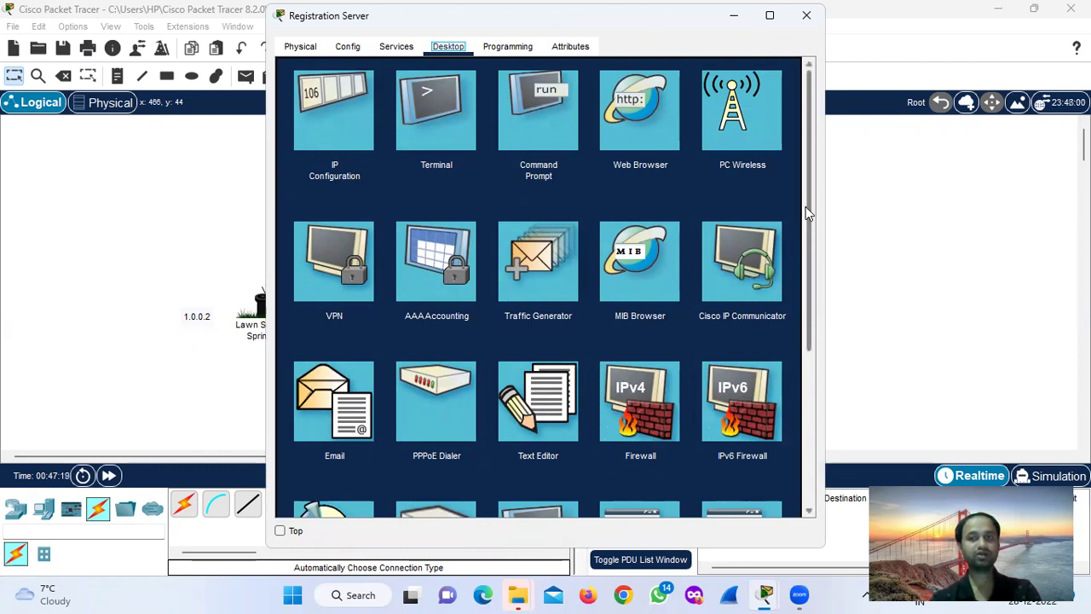
scroll(806, 222, "down", 3)
scroll(810, 349, "down", 3)
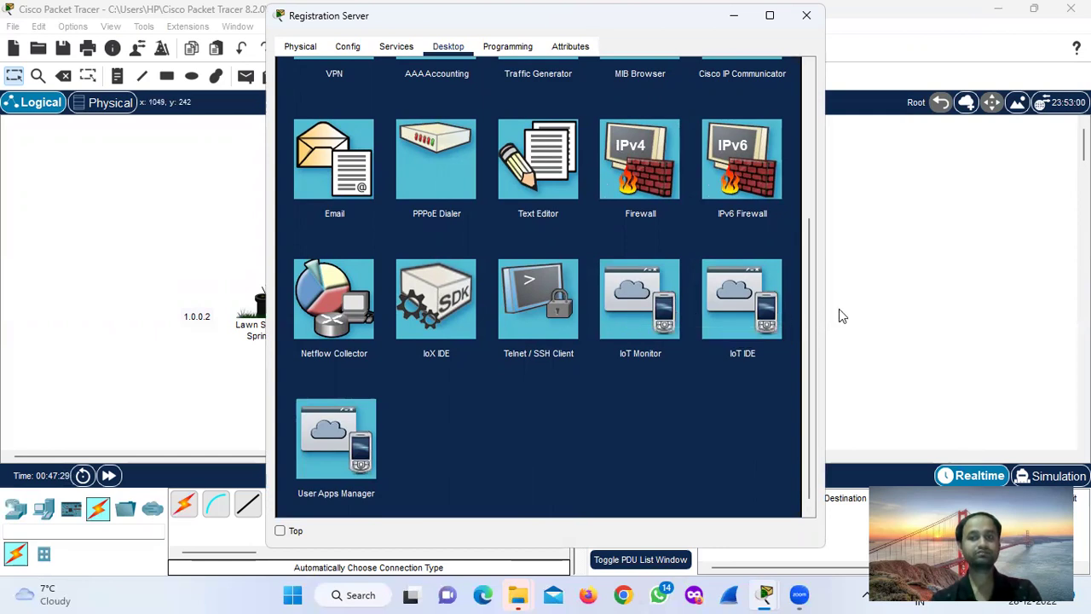
scroll(803, 264, "up", 1)
scroll(802, 256, "up", 3)
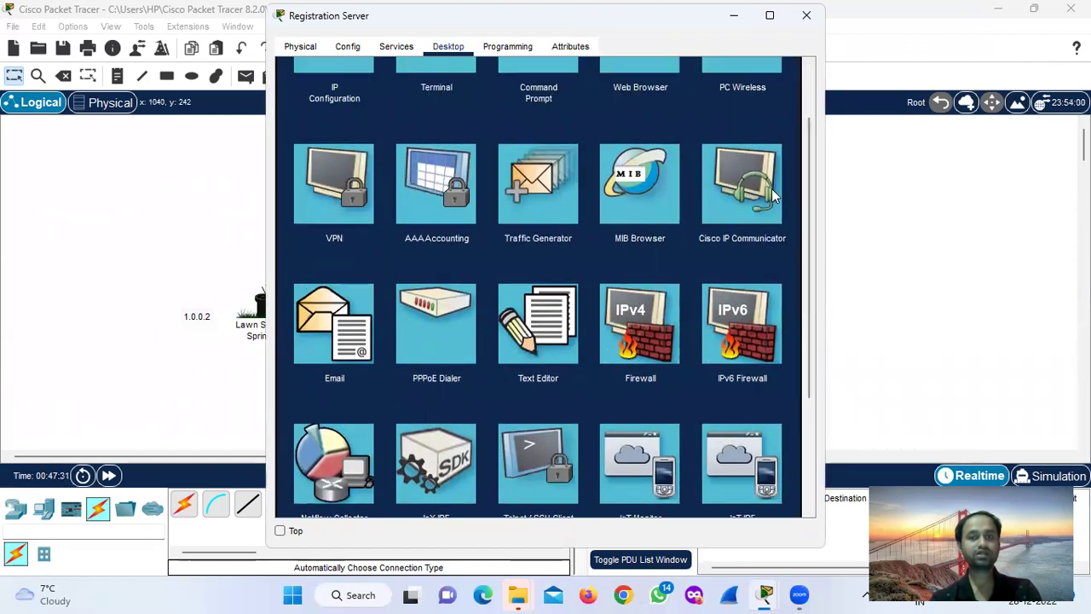
scroll(799, 216, "up", 2)
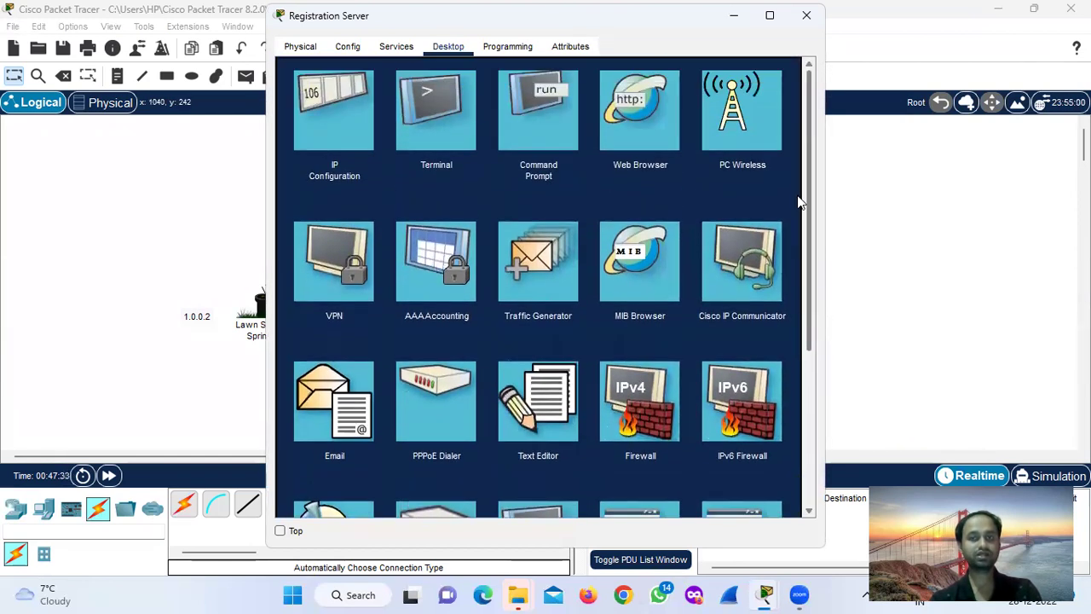
scroll(788, 319, "down", 5)
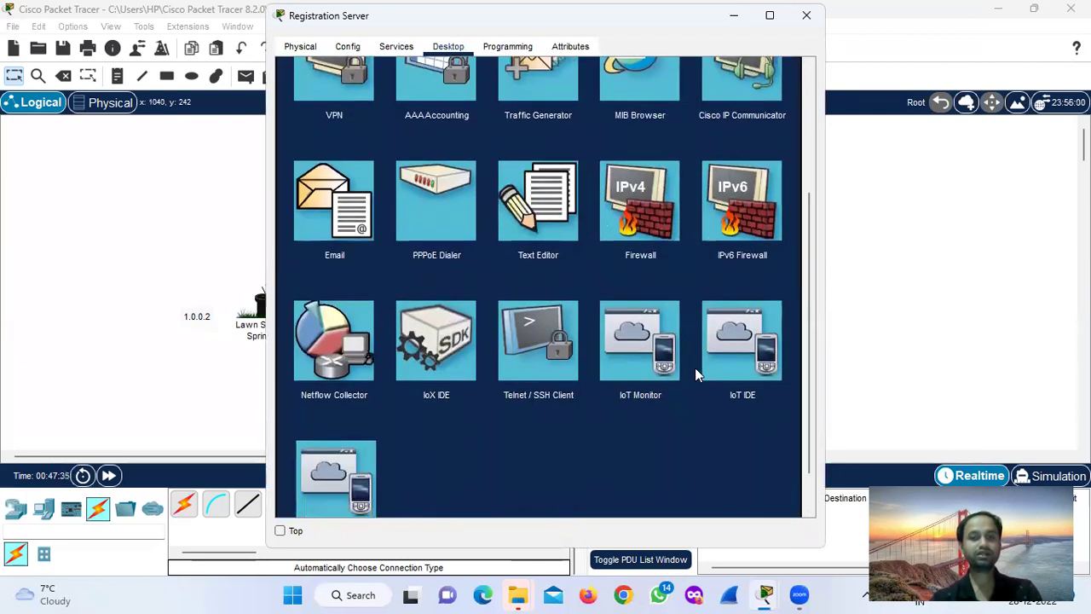
left_click(637, 372)
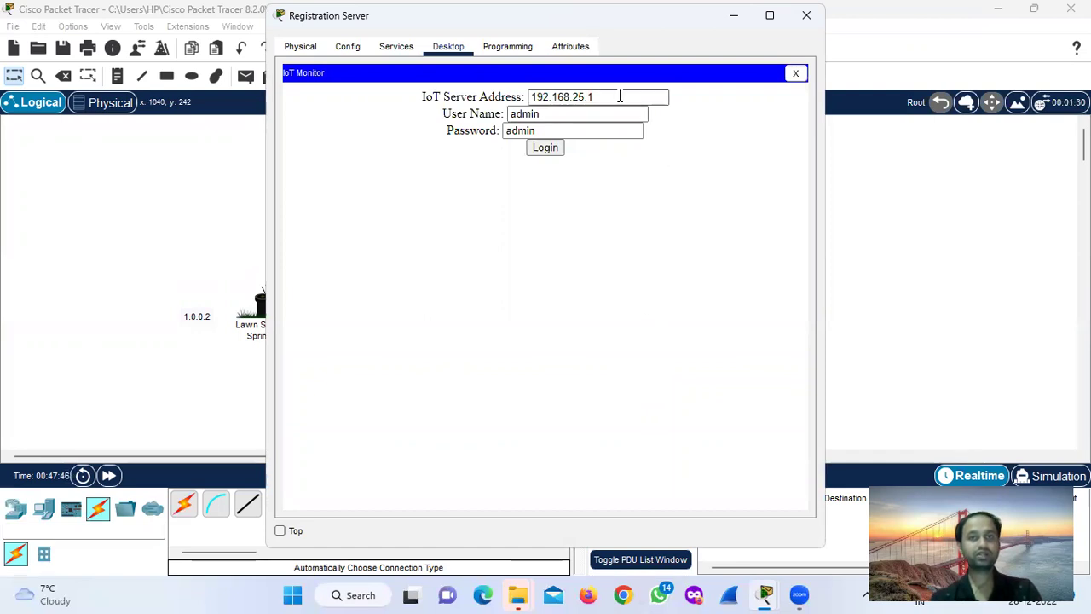
Log in to IoT Monitor at server 1.0.0.1 with the account user name and password.
left_click_drag(619, 96, 493, 99)
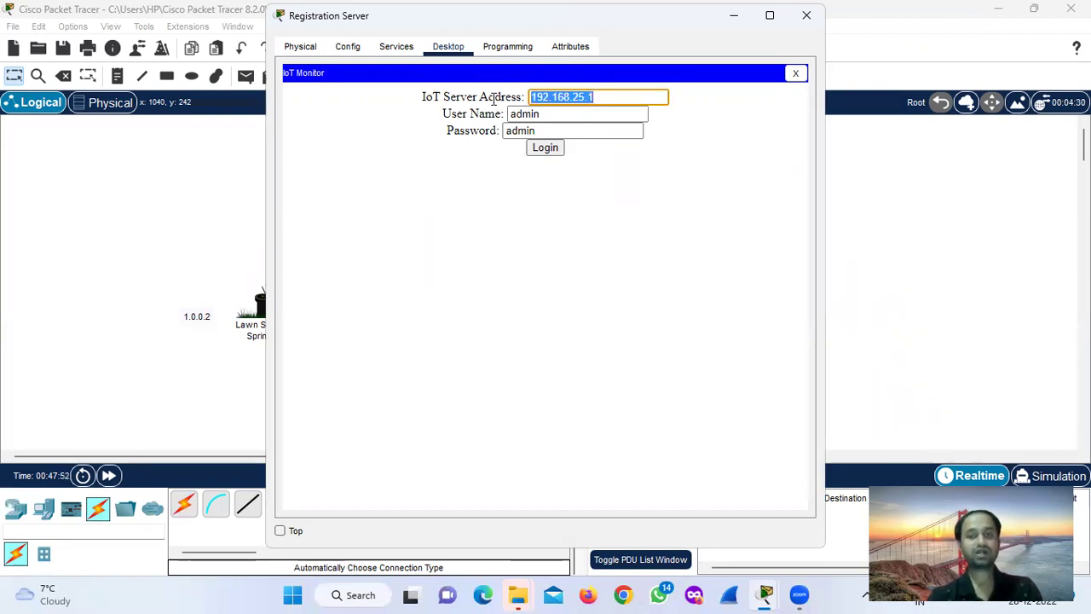
key("BackSpace")
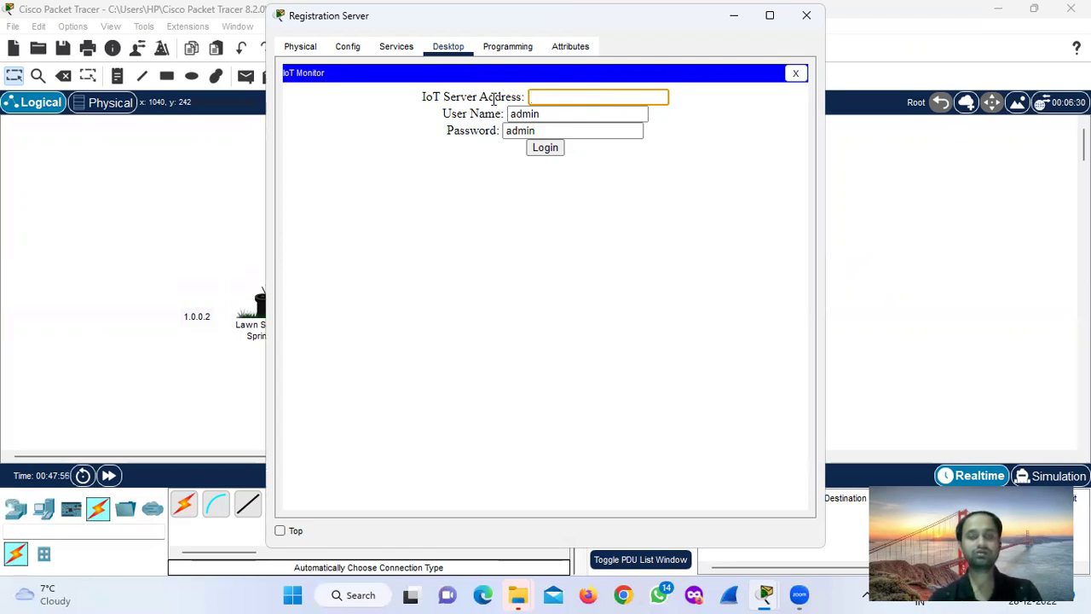
type("1.0.0.1")
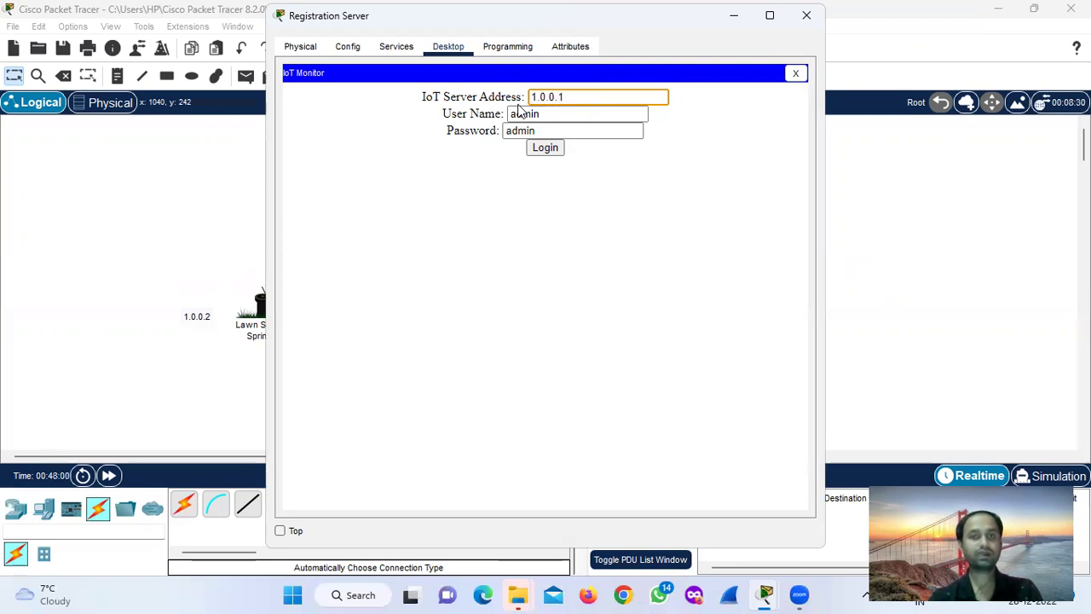
key("Tab")
key("BackSpace")
type("manoranjan")
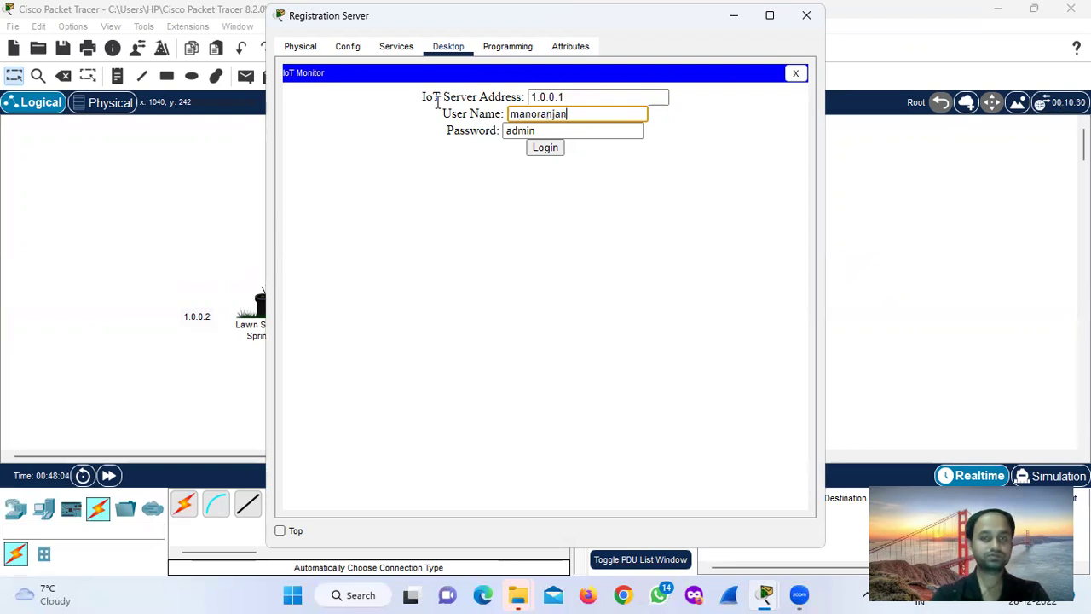
key("Tab")
key("BackSpace")
type("manoranjan")
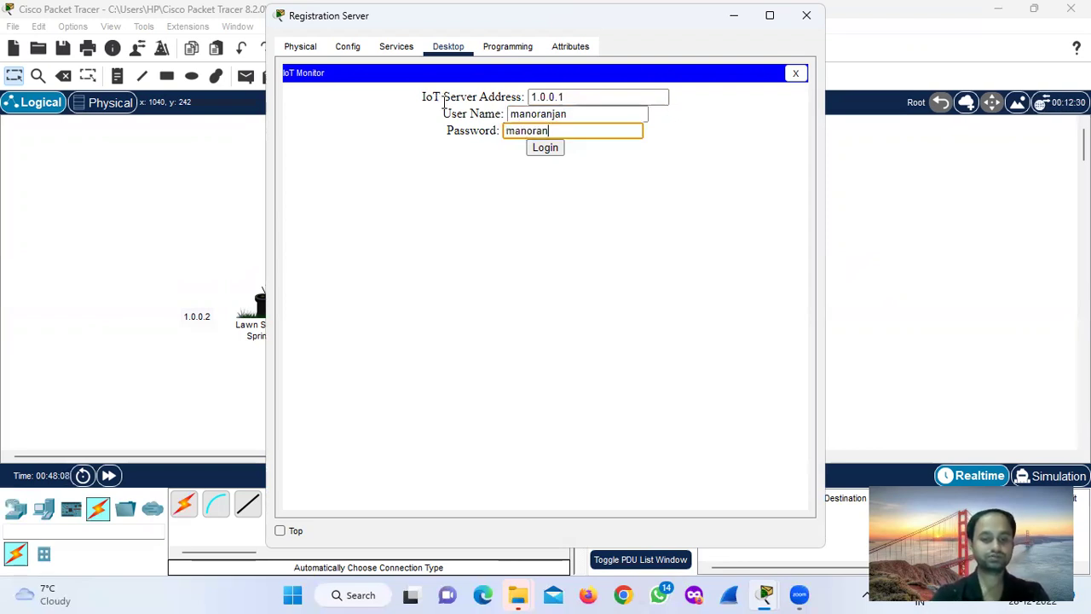
left_click(543, 150)
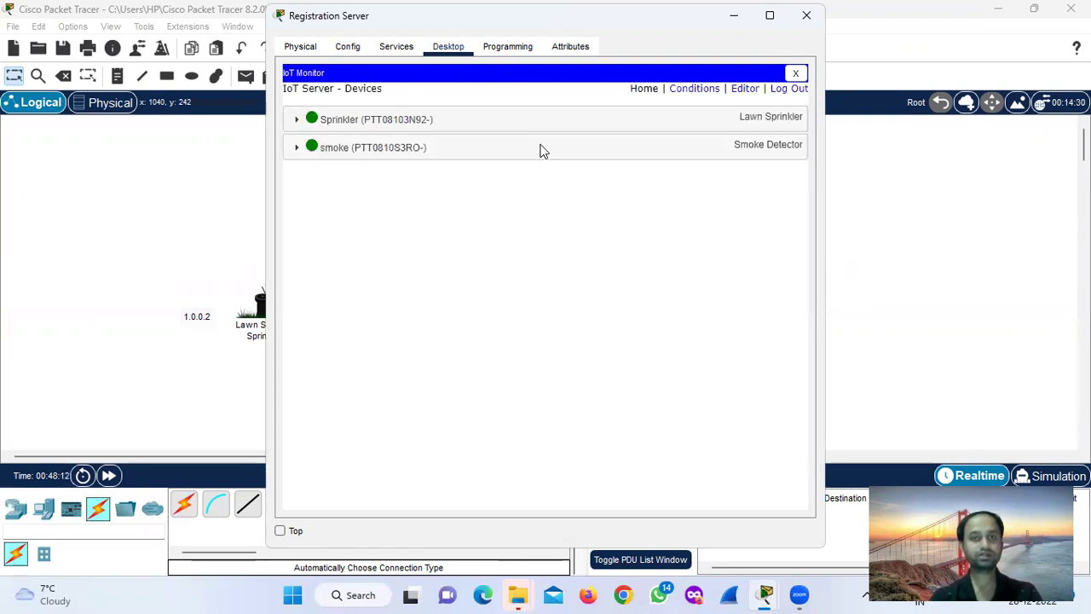
Expand the Sprinkler and smoke detector entries to show Status, Alarm and Level readings.
left_click(517, 125)
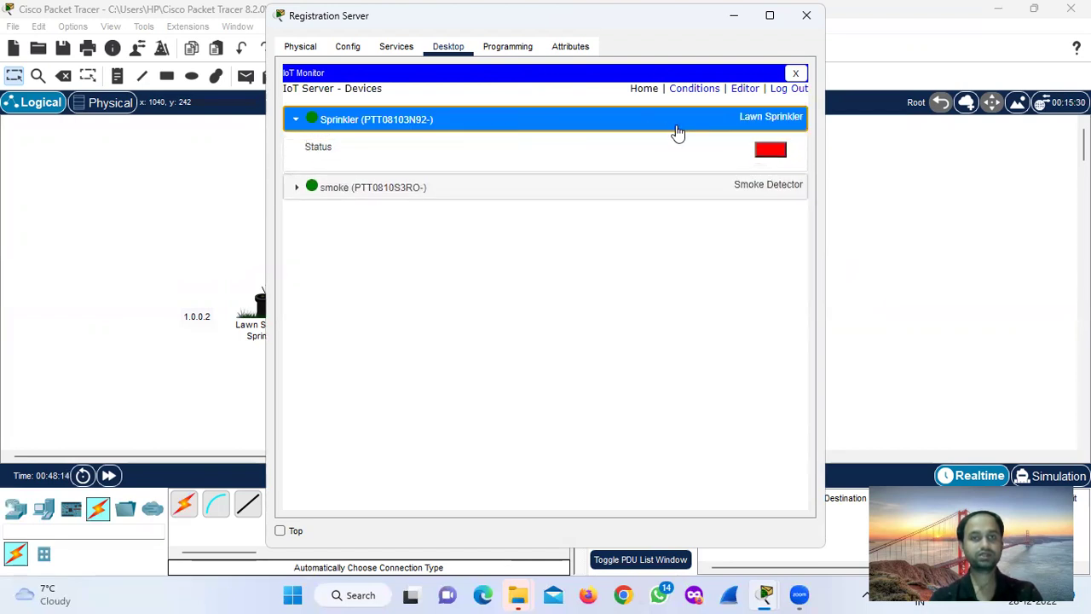
left_click(750, 128)
left_click(708, 150)
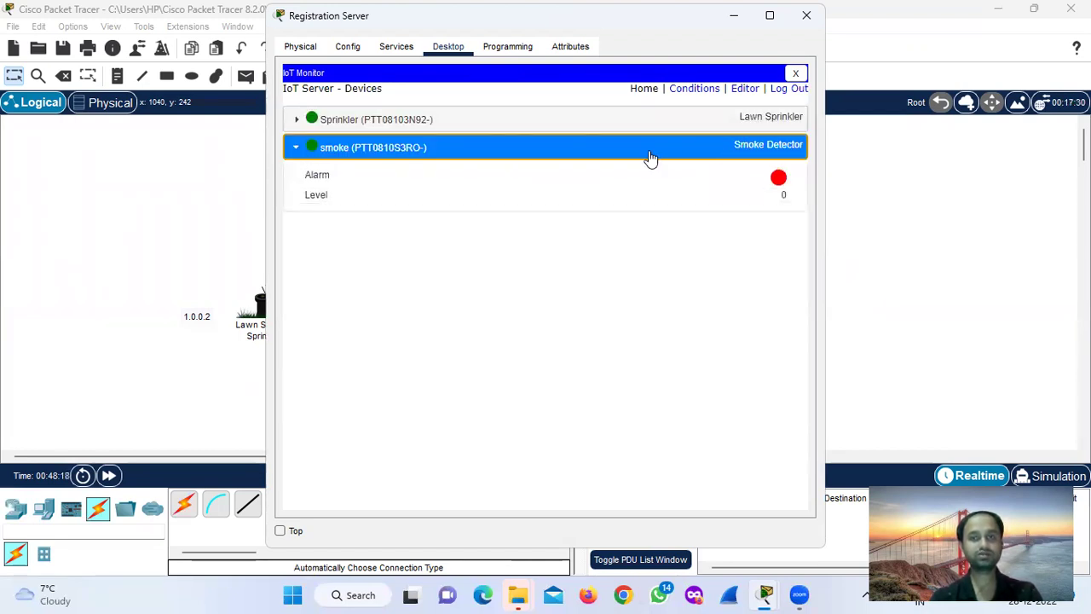
left_click(623, 123)
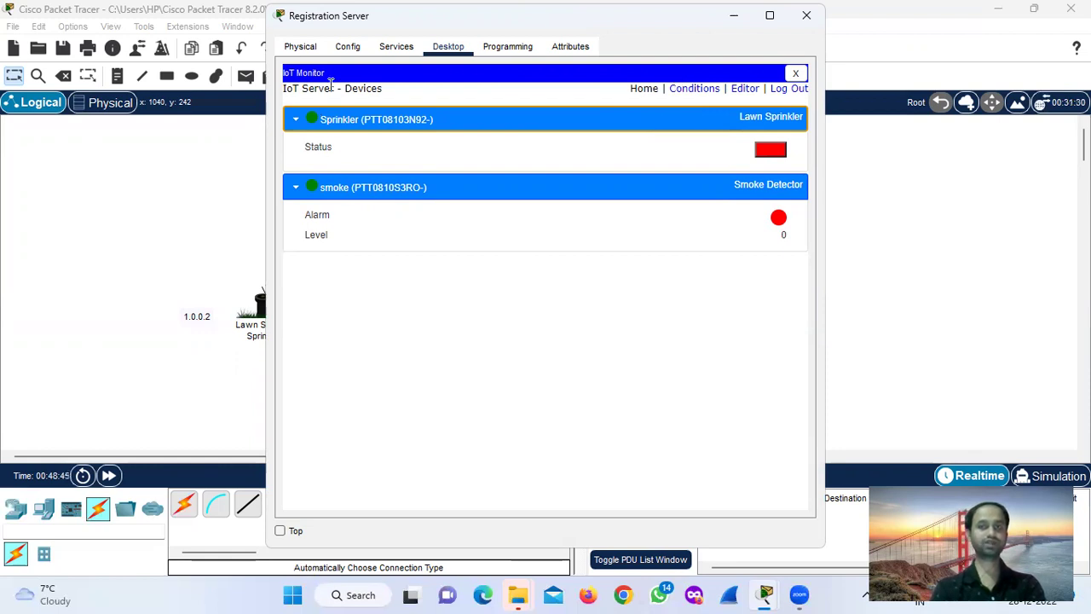
Move the Registration Server window to the right to uncover the topology.
left_click(770, 15)
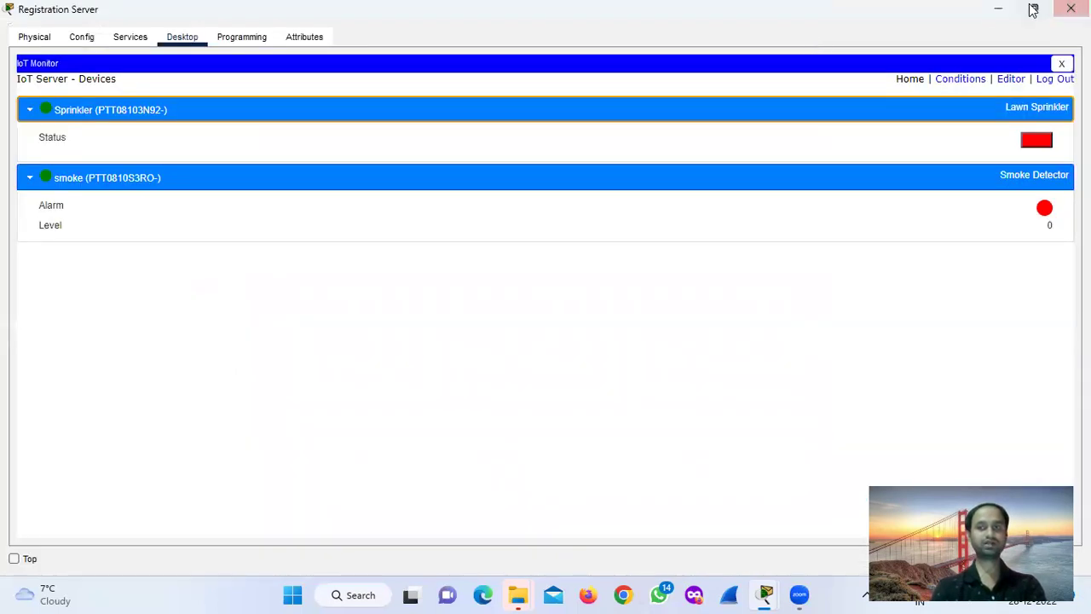
left_click(1033, 10)
mouse_move(1034, 10)
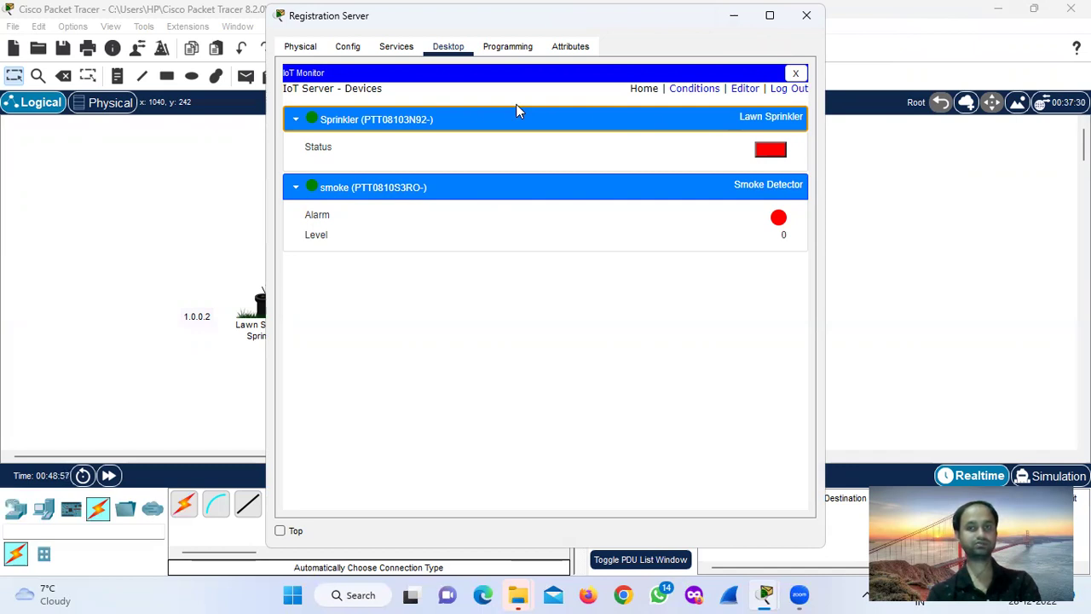
left_click_drag(511, 15, 842, 14)
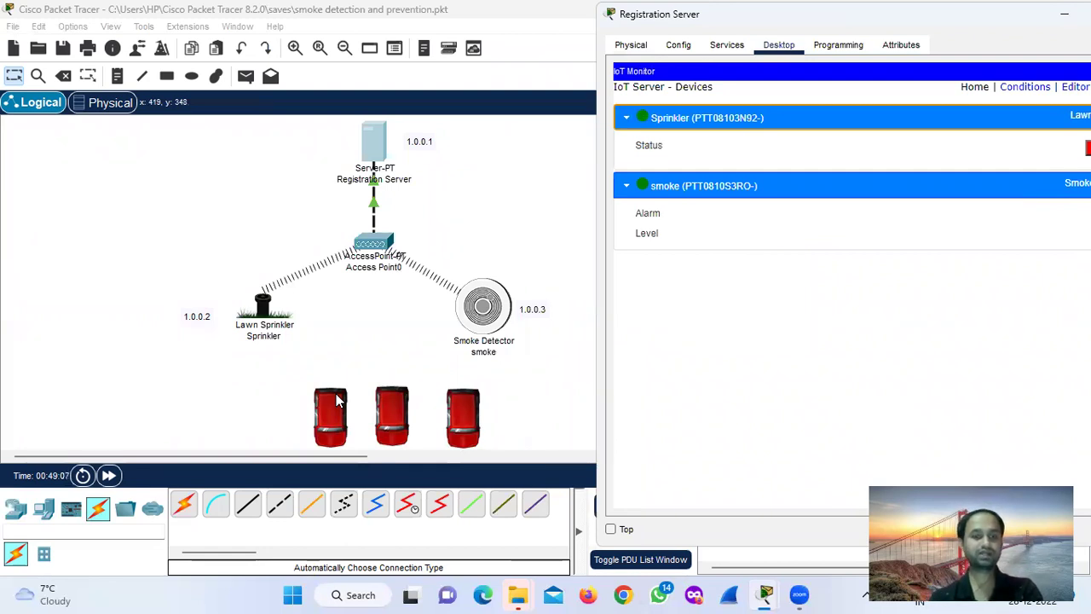
Alt-click each of the three red Old Cars so all three start burning.
left_click(336, 400, "alt")
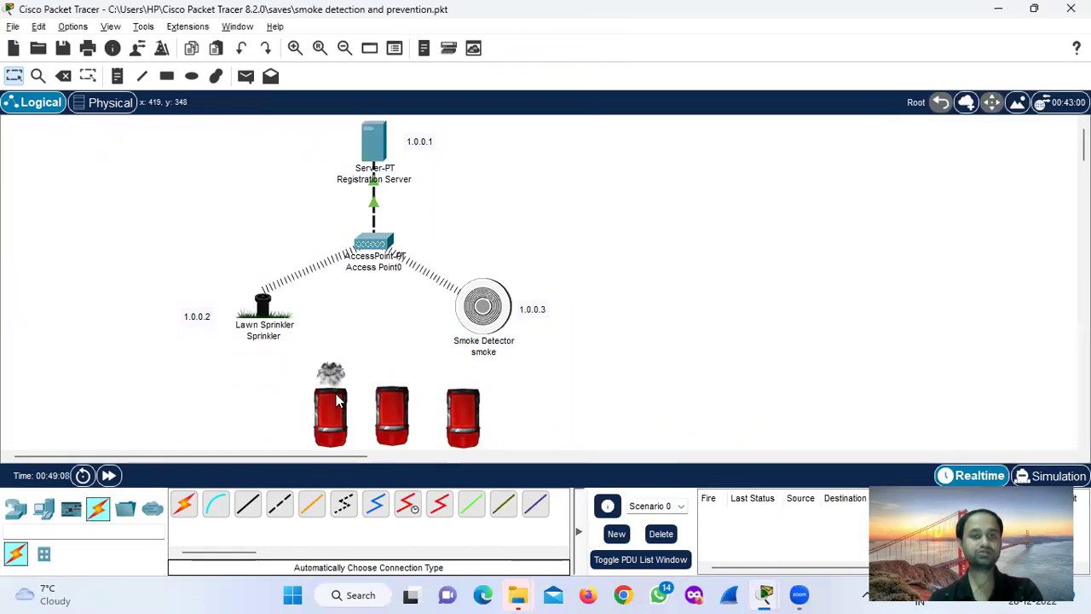
left_click(405, 412, "alt")
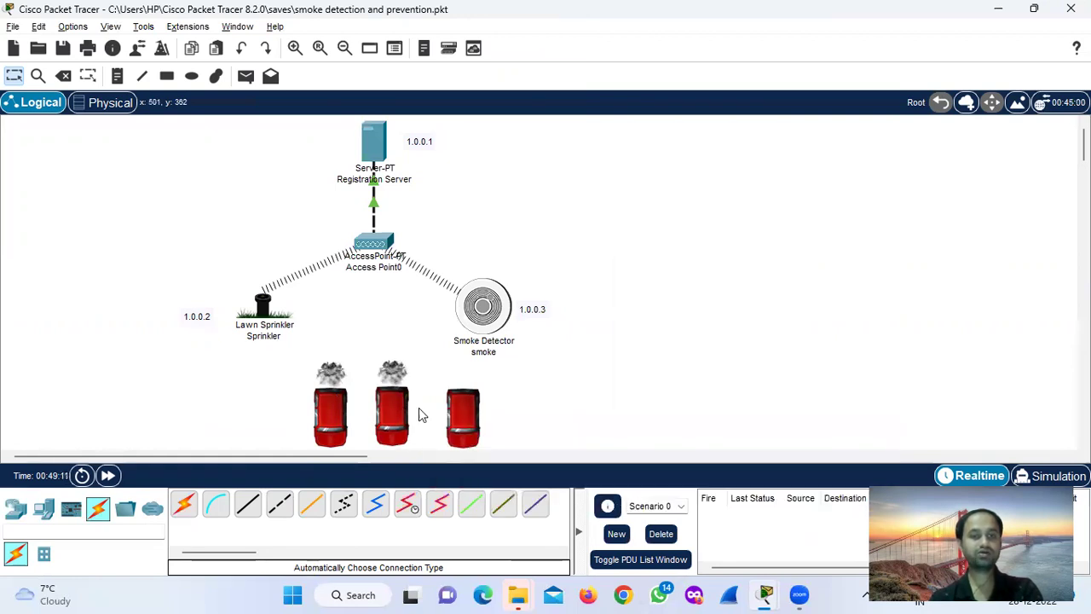
left_click(461, 418, "alt")
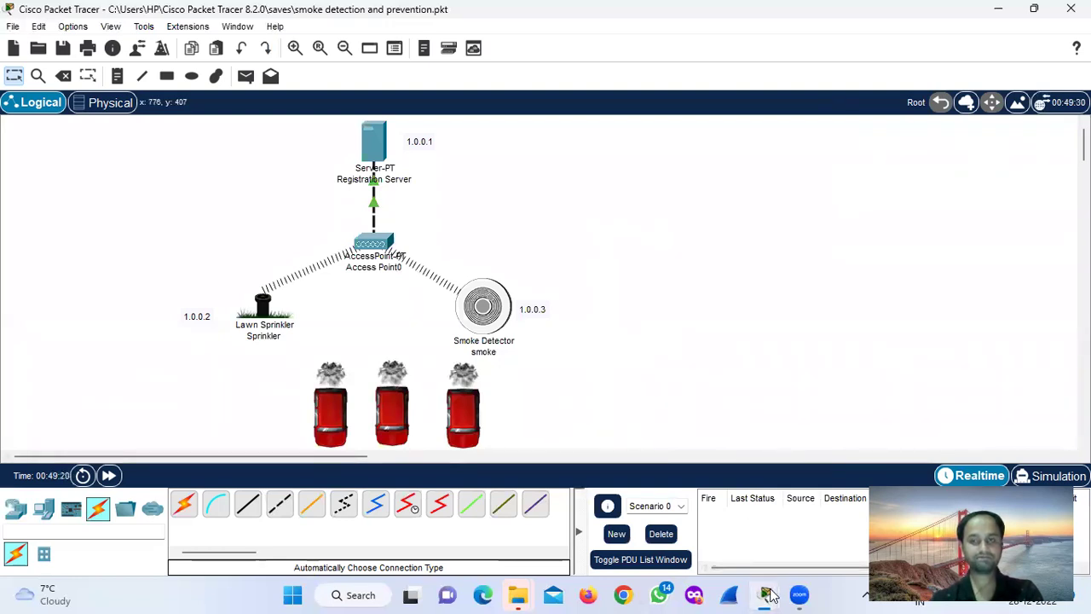
Bring the Registration Server's IoT Monitor back up to watch the smoke Level rise and the sprinkler start.
mouse_move(767, 594)
left_click(819, 503)
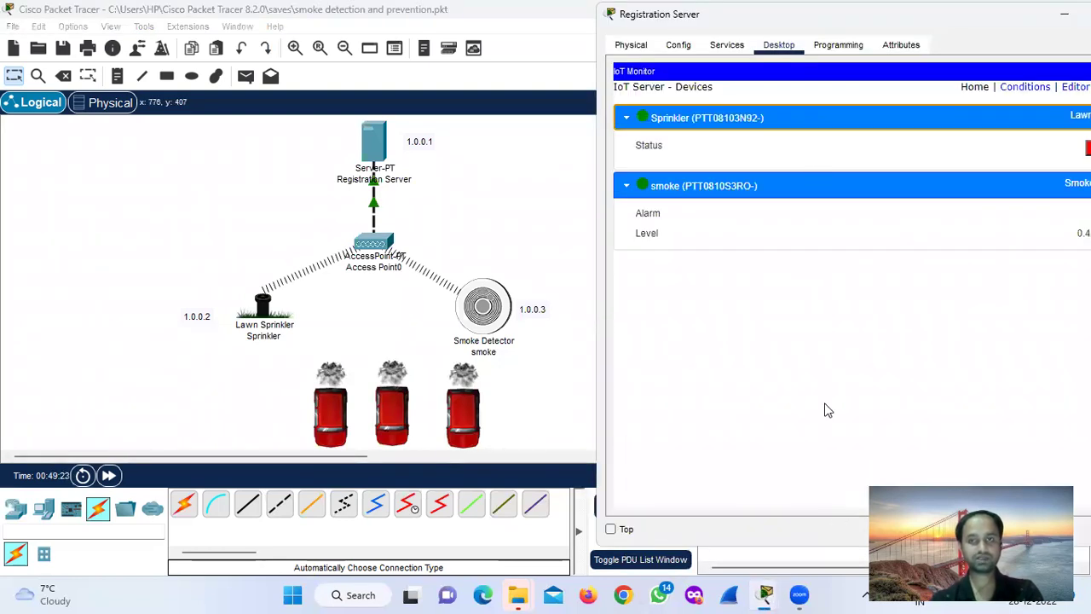